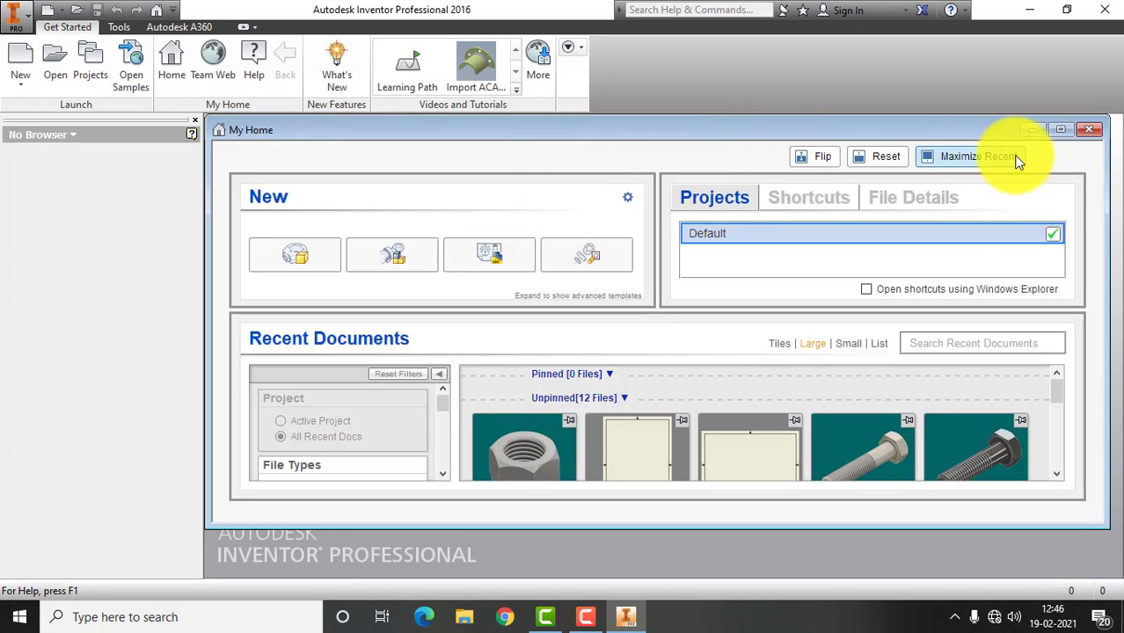
Close the My Home window and bring up the templates for creating a new file
{"action": "left_click", "coordinate": [1090, 132]}
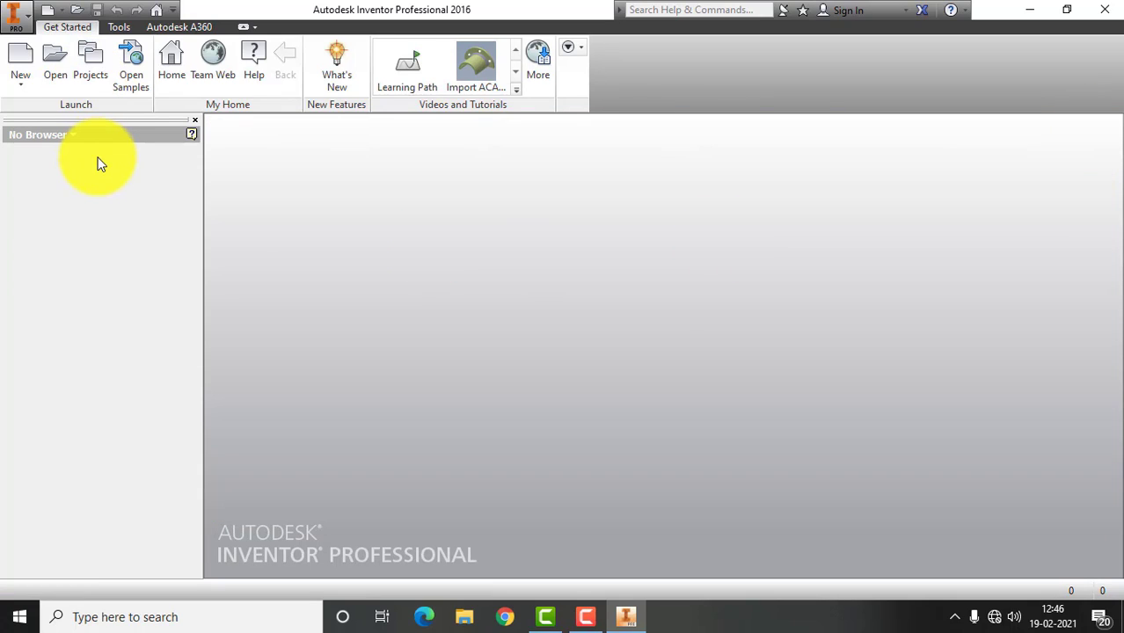
{"action": "left_click", "coordinate": [19, 60]}
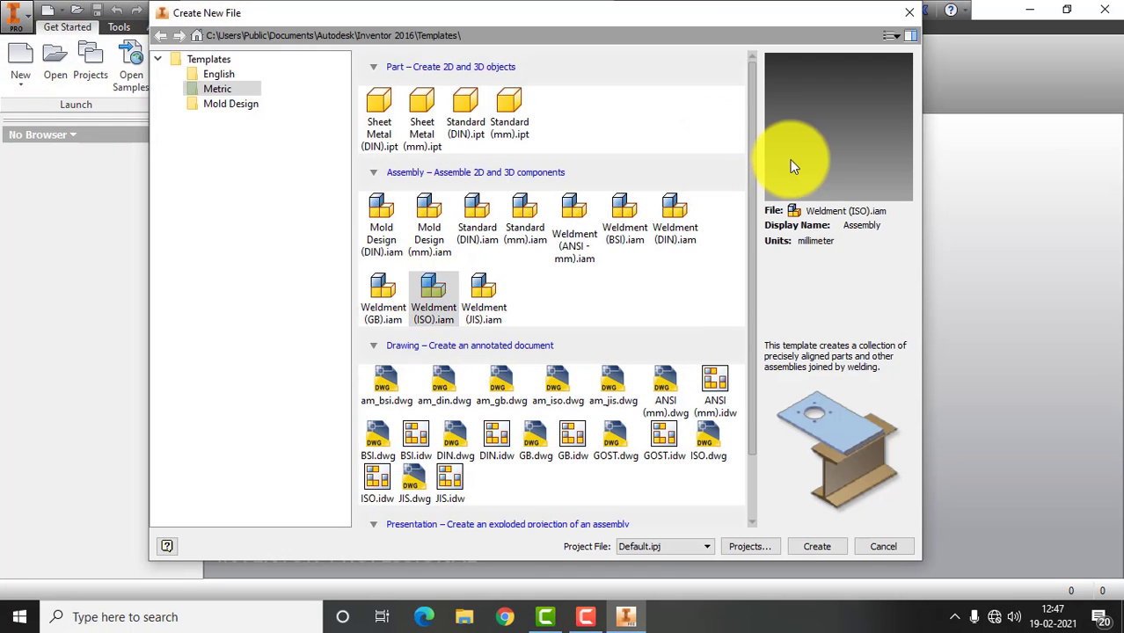
Switch to File Explorer, open the "tabel bolt" image from Downloads, and enlarge the bolt size table for reading
{"action": "left_click", "coordinate": [465, 621]}
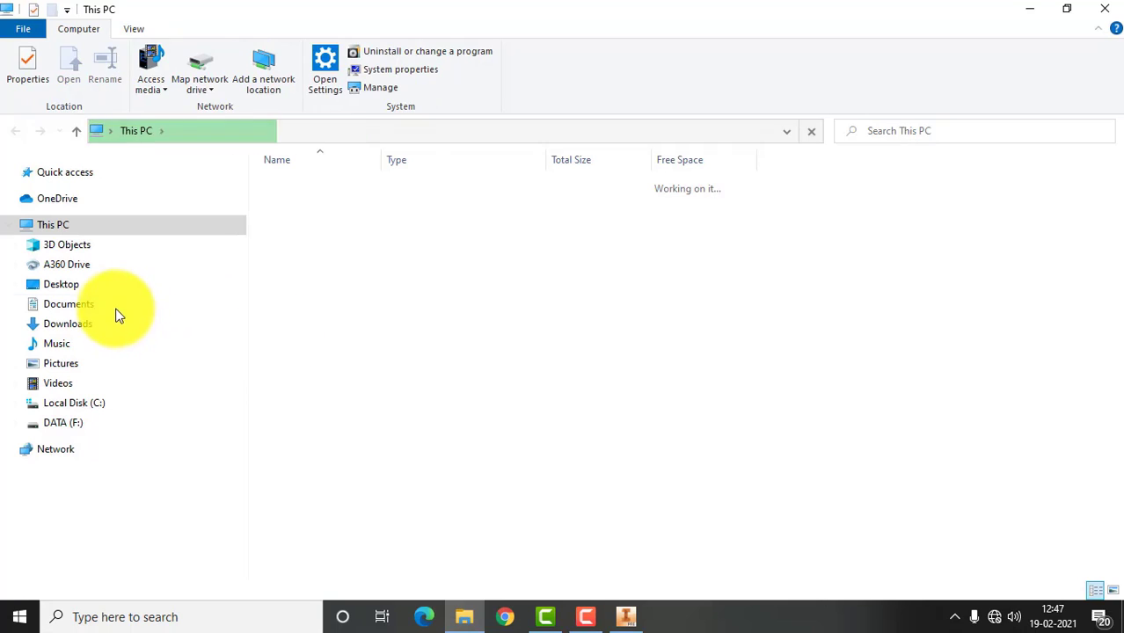
{"action": "left_click", "coordinate": [81, 323]}
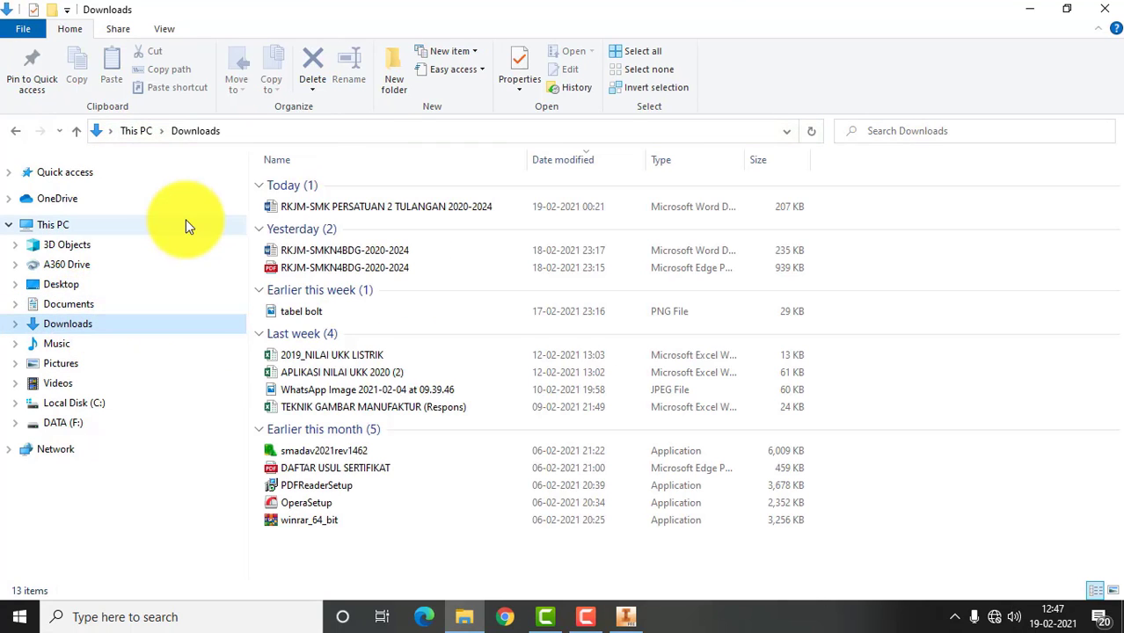
{"action": "left_click", "coordinate": [311, 313]}
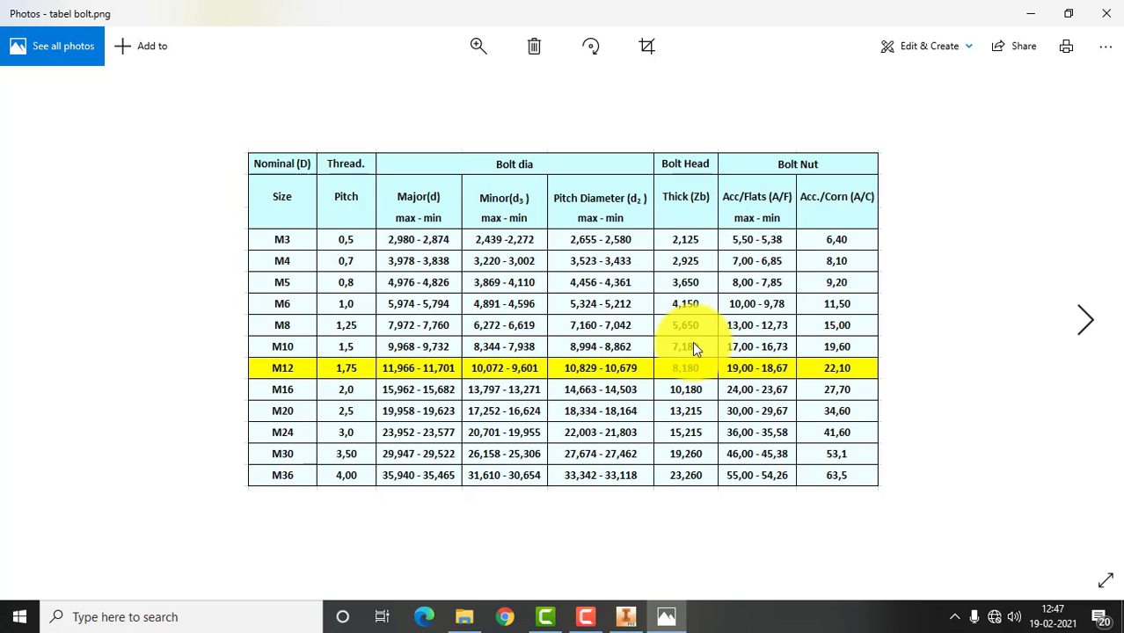
{"action": "left_click", "coordinate": [648, 46]}
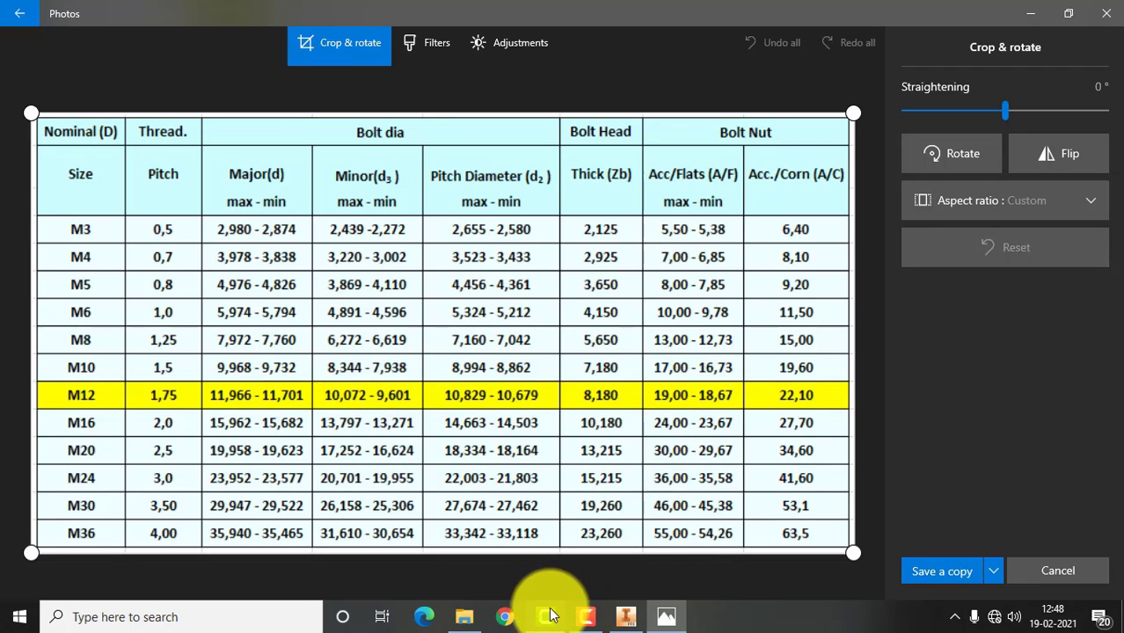
Return to Inventor and create a part from the metric Standard (mm).ipt template, with its document window maximized
{"action": "left_click", "coordinate": [628, 614]}
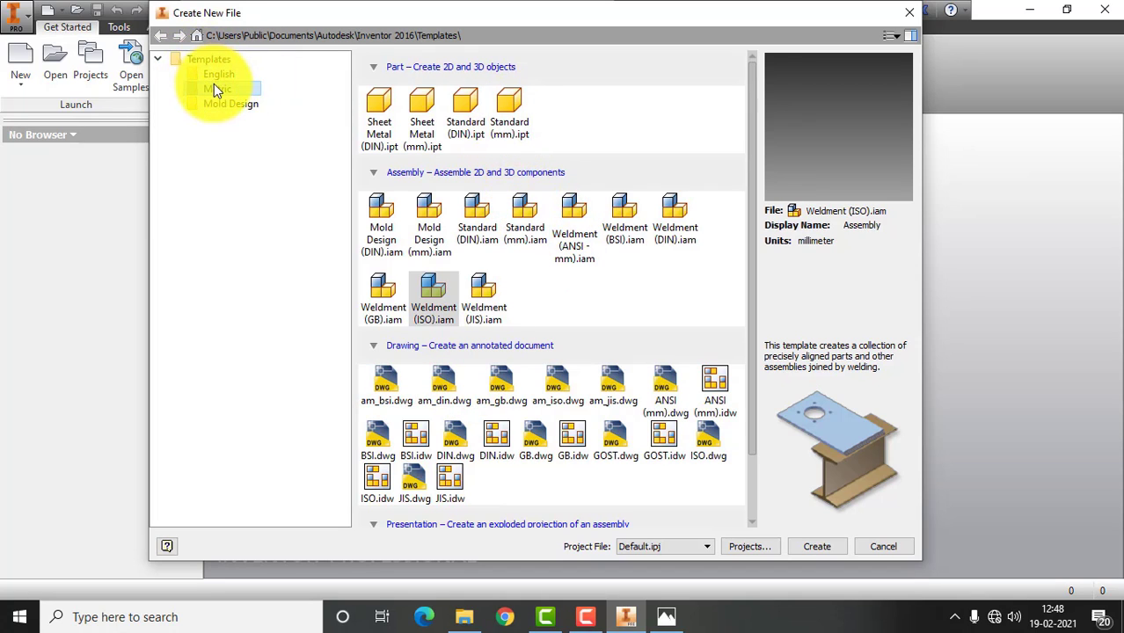
{"action": "left_click", "coordinate": [505, 113]}
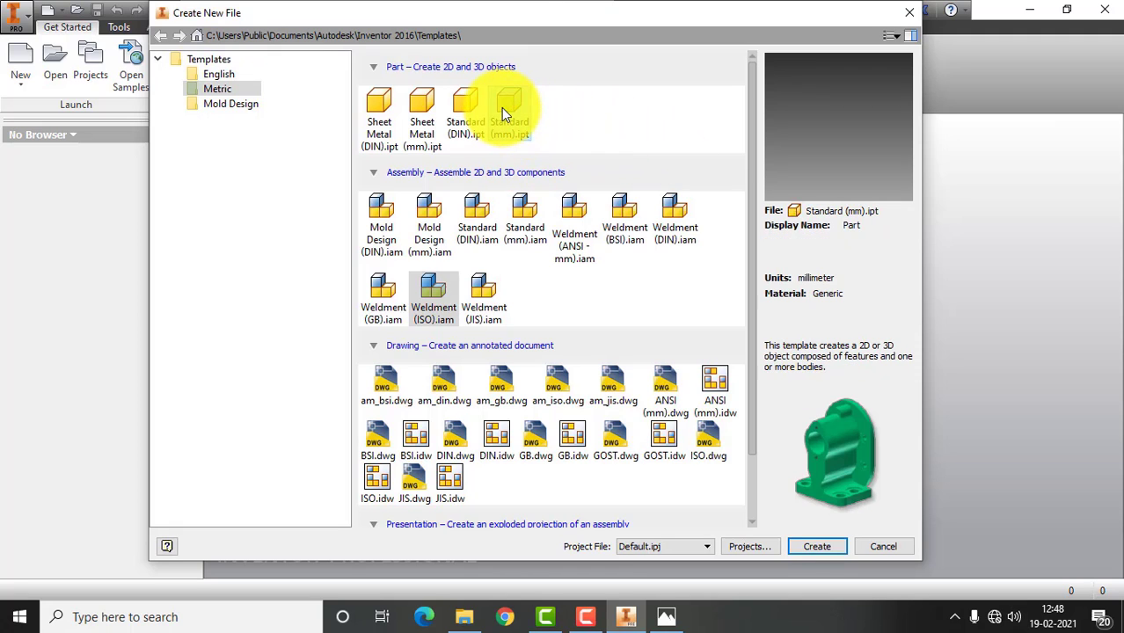
{"action": "left_click", "coordinate": [814, 547]}
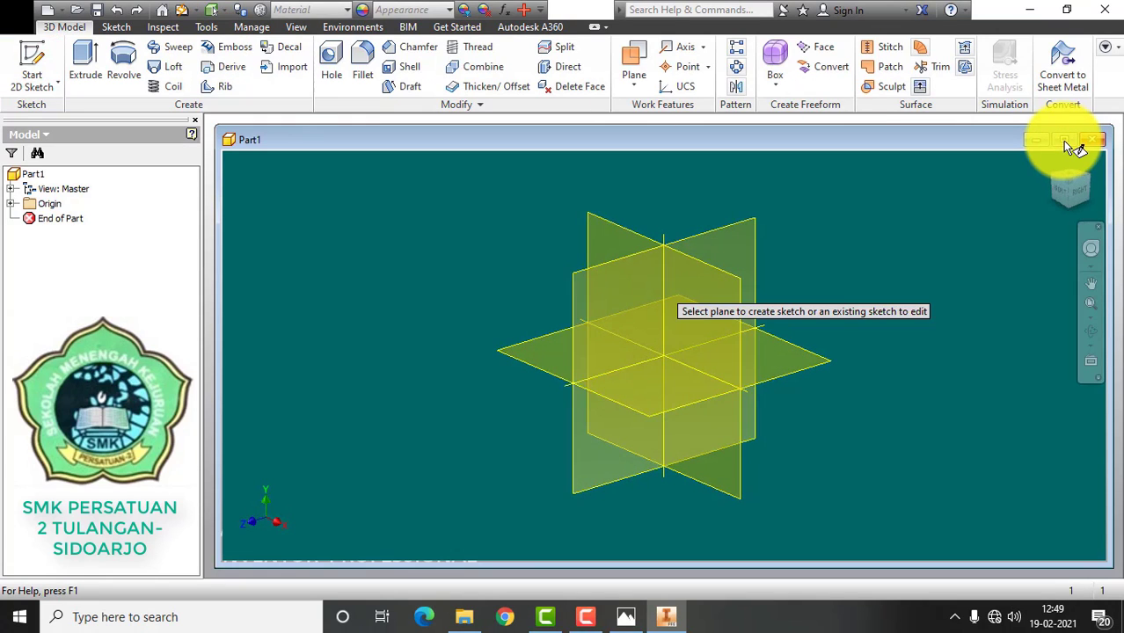
{"action": "left_click", "coordinate": [1066, 141]}
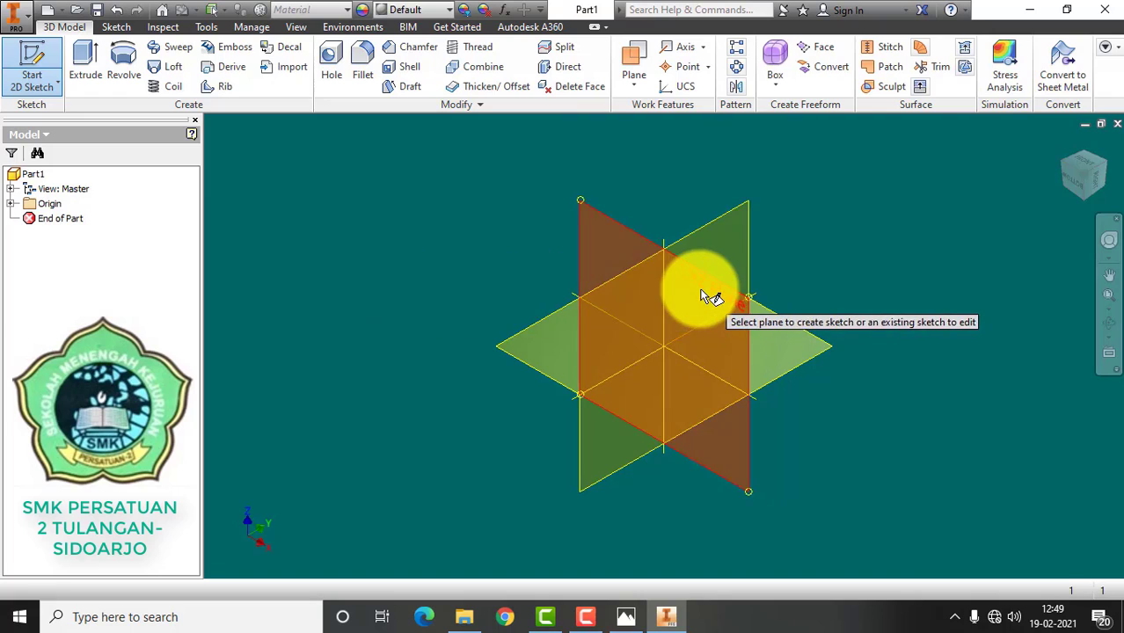
Start a sketch on the XZ plane and draw an inscribed six-sided polygon centred on the origin with a corner on the horizontal axis
{"action": "left_click", "coordinate": [606, 239]}
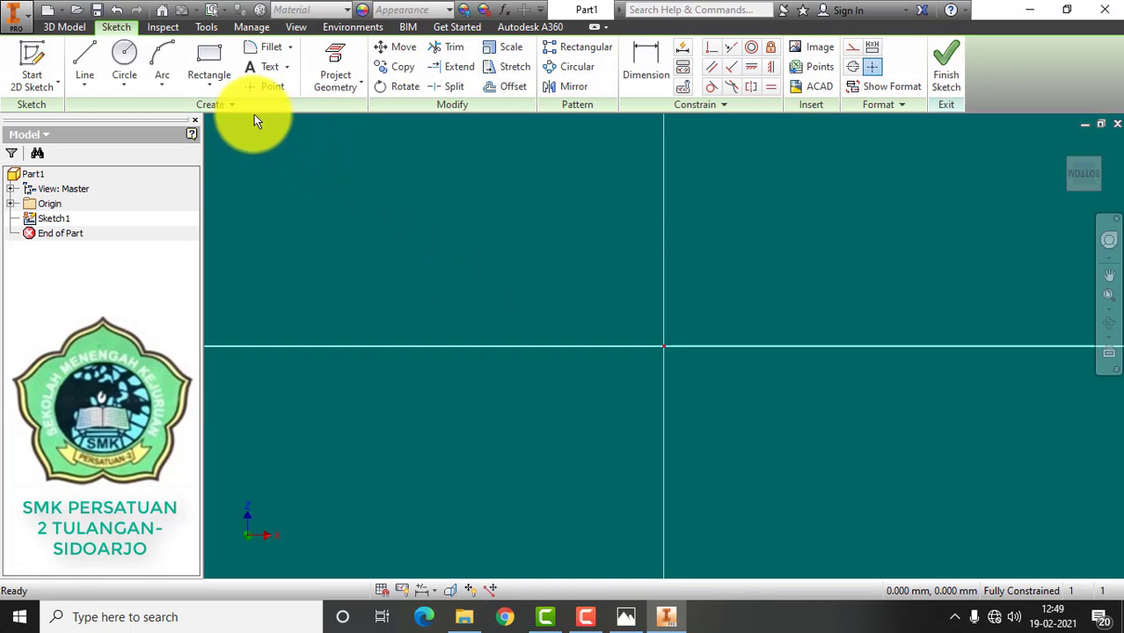
{"action": "left_click", "coordinate": [211, 85]}
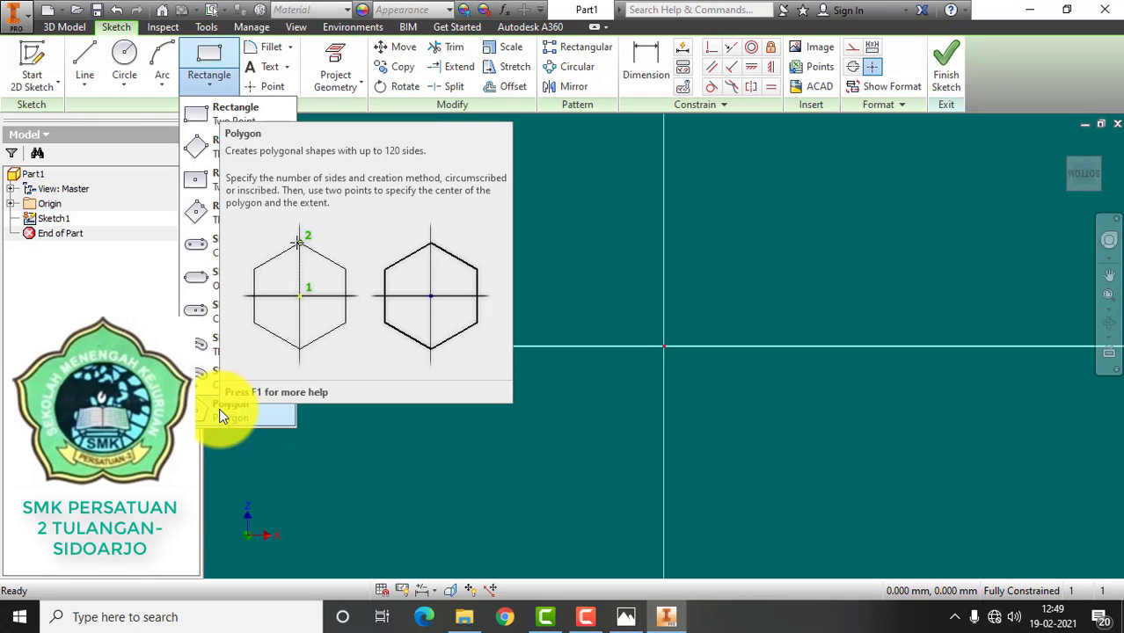
{"action": "left_click", "coordinate": [219, 408]}
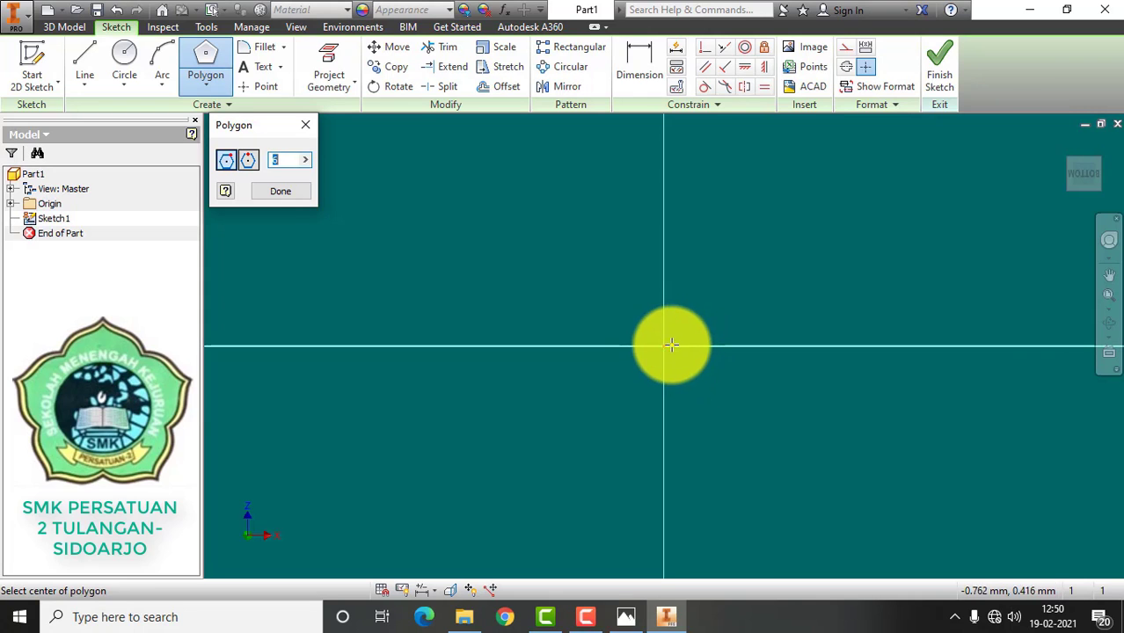
{"action": "left_click", "coordinate": [664, 346]}
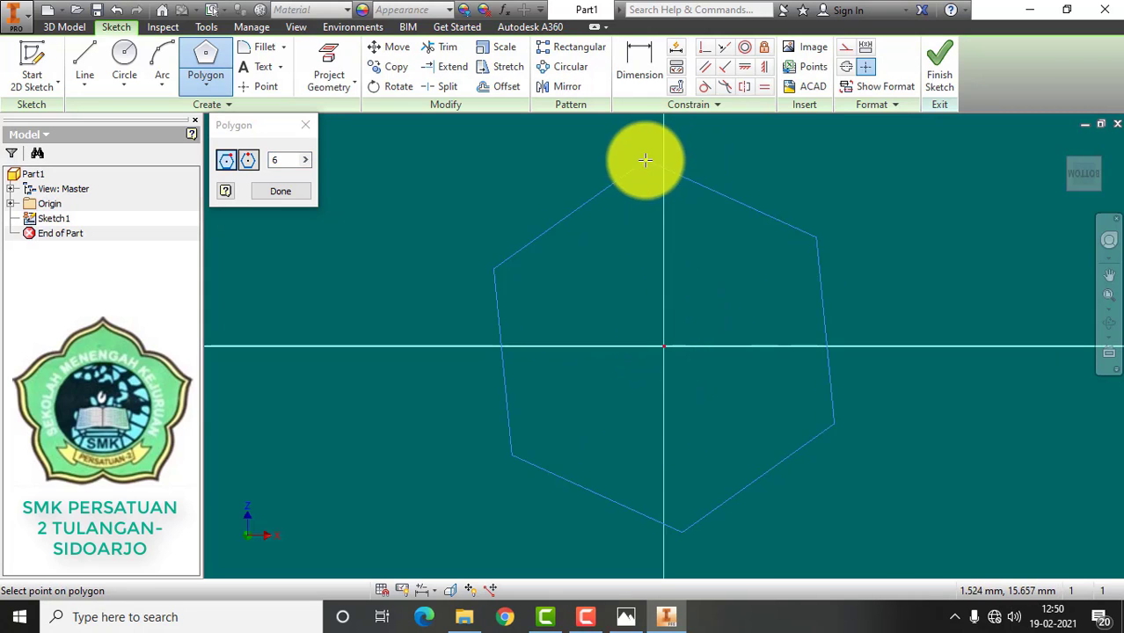
{"action": "left_click", "coordinate": [843, 348]}
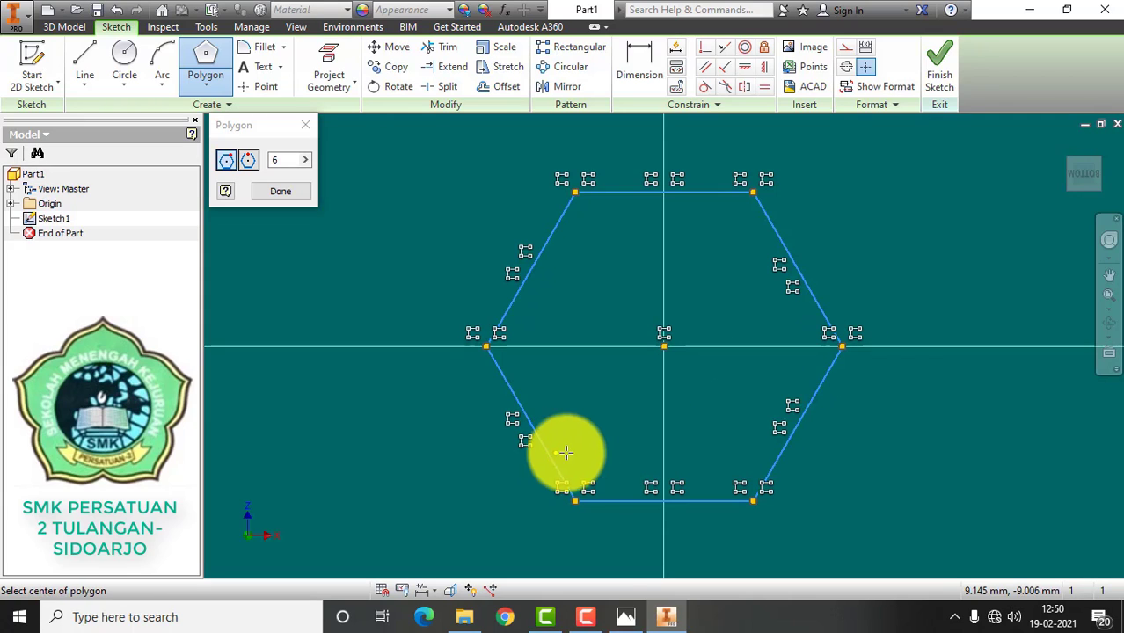
Switch to Photos to look up the M16 across-flats size in the bolt table, and return to Inventor
{"action": "mouse_move", "coordinate": [598, 621]}
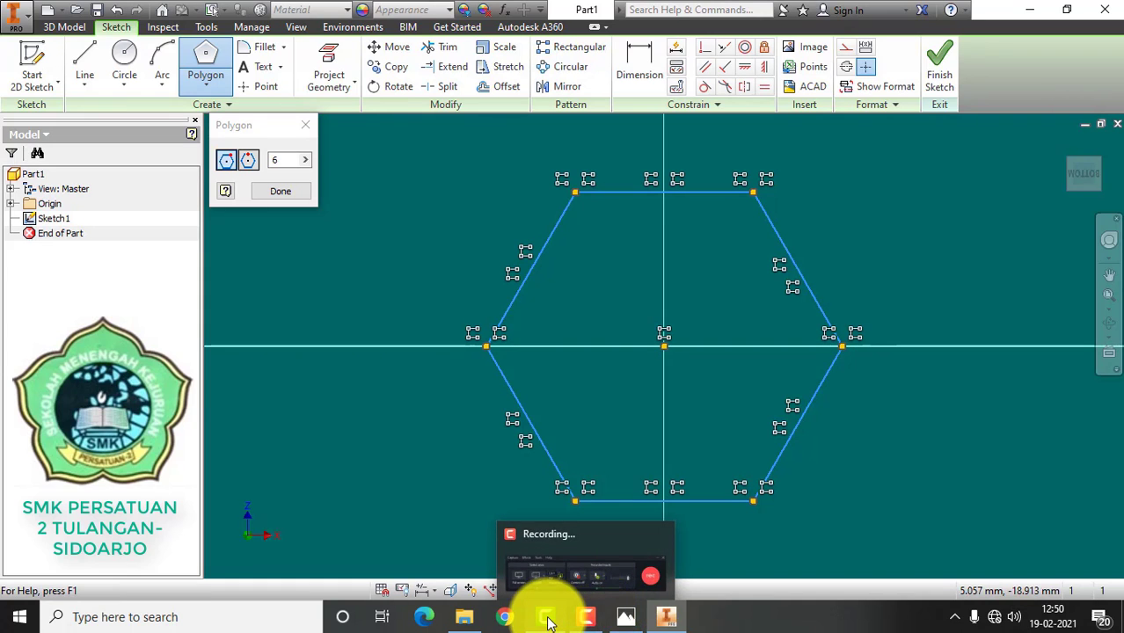
{"action": "mouse_move", "coordinate": [548, 623]}
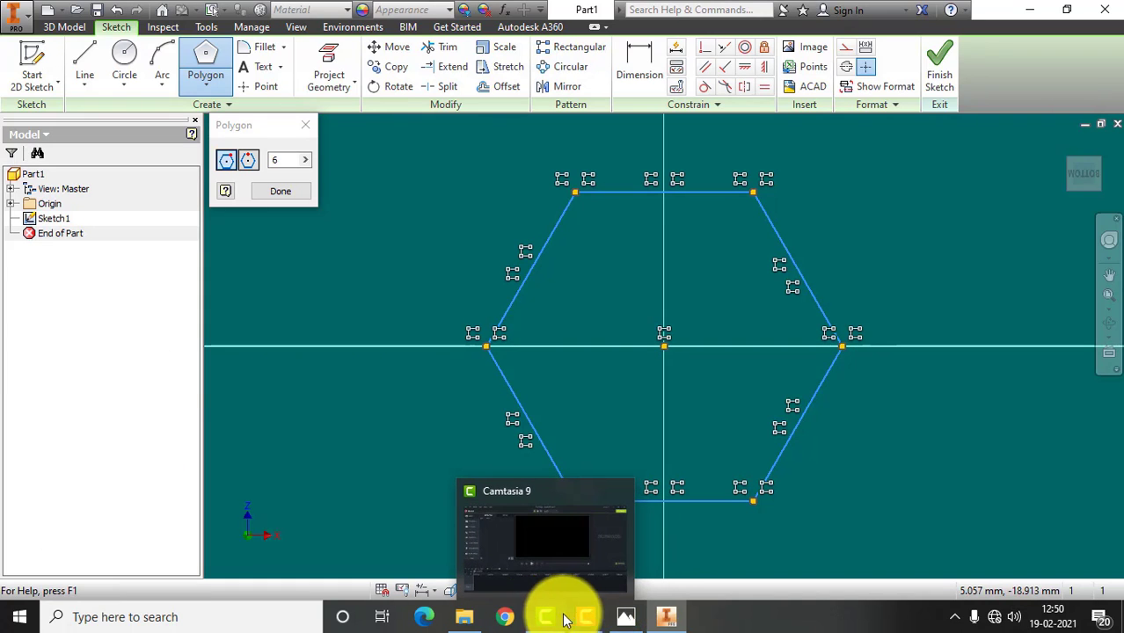
{"action": "left_click", "coordinate": [624, 615]}
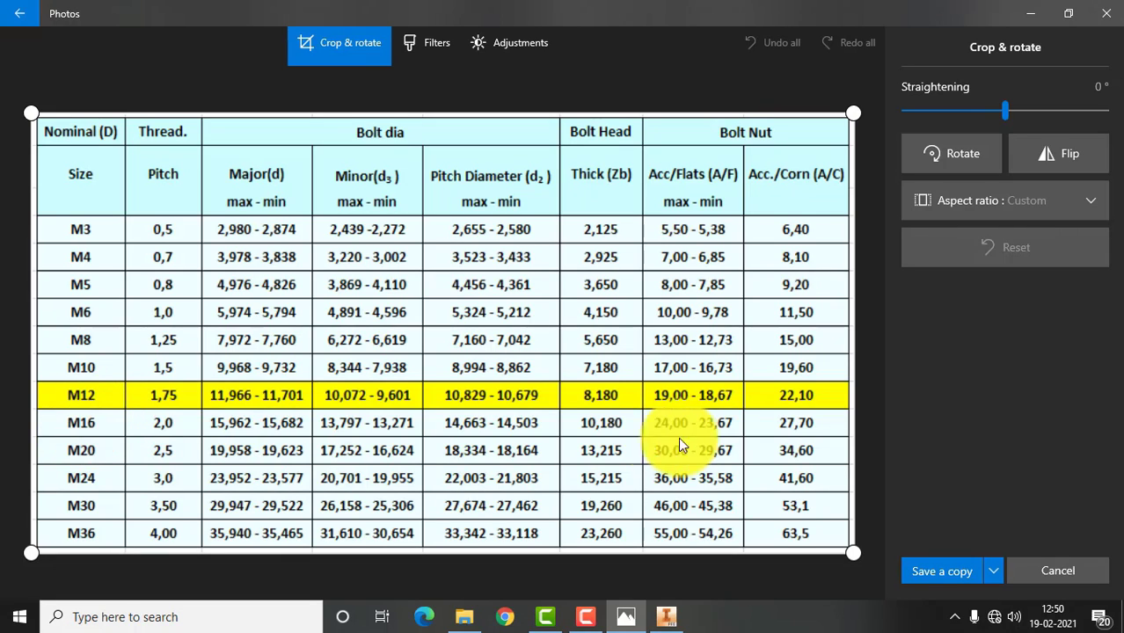
{"action": "left_click", "coordinate": [667, 616]}
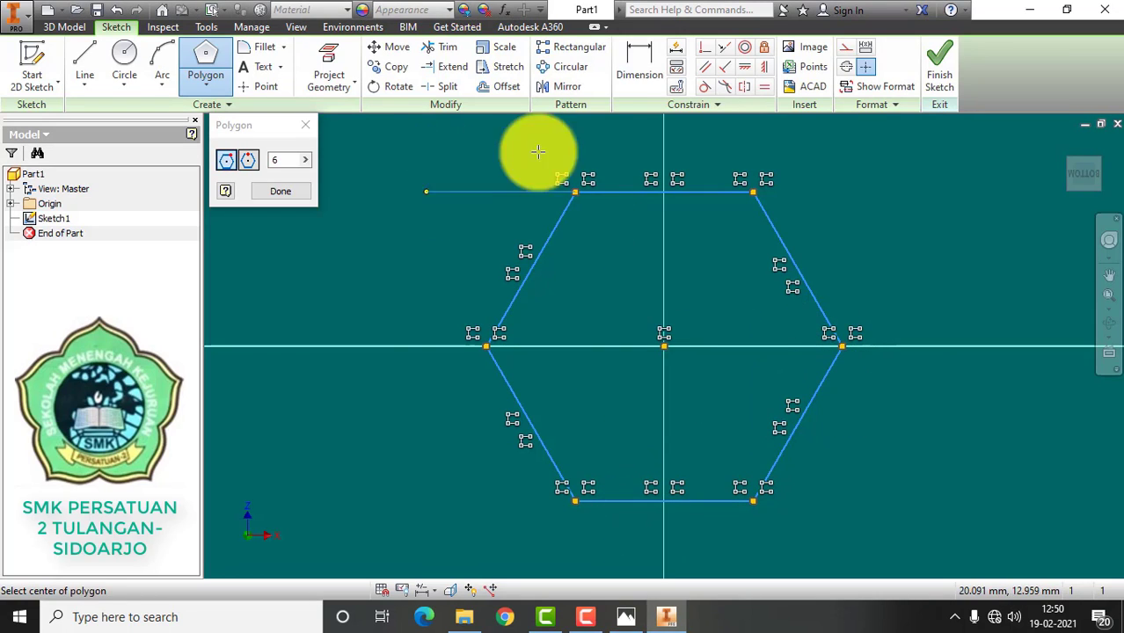
Dimension the distance between two opposite sides of the hexagon as 24 mm
{"action": "left_click", "coordinate": [637, 62]}
{"action": "left_click", "coordinate": [815, 306]}
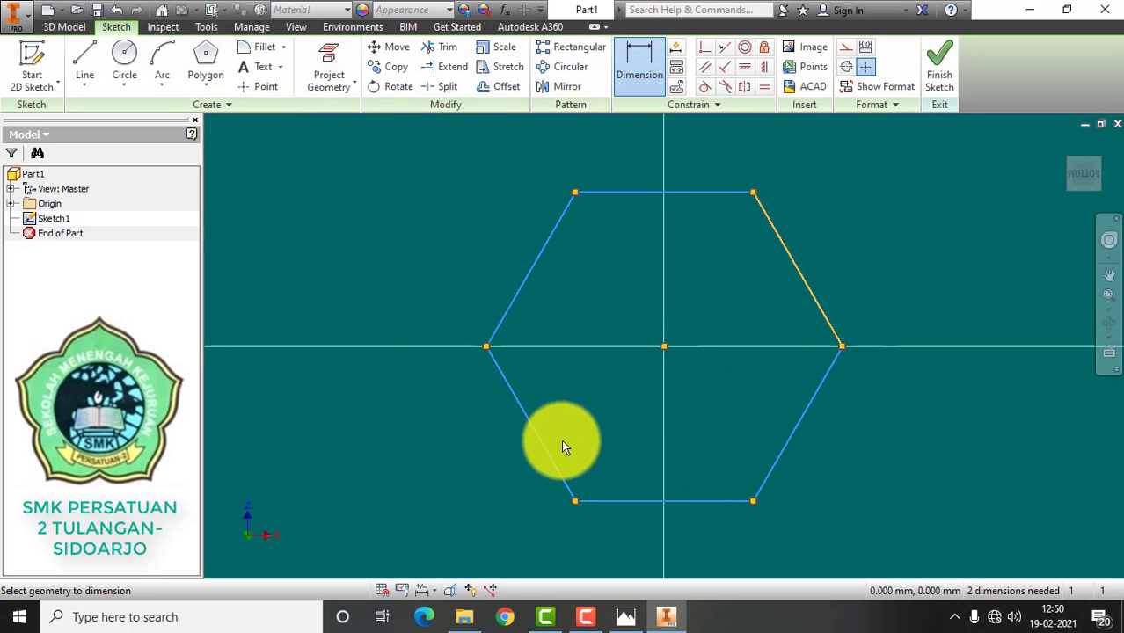
{"action": "left_click", "coordinate": [545, 447]}
{"action": "scroll", "coordinate": [545, 397], "scroll_direction": "down", "scroll_amount": 5}
{"action": "scroll", "coordinate": [546, 395], "scroll_direction": "up", "scroll_amount": 6}
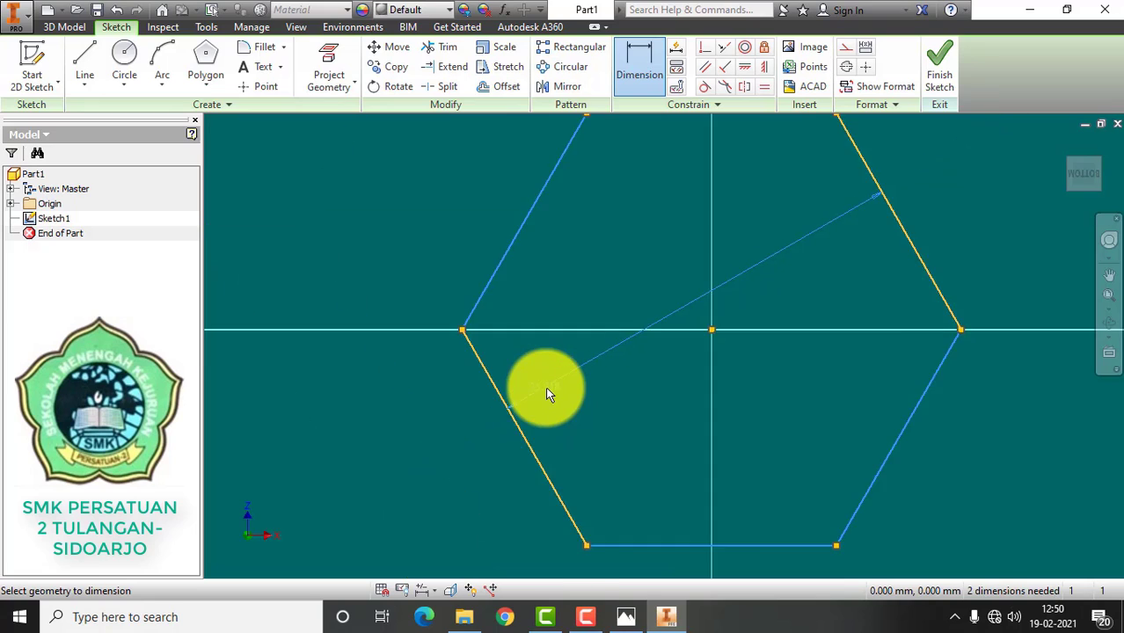
{"action": "left_click", "coordinate": [625, 394]}
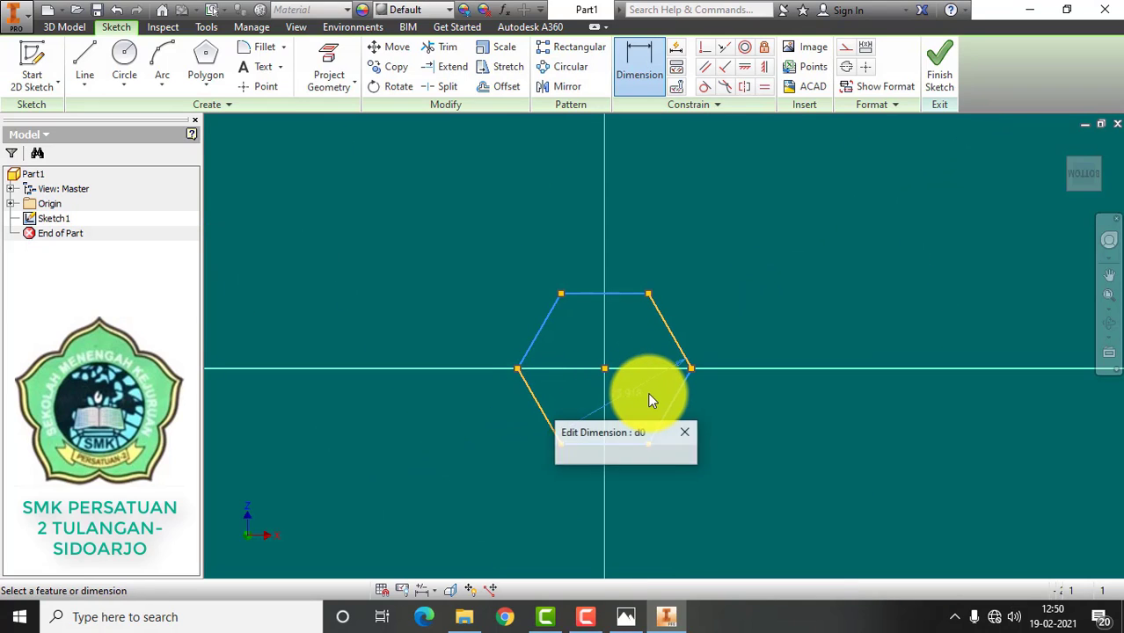
{"action": "type", "text": "24"}
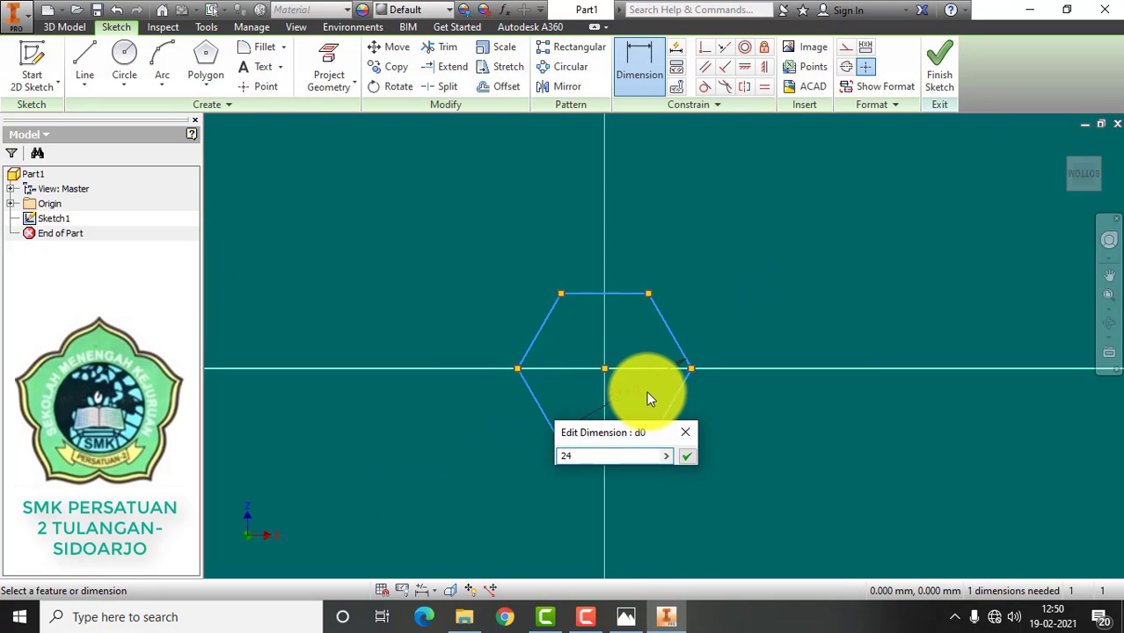
{"action": "left_click", "coordinate": [687, 455]}
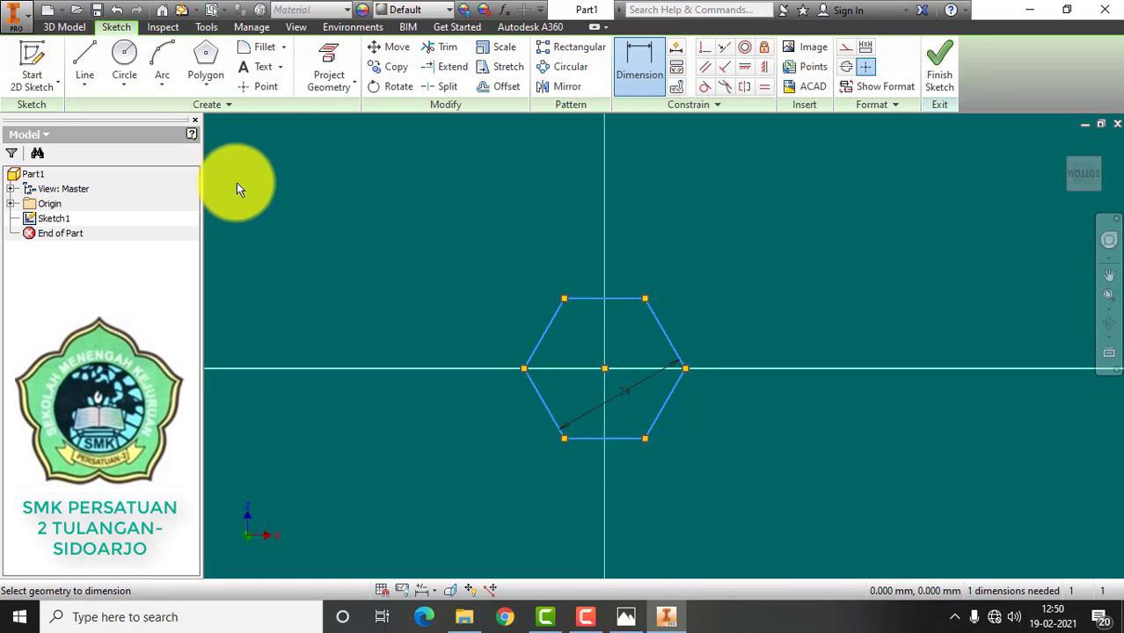
Draw a circle centred on the origin and passing through the hexagon's corners
{"action": "left_click", "coordinate": [126, 54]}
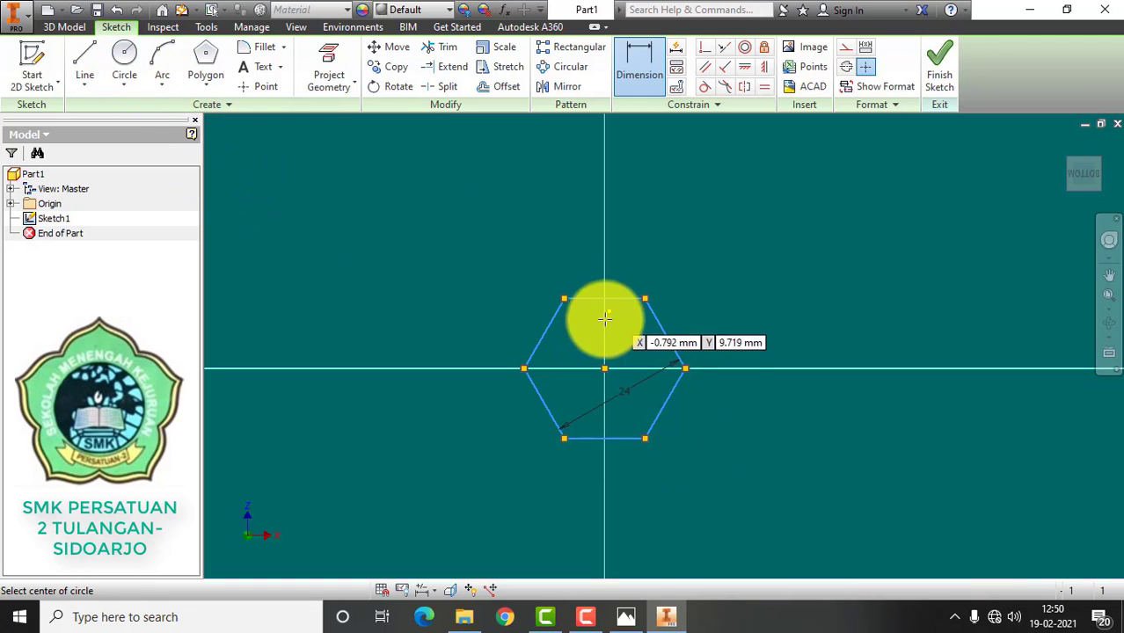
{"action": "left_click", "coordinate": [604, 368]}
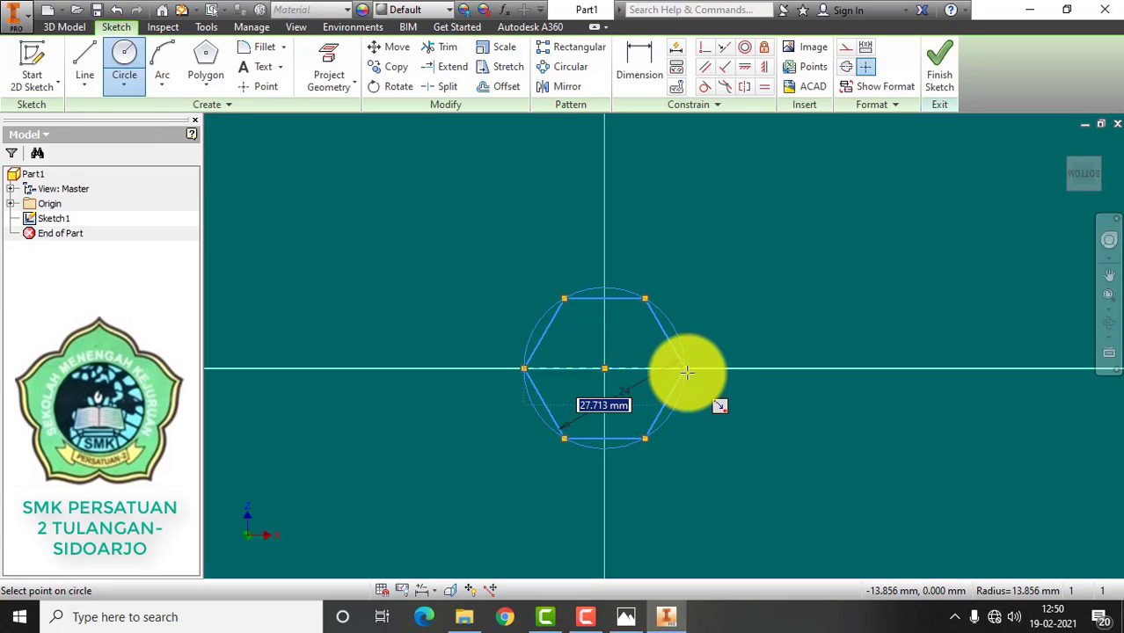
{"action": "left_click", "coordinate": [687, 372]}
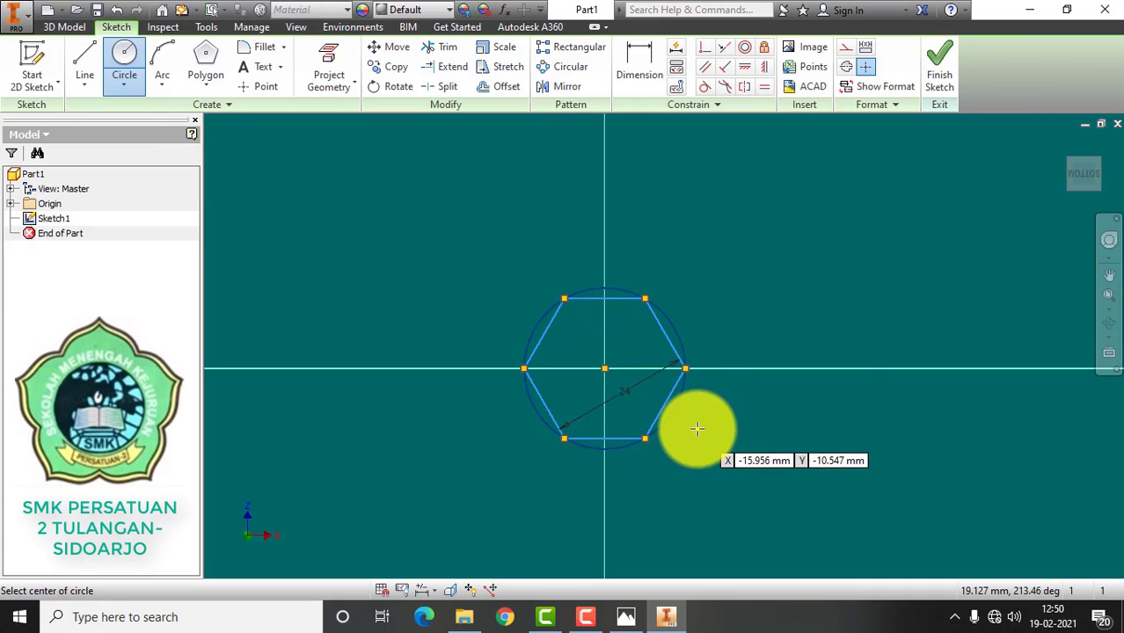
Extrude the full circle, including the hexagon area, by 10.18 mm, taking the M16 head thickness from the bolt table in Photos
{"action": "left_click", "coordinate": [64, 28]}
{"action": "left_click", "coordinate": [85, 57]}
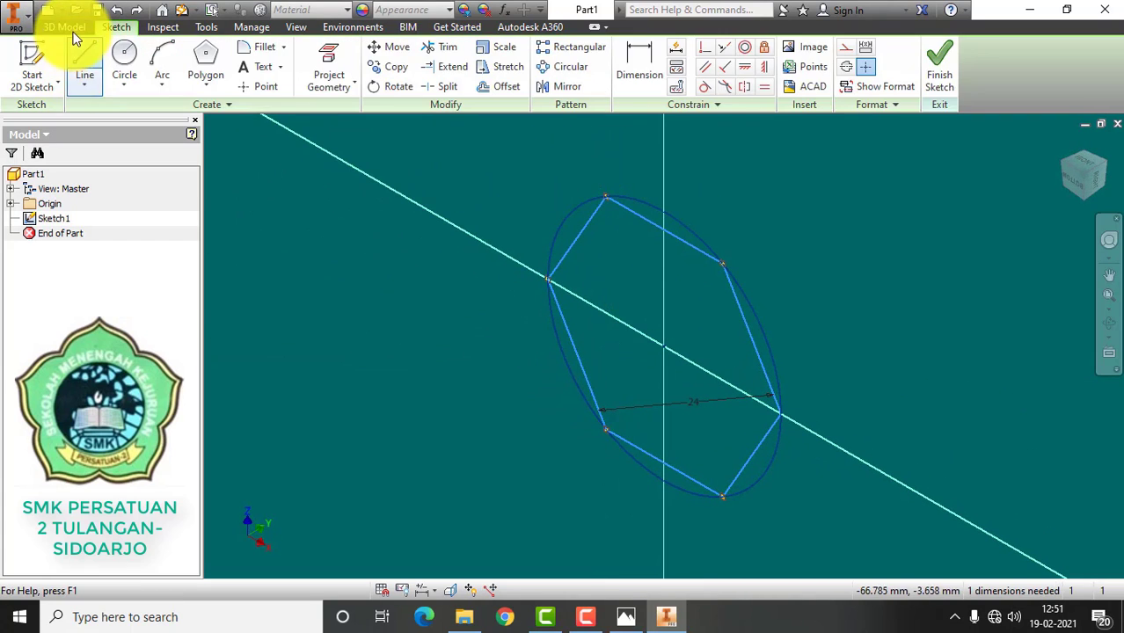
{"action": "left_click", "coordinate": [72, 30]}
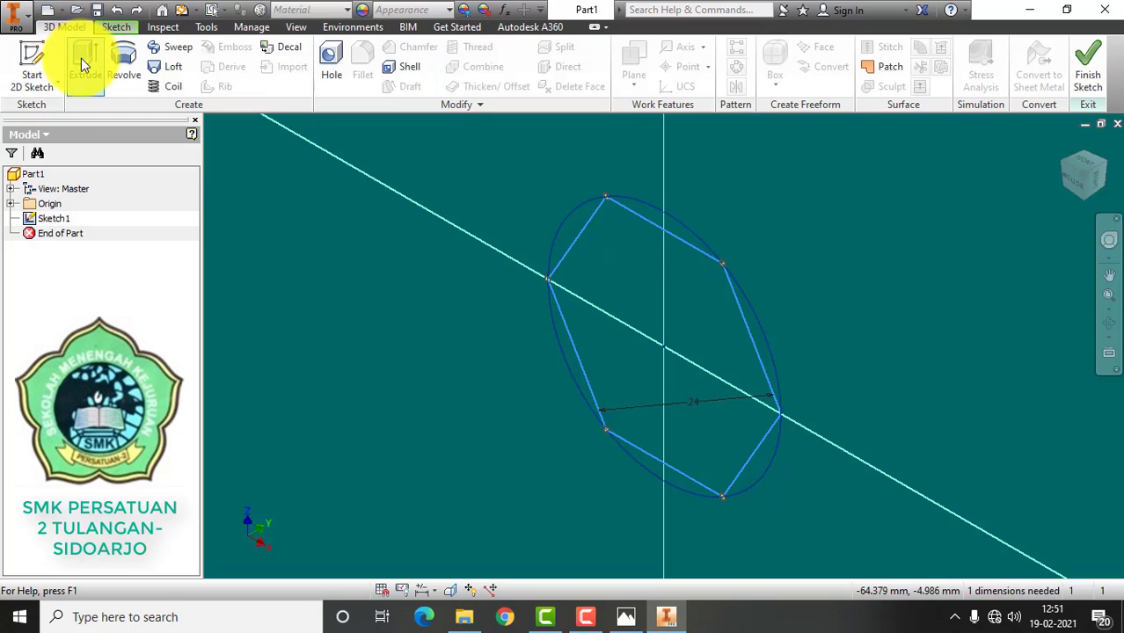
{"action": "left_click", "coordinate": [86, 57]}
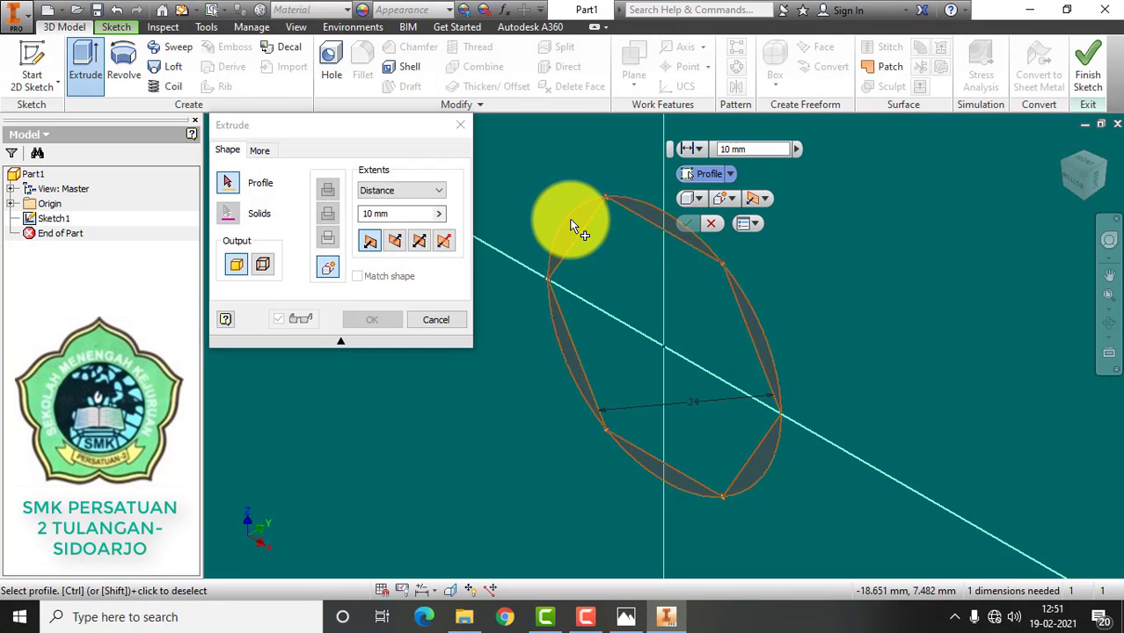
{"action": "left_click", "coordinate": [577, 220]}
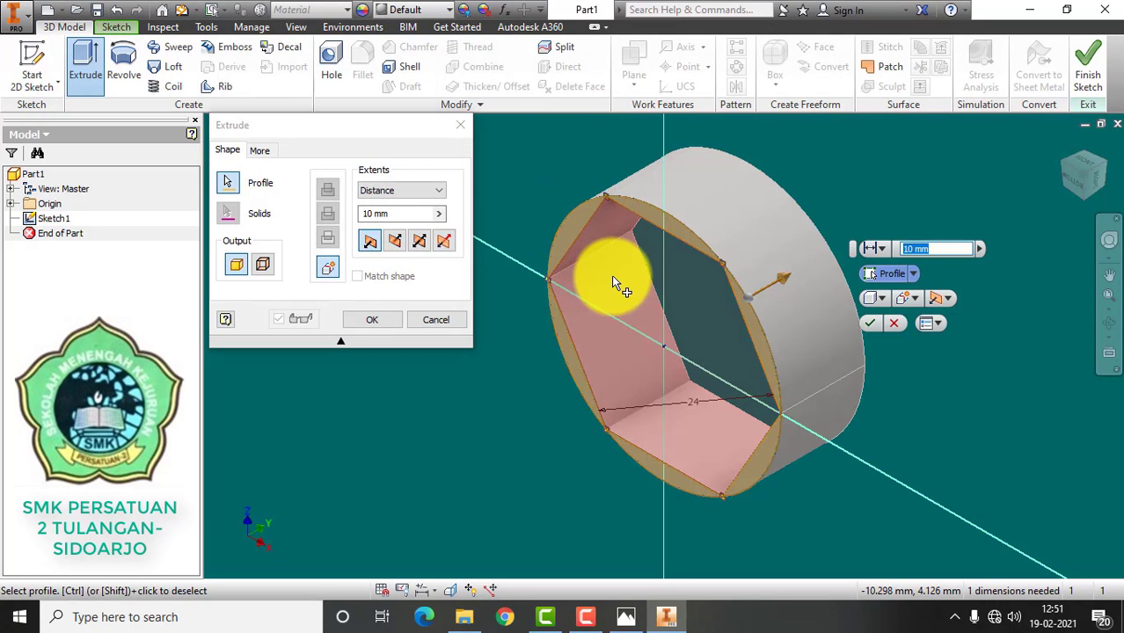
{"action": "left_click", "coordinate": [615, 281]}
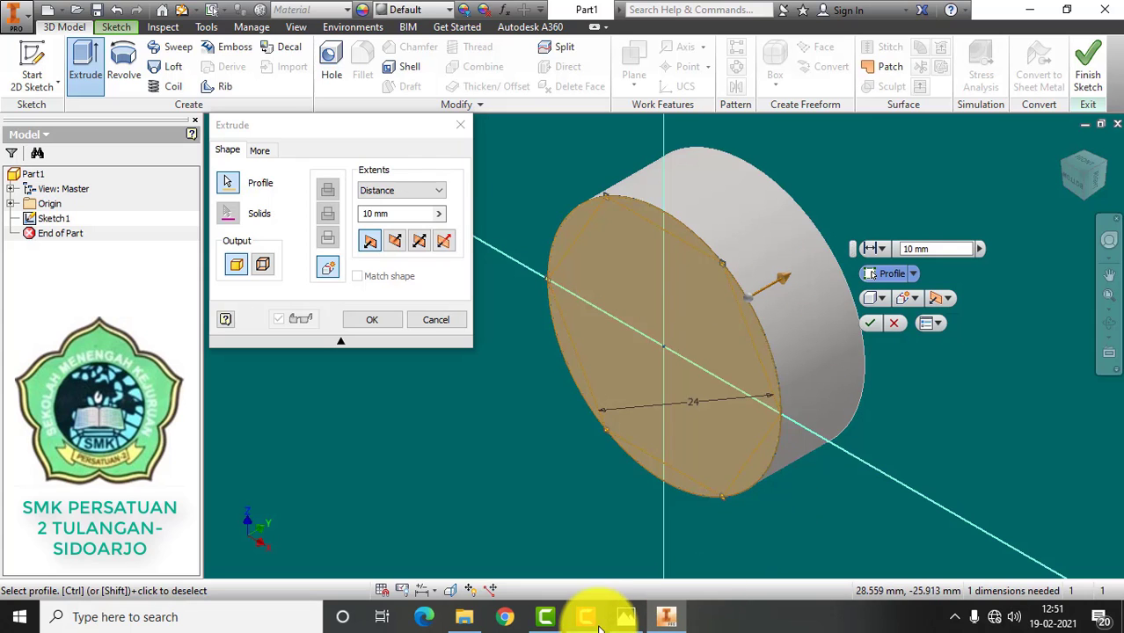
{"action": "left_click", "coordinate": [625, 617]}
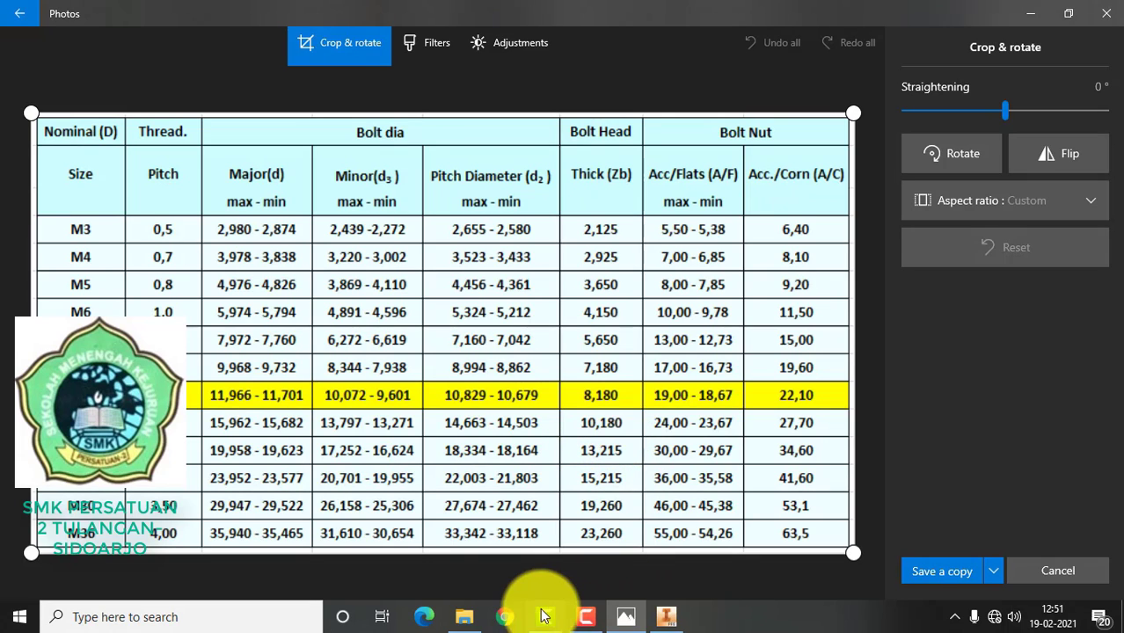
{"action": "left_click", "coordinate": [668, 613]}
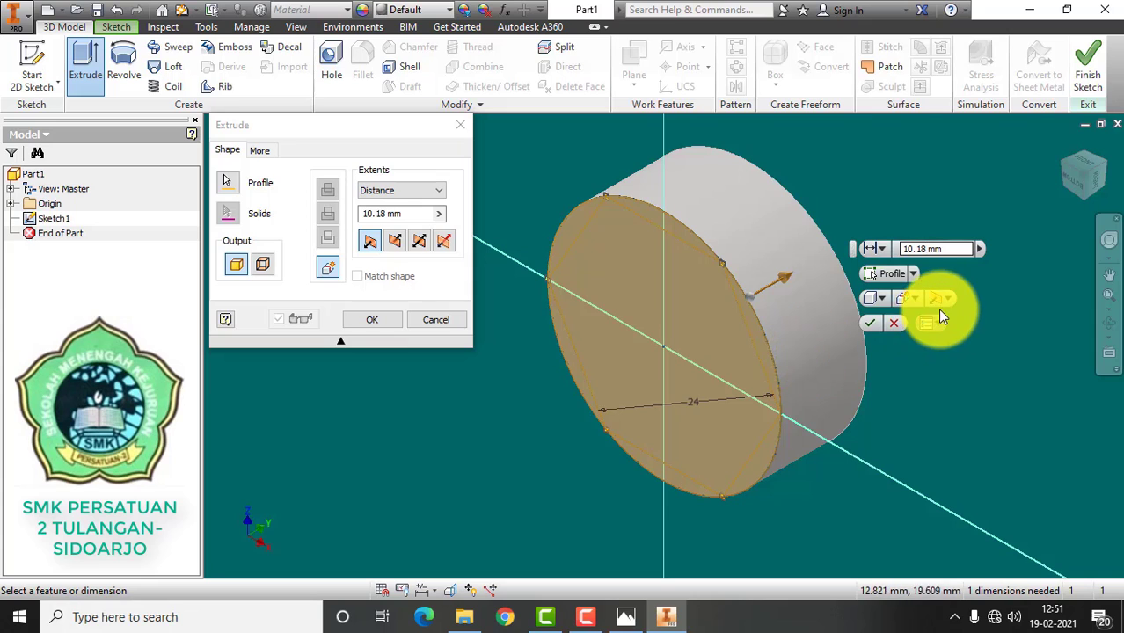
{"action": "left_click", "coordinate": [869, 323]}
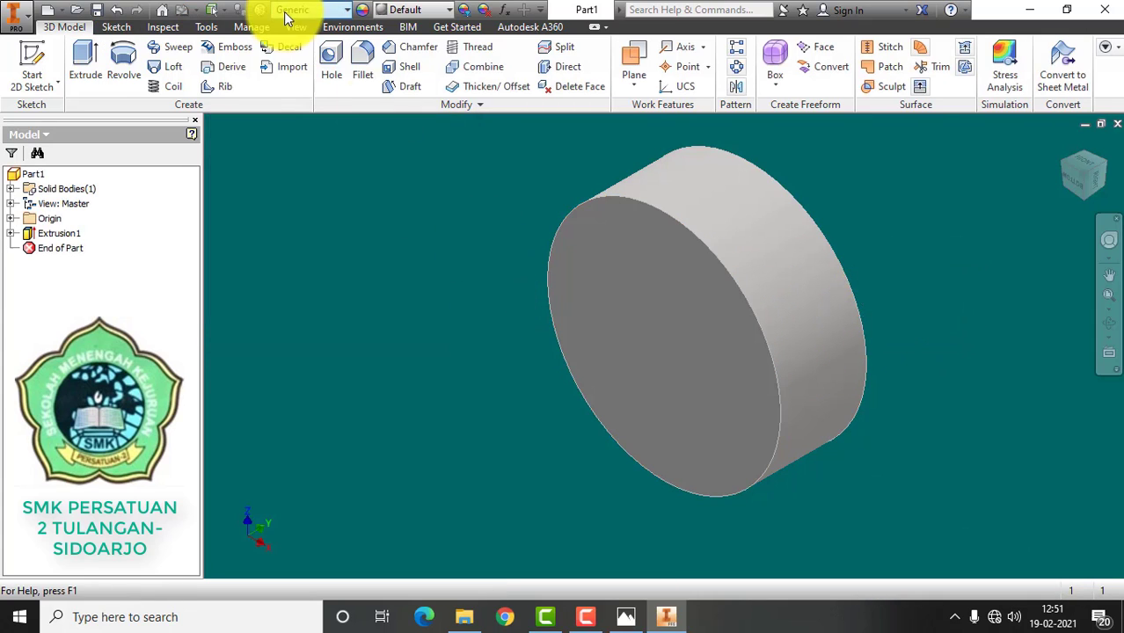
Chamfer the front circular edge of the cylinder by 2 mm
{"action": "left_click", "coordinate": [398, 45]}
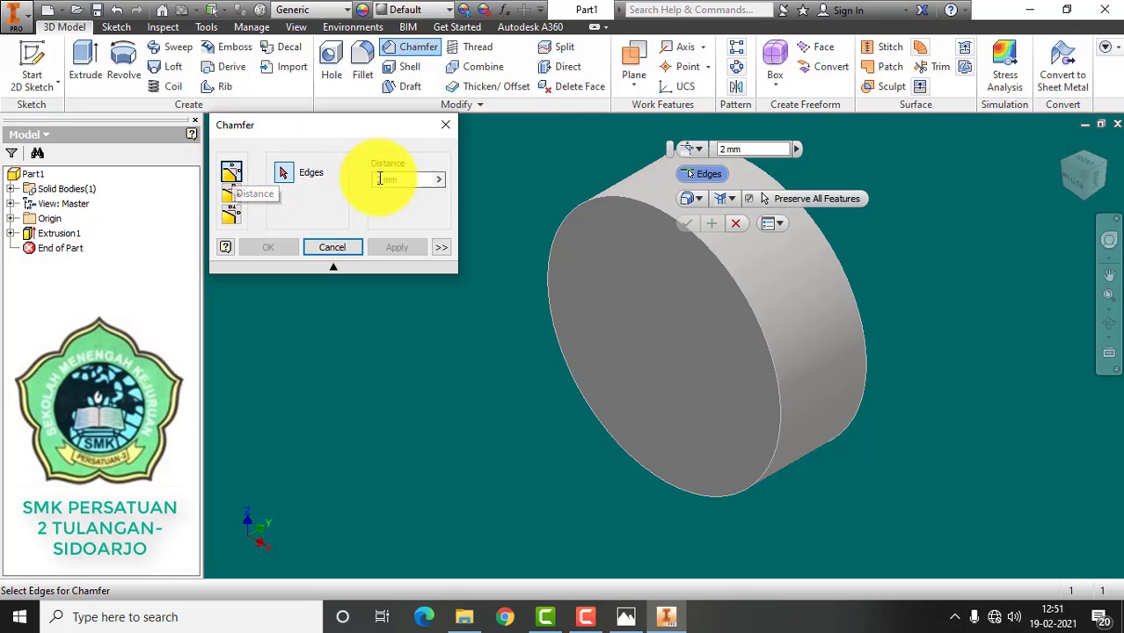
{"action": "left_click", "coordinate": [718, 261]}
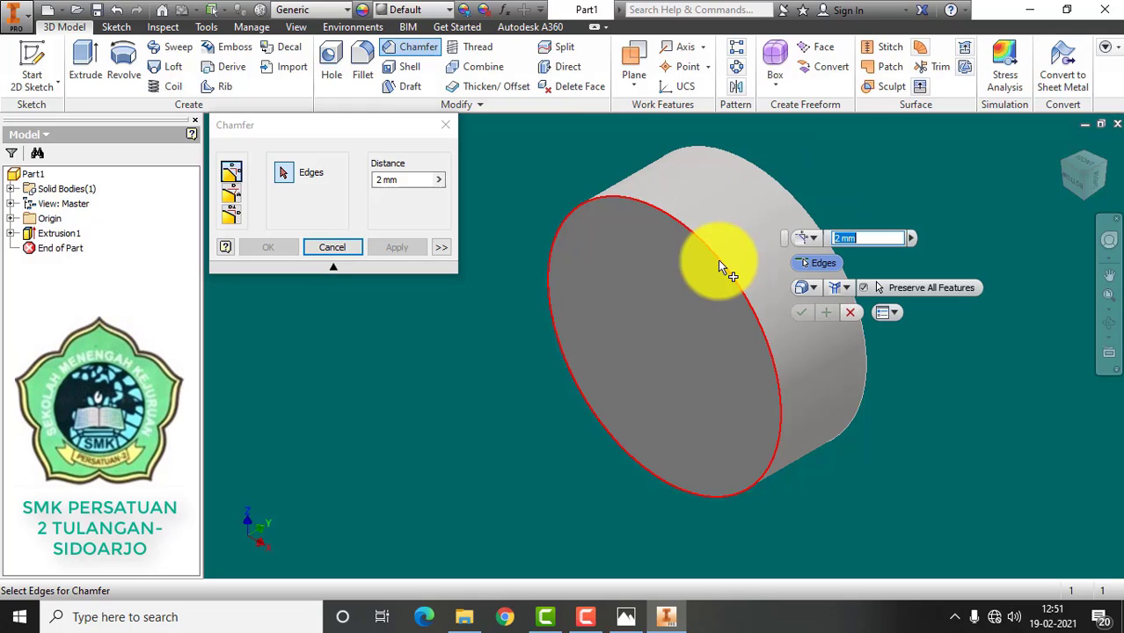
{"action": "left_click", "coordinate": [801, 310]}
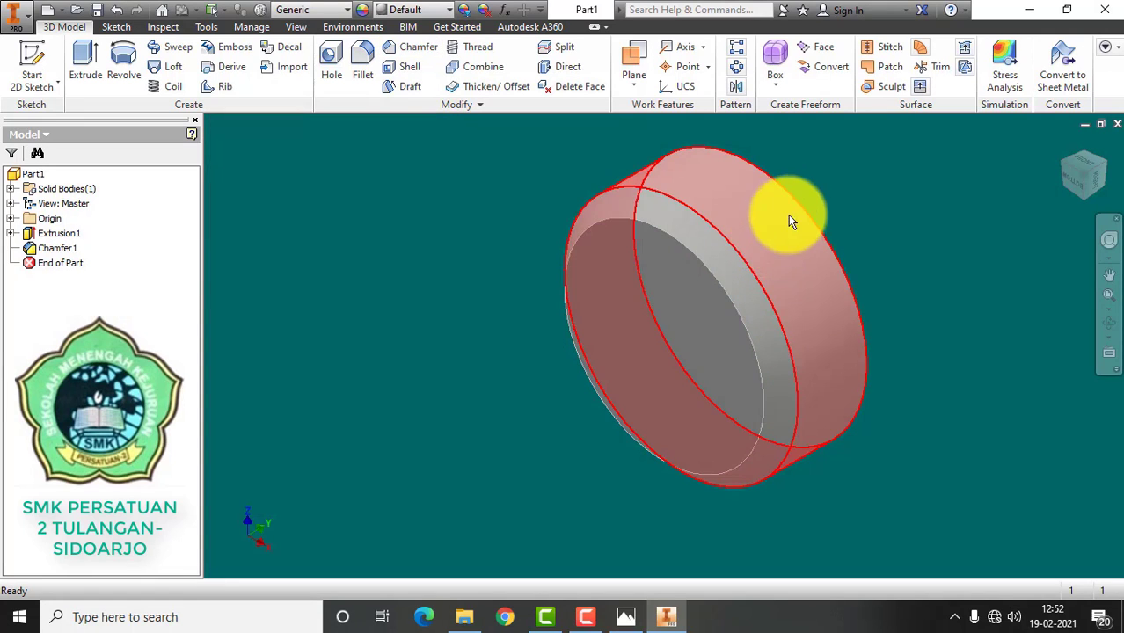
Start a sketch on the chamfered front face and draw a six-sided polygon centred on the origin with its corners on the outer edge
{"action": "scroll", "coordinate": [834, 146], "scroll_direction": "up", "scroll_amount": 3}
{"action": "scroll", "coordinate": [833, 146], "scroll_direction": "down", "scroll_amount": 4}
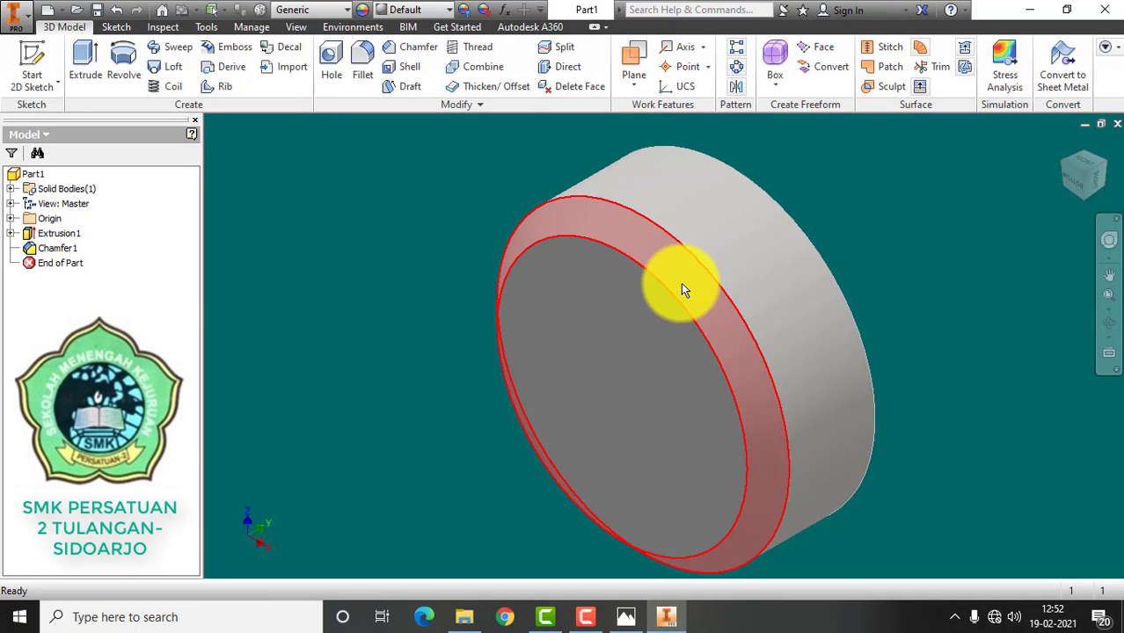
{"action": "left_click", "coordinate": [619, 342]}
{"action": "left_click", "coordinate": [31, 69]}
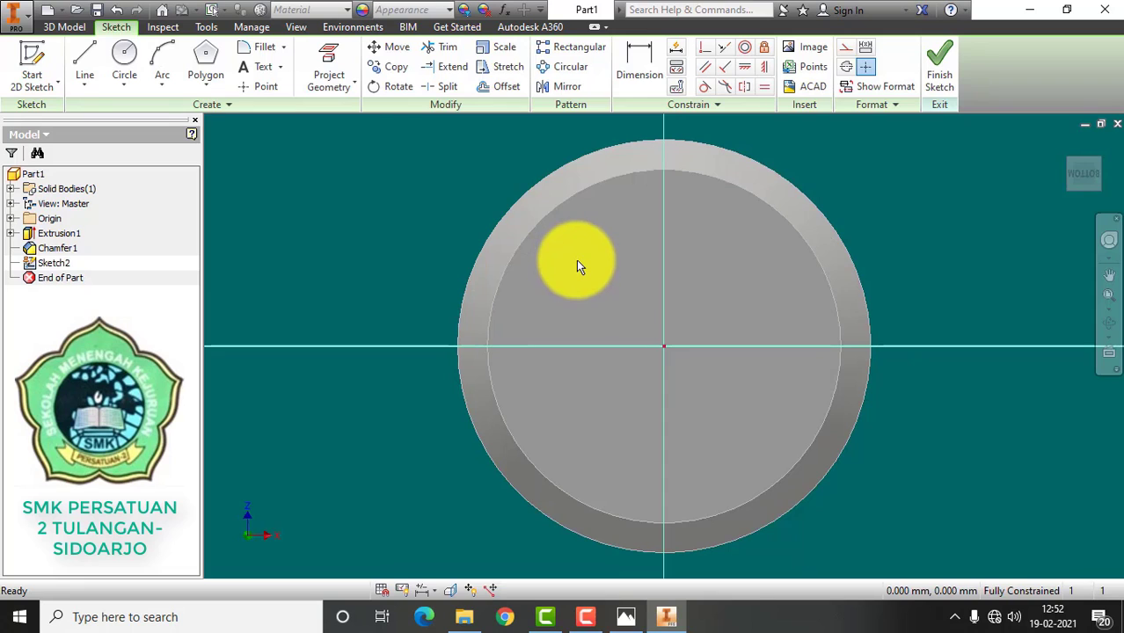
{"action": "left_click", "coordinate": [206, 58]}
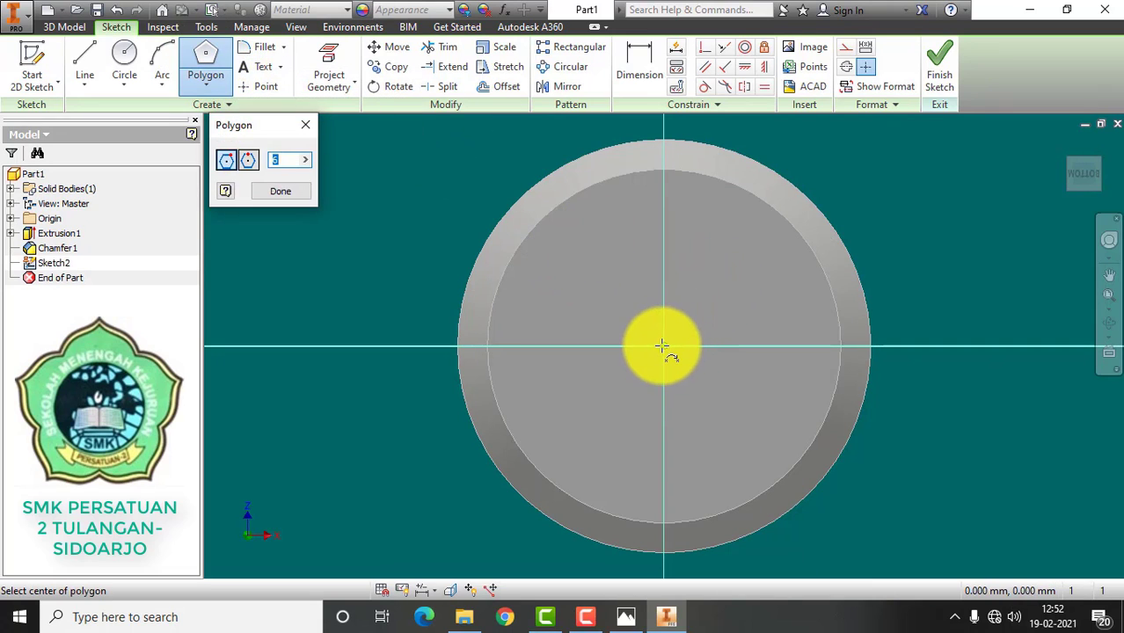
{"action": "left_click", "coordinate": [663, 347]}
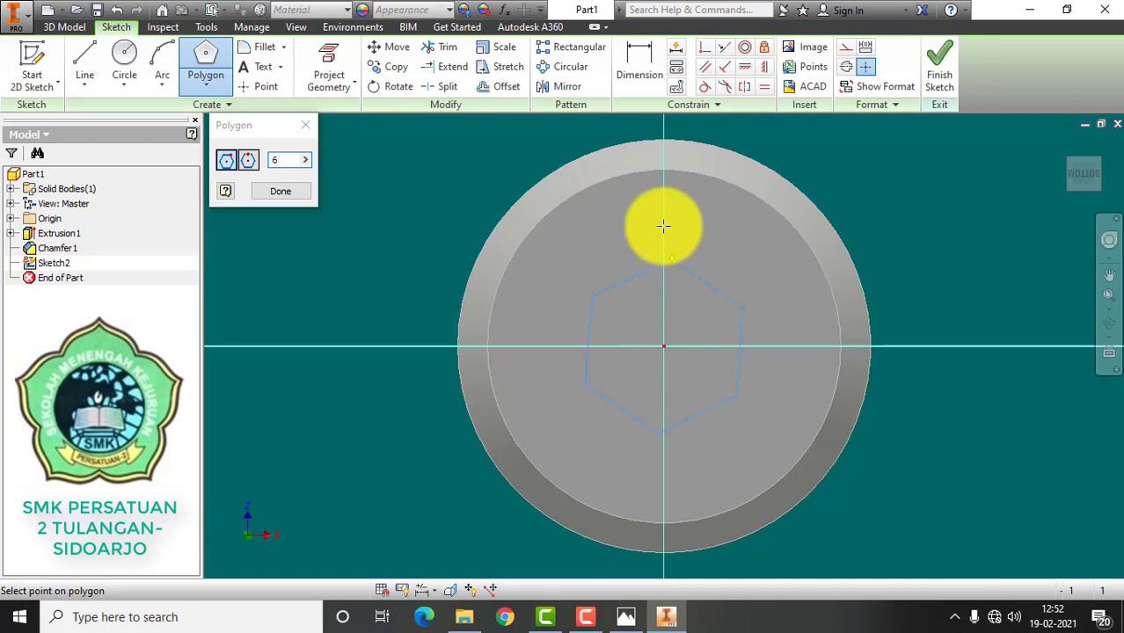
{"action": "left_click", "coordinate": [665, 139]}
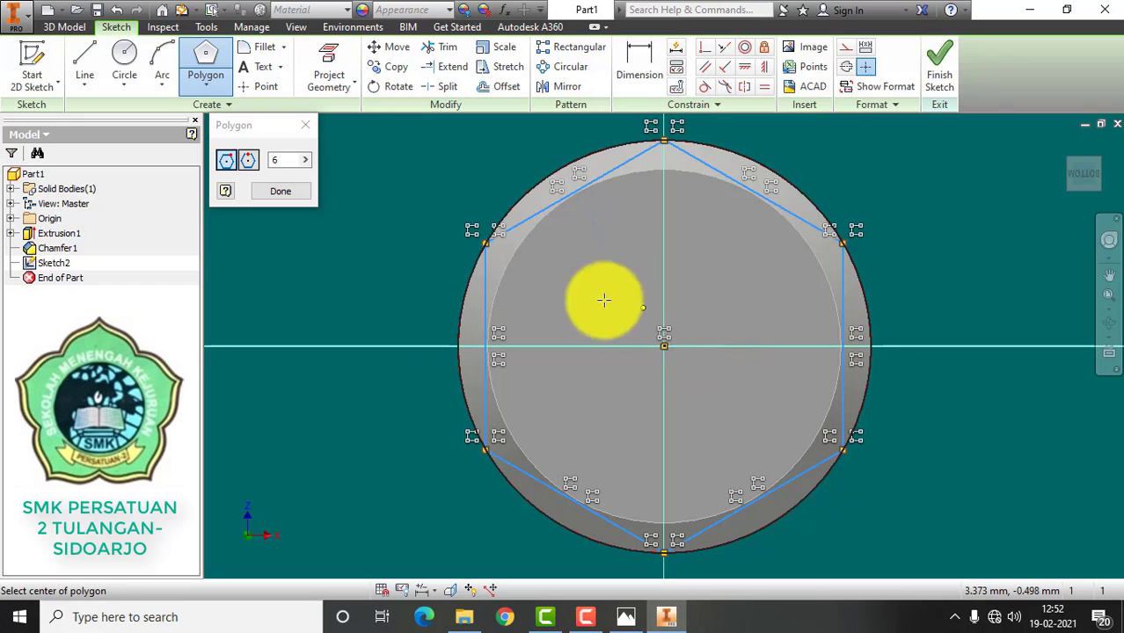
Draw a circle about 32 mm in diameter around the hexagon, centred on the origin
{"action": "left_click", "coordinate": [129, 55]}
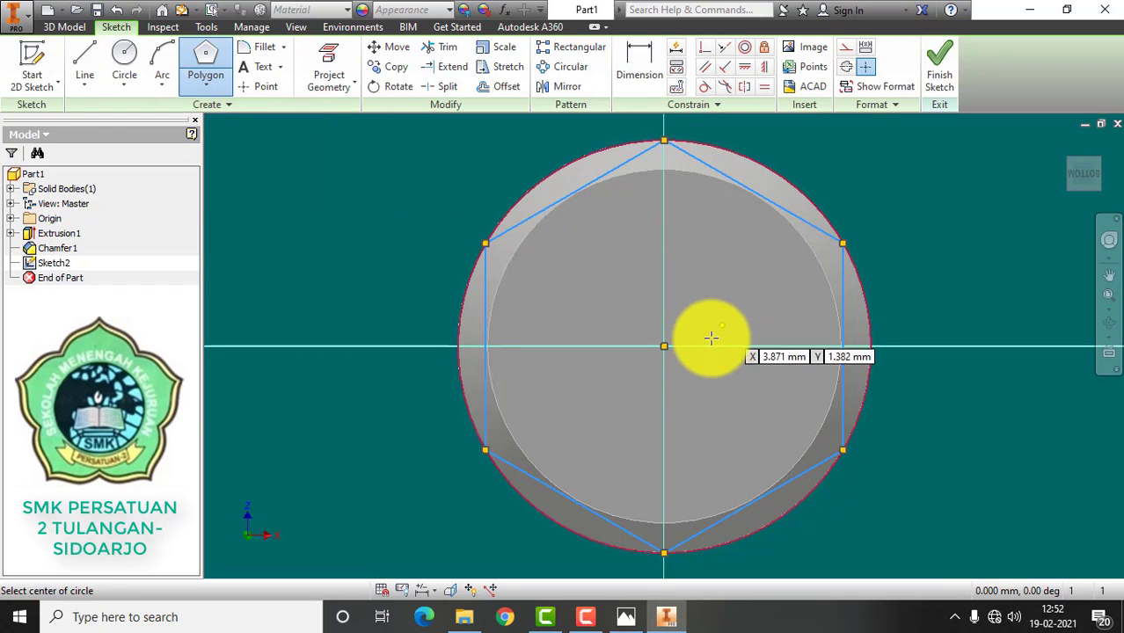
{"action": "left_click", "coordinate": [664, 346]}
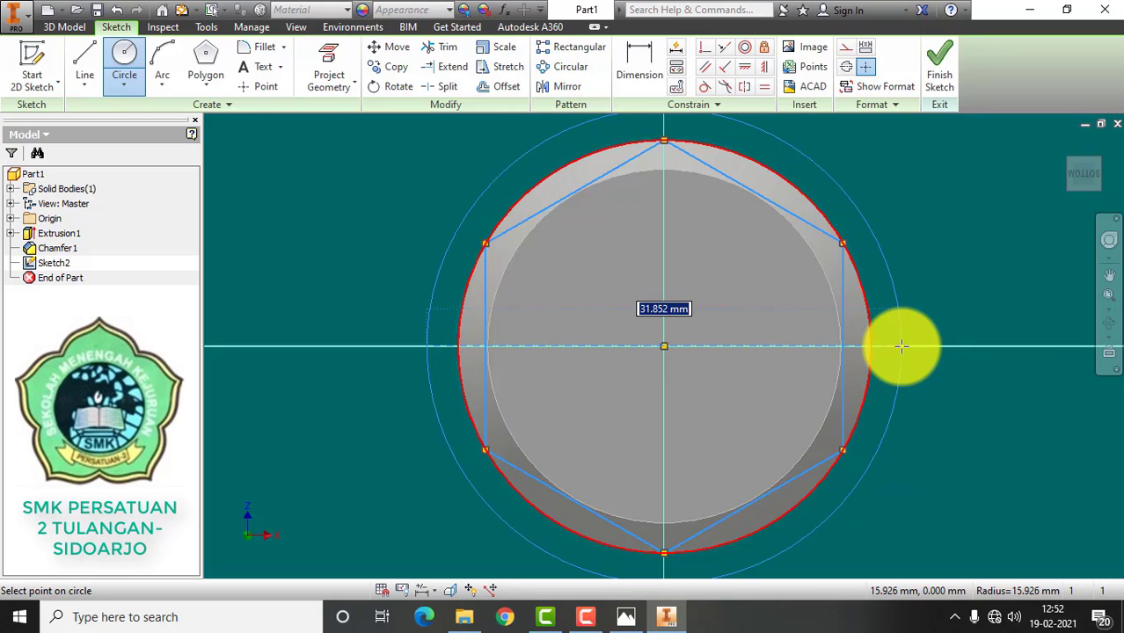
{"action": "left_click", "coordinate": [901, 346]}
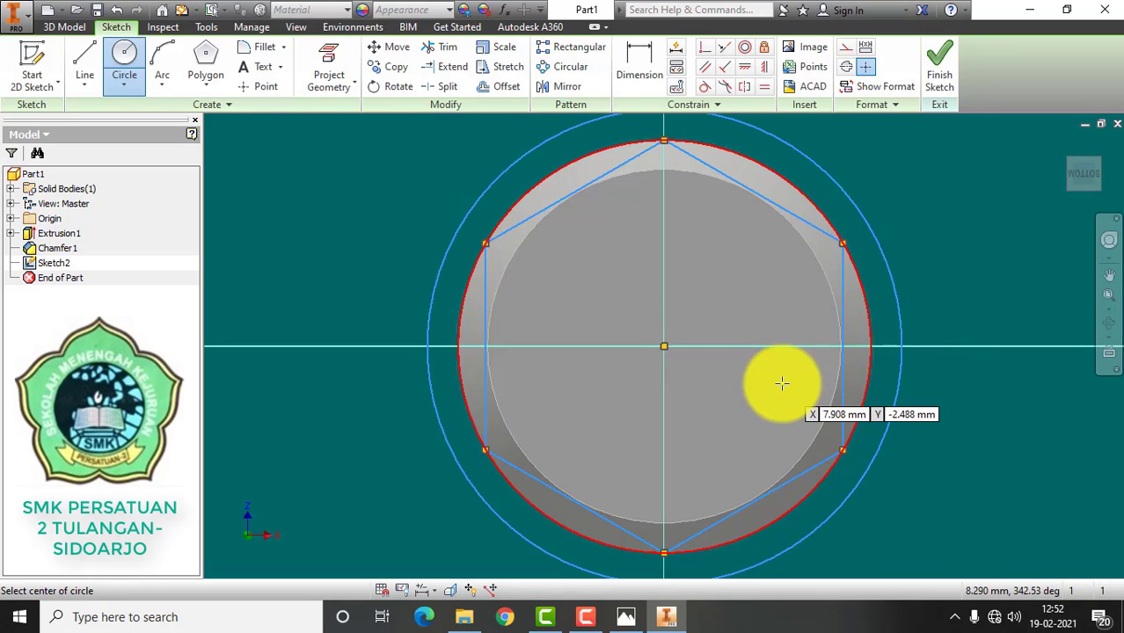
Cut away the area between the hexagon and the outer circle with a 15 mm Extrude in Direction 2 through the head
{"action": "left_click", "coordinate": [64, 28]}
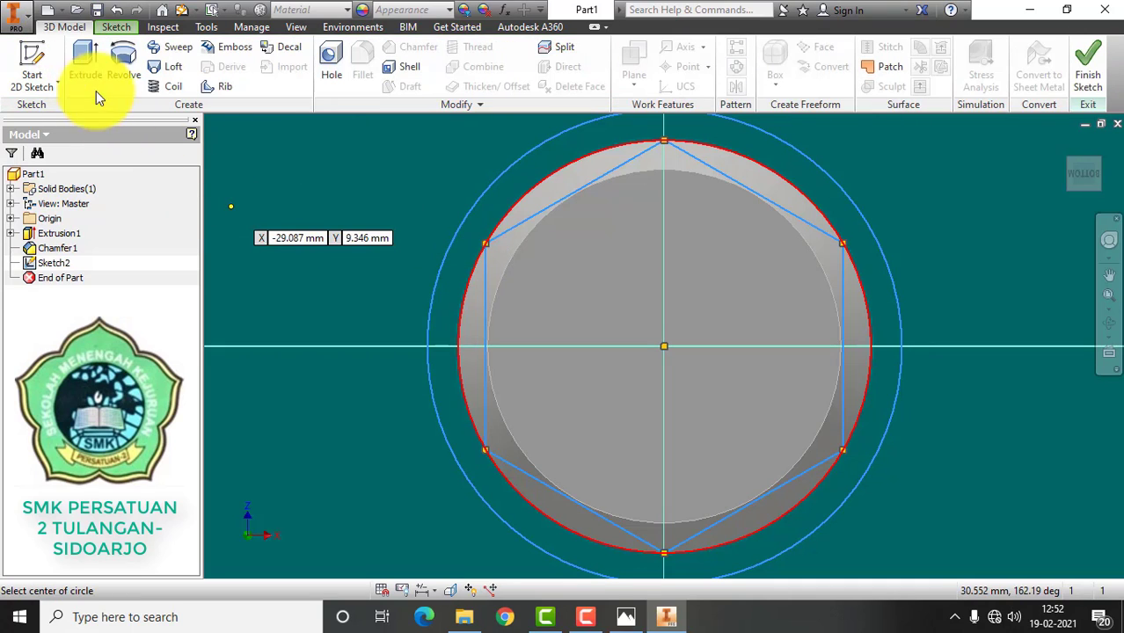
{"action": "left_click", "coordinate": [85, 61]}
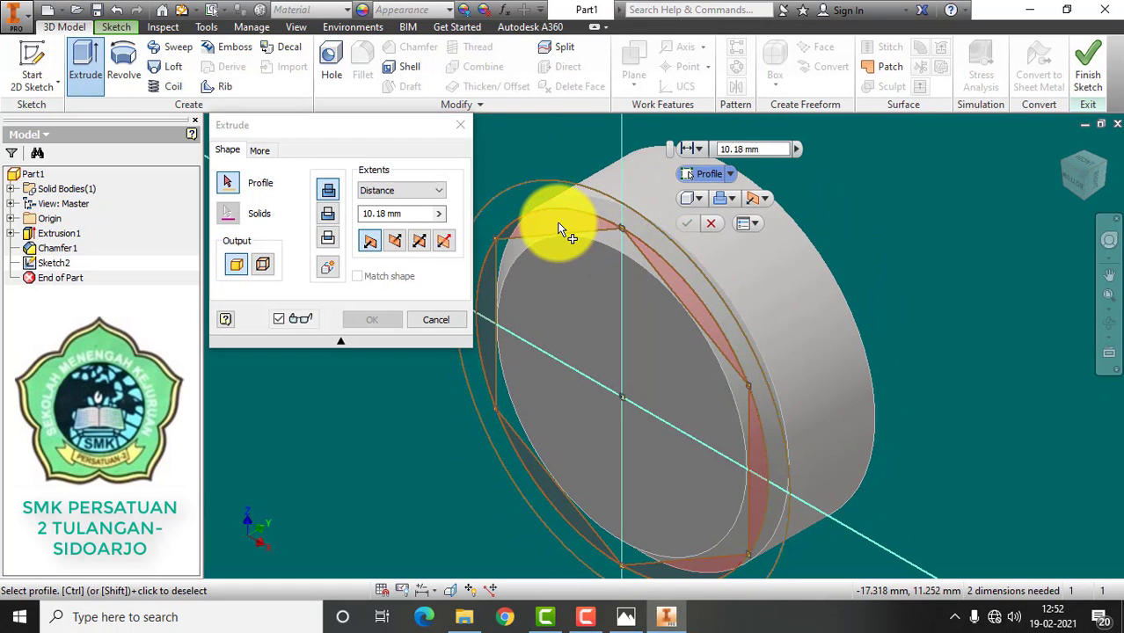
{"action": "left_click", "coordinate": [559, 227]}
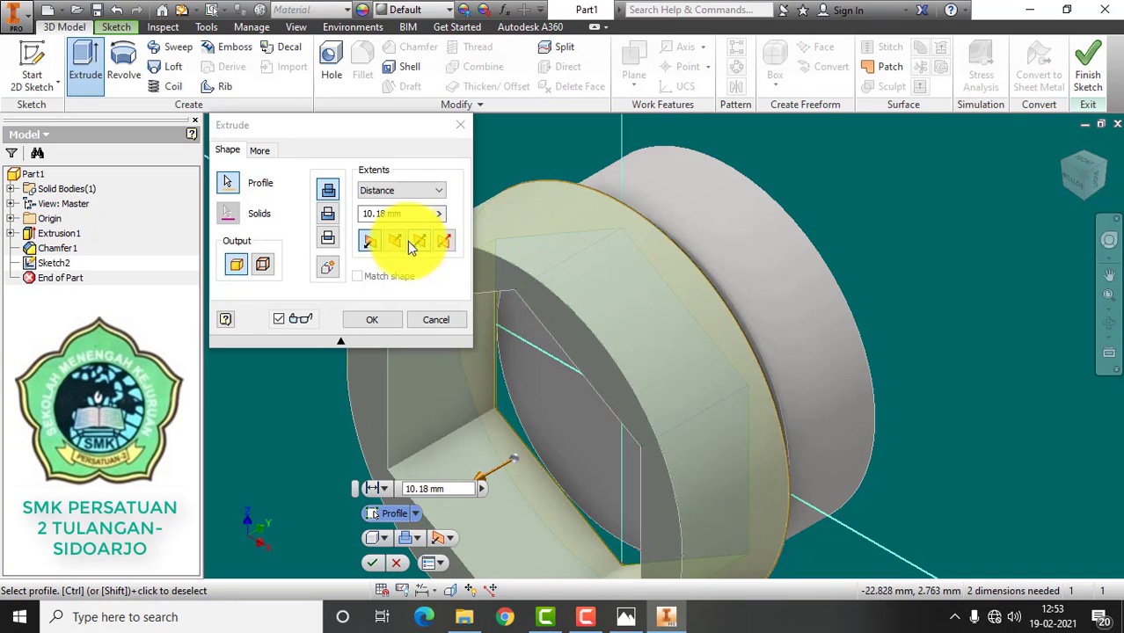
{"action": "left_click", "coordinate": [448, 538]}
{"action": "left_click", "coordinate": [468, 578]}
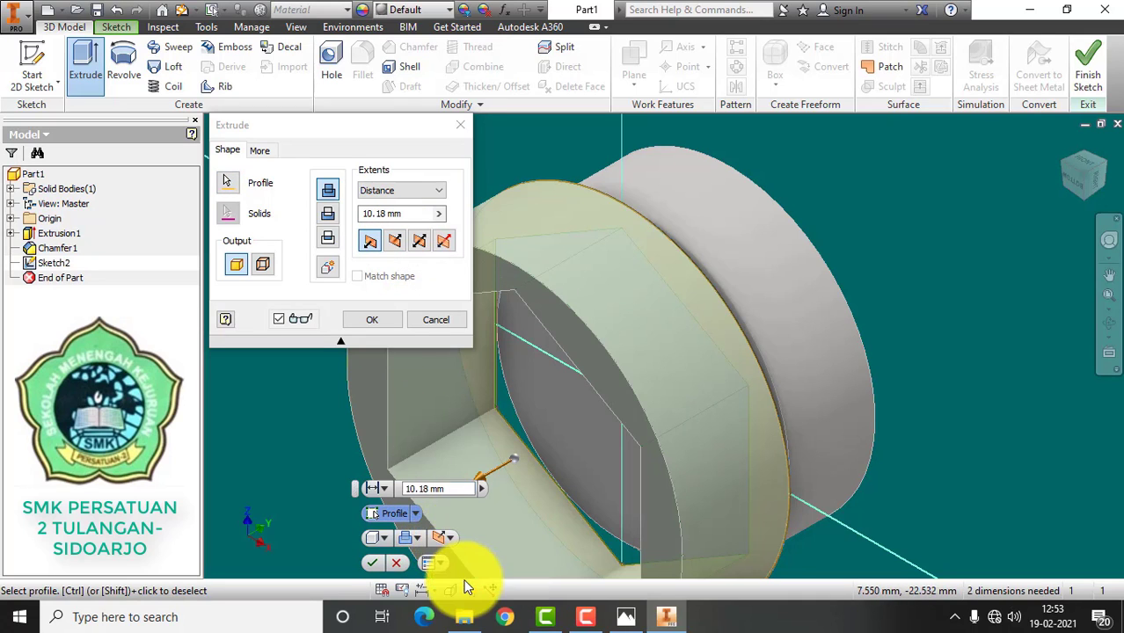
{"action": "left_click", "coordinate": [387, 214]}
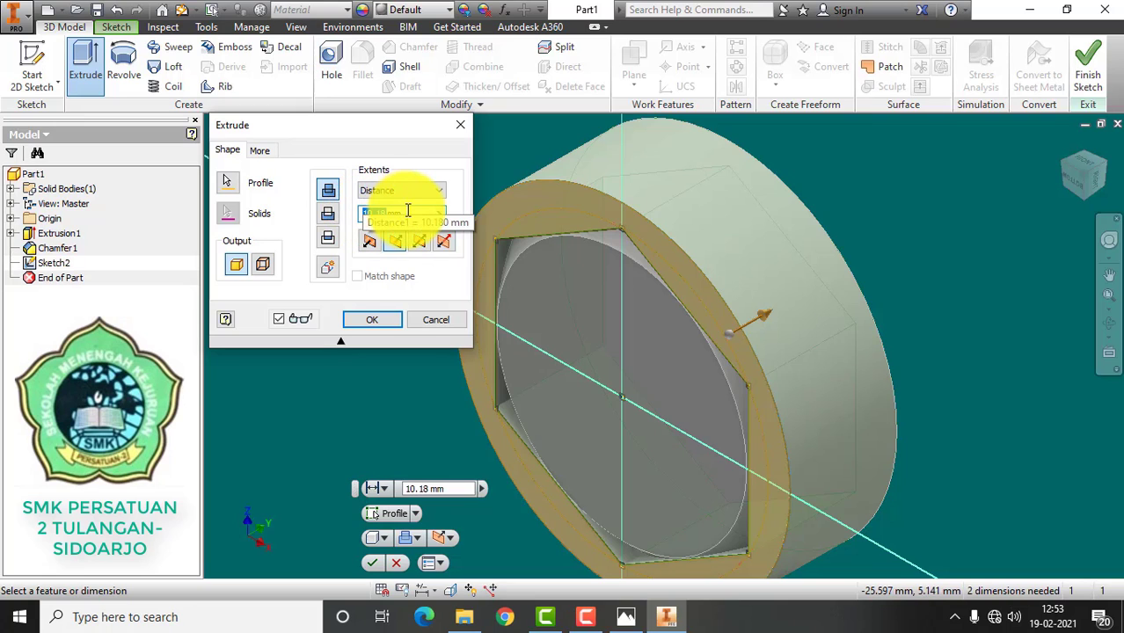
{"action": "type", "text": "15"}
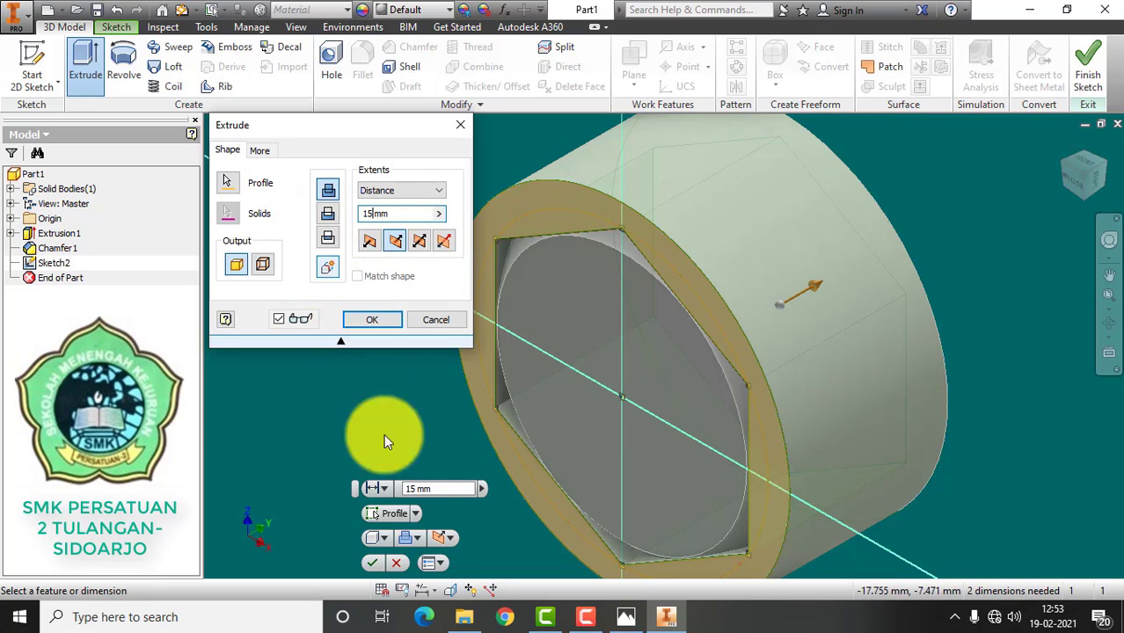
{"action": "left_click", "coordinate": [416, 537]}
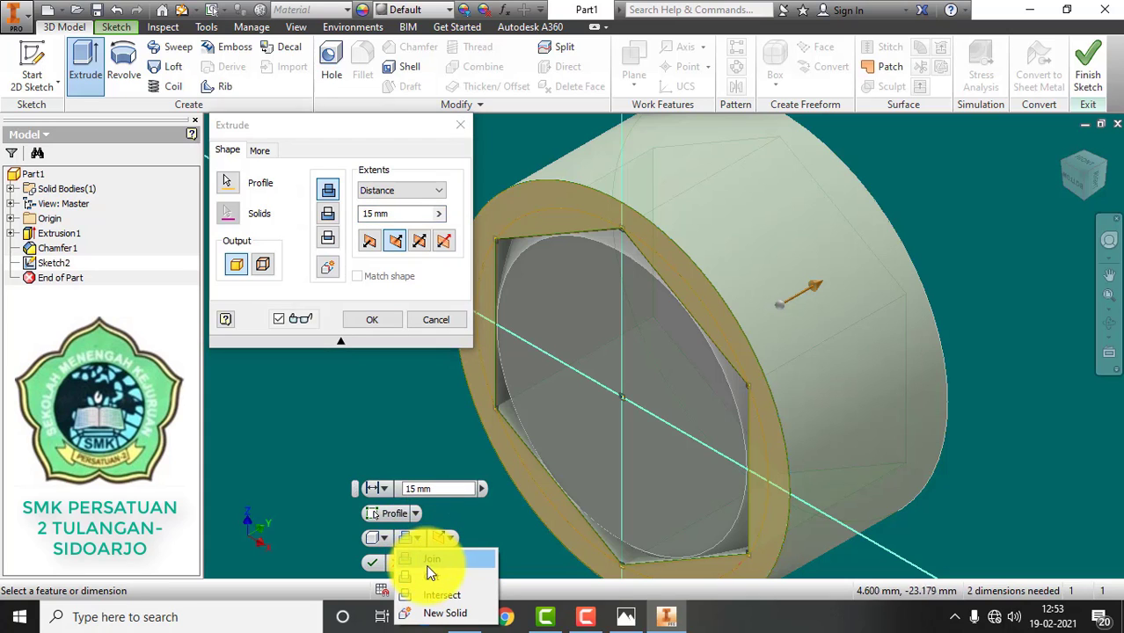
{"action": "left_click", "coordinate": [433, 577]}
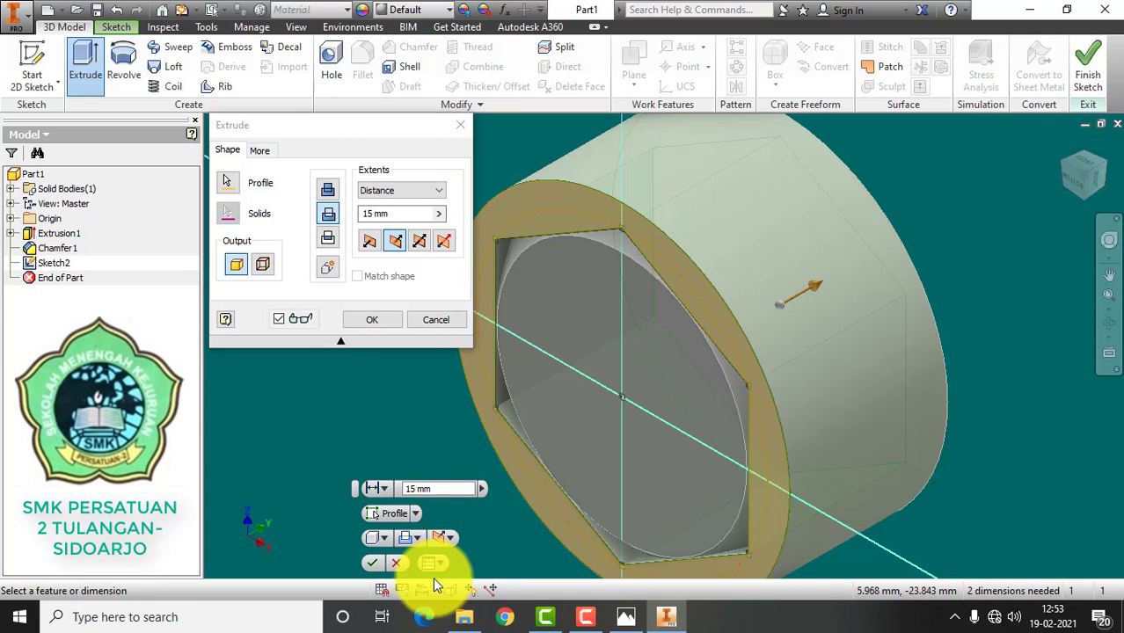
{"action": "left_click", "coordinate": [372, 319]}
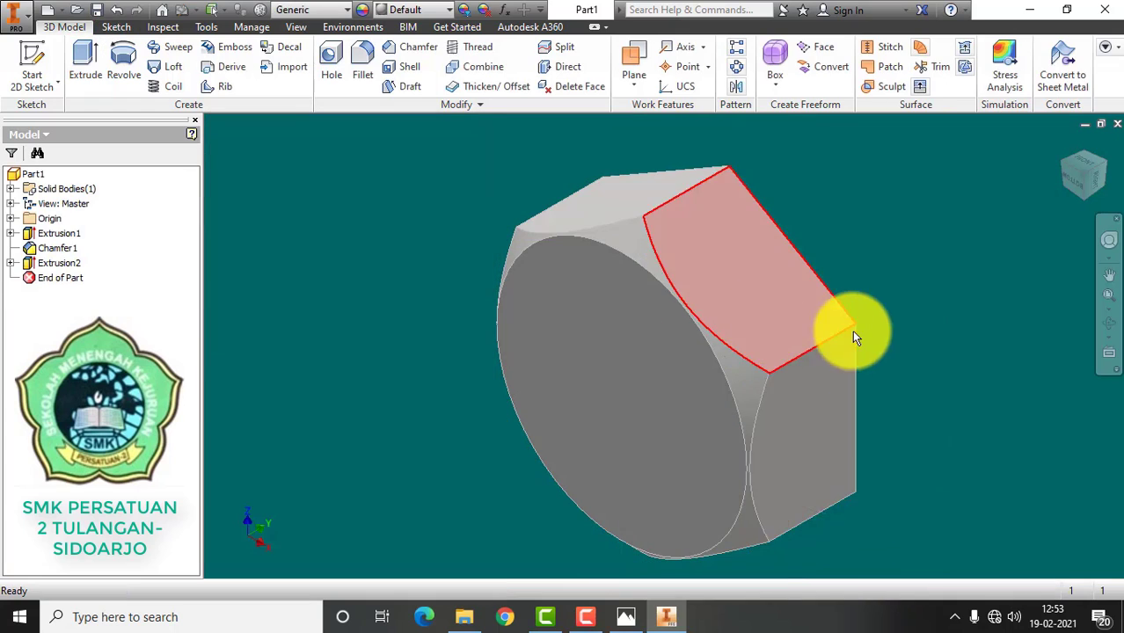
Start a sketch on the flat hexagonal face on the unchamfered side of the head
{"action": "left_click", "coordinate": [1107, 323]}
{"action": "mouse_move", "coordinate": [715, 334]}
{"action": "left_mouse_down"}
{"action": "mouse_move", "coordinate": [751, 282]}
{"action": "mouse_move", "coordinate": [673, 276]}
{"action": "mouse_move", "coordinate": [720, 311]}
{"action": "mouse_move", "coordinate": [642, 238]}
{"action": "mouse_move", "coordinate": [718, 344]}
{"action": "left_mouse_up"}
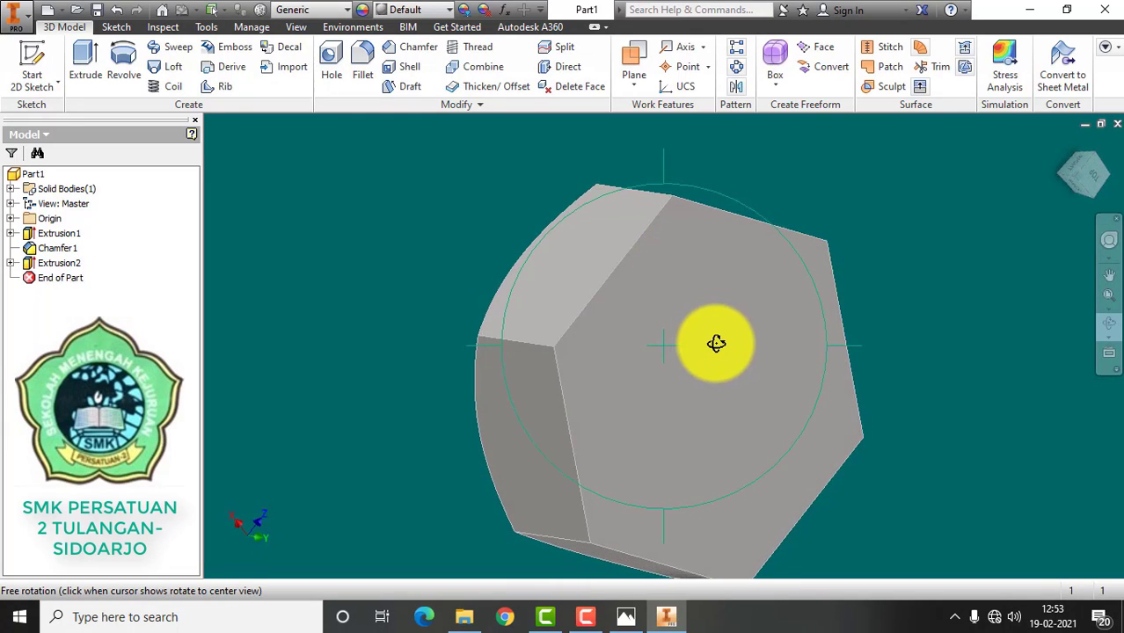
{"action": "scroll", "coordinate": [718, 344], "scroll_direction": "down", "scroll_amount": 2}
{"action": "scroll", "coordinate": [717, 344], "scroll_direction": "up", "scroll_amount": 4}
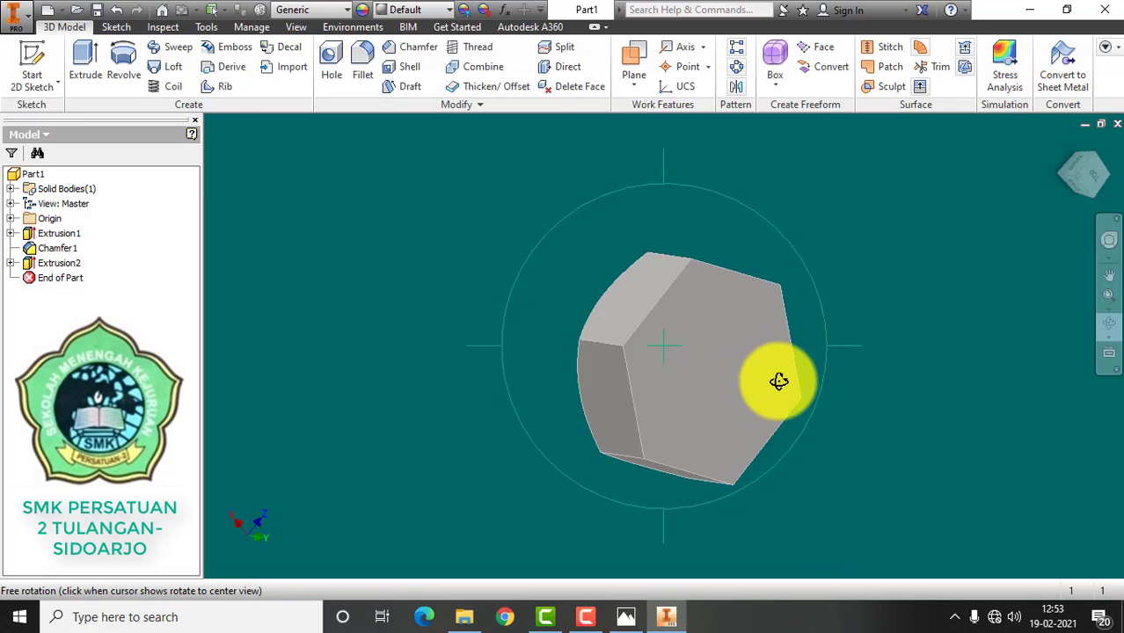
{"action": "scroll", "coordinate": [778, 379], "scroll_direction": "up", "scroll_amount": 1}
{"action": "scroll", "coordinate": [778, 379], "scroll_direction": "down", "scroll_amount": 3}
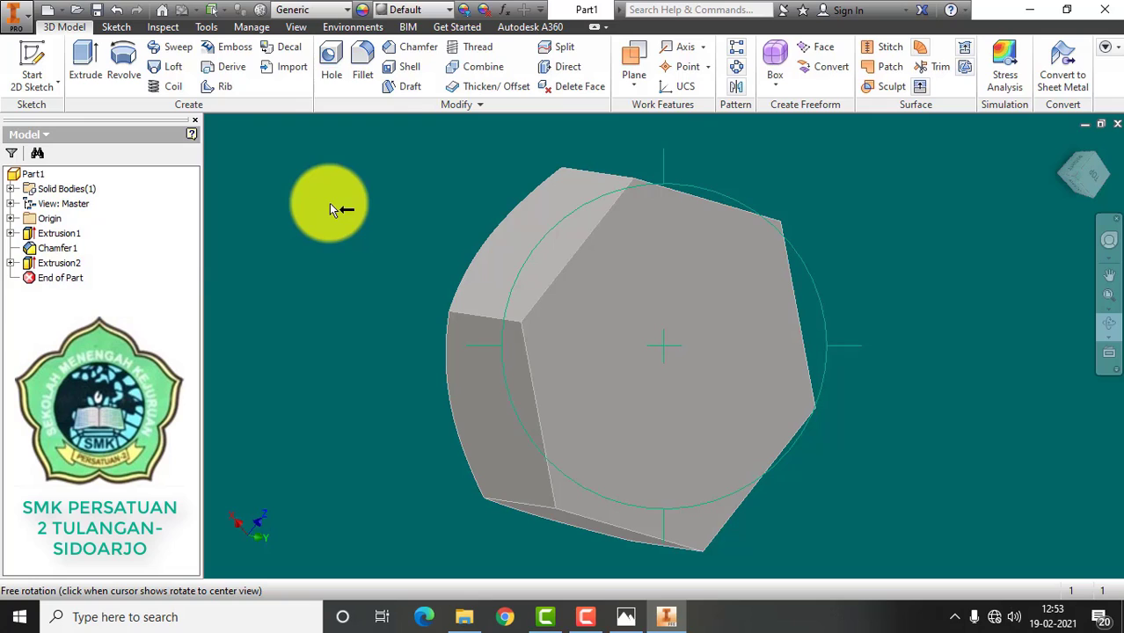
{"action": "key", "text": "Escape"}
{"action": "left_click", "coordinate": [626, 306]}
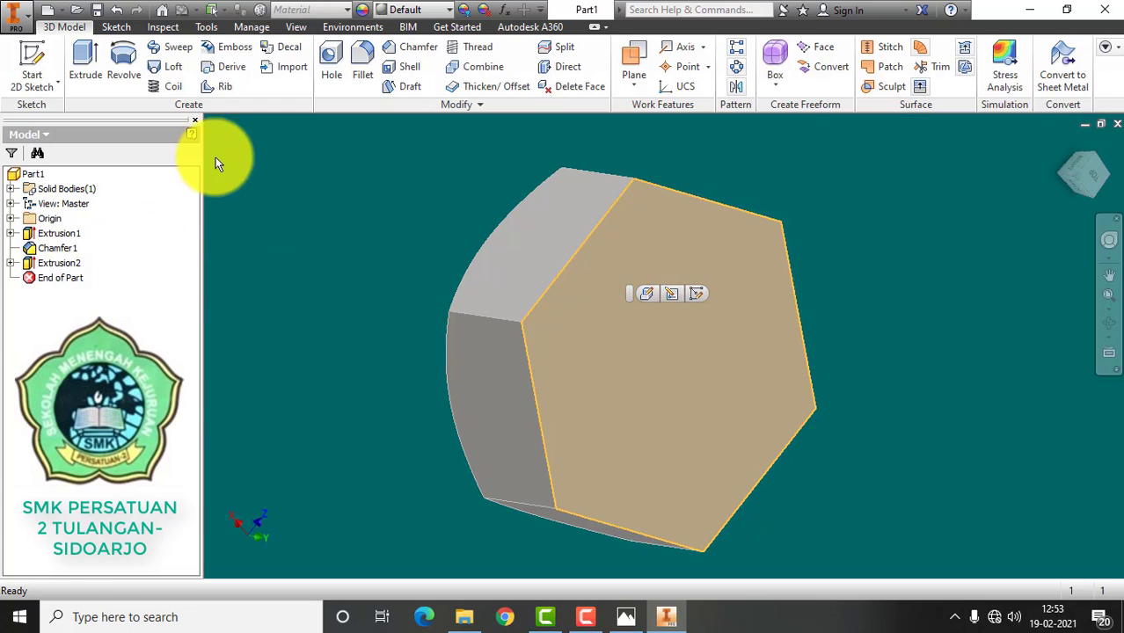
{"action": "left_click", "coordinate": [32, 58]}
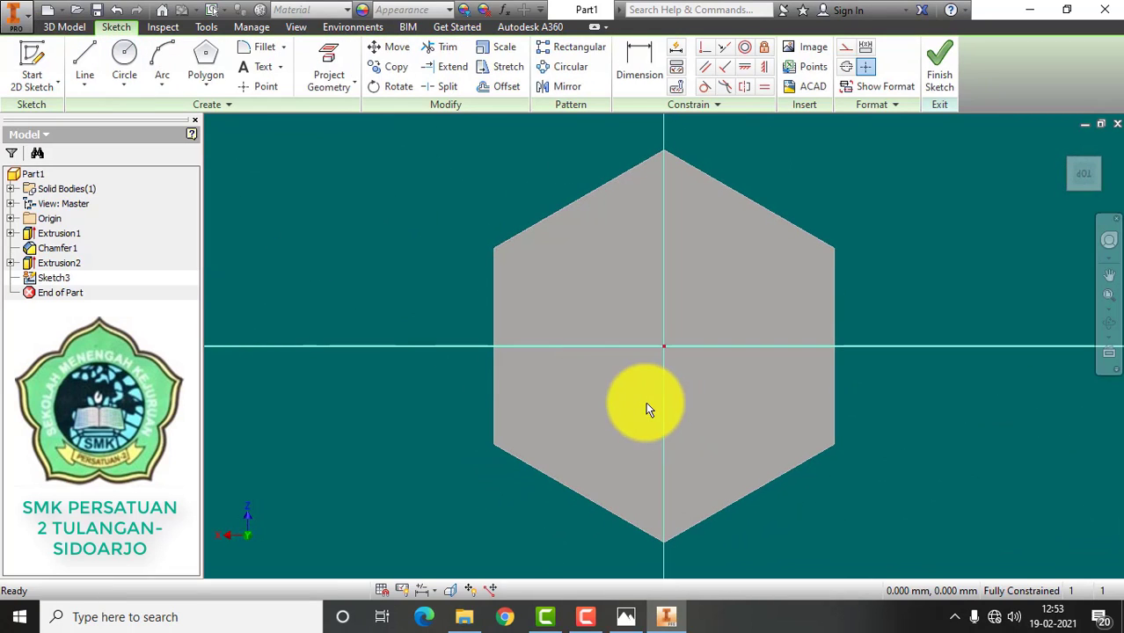
Draw a circle 20 mm in diameter and an outer one about 31 mm in diameter, both centred on the origin
{"action": "left_click", "coordinate": [124, 57]}
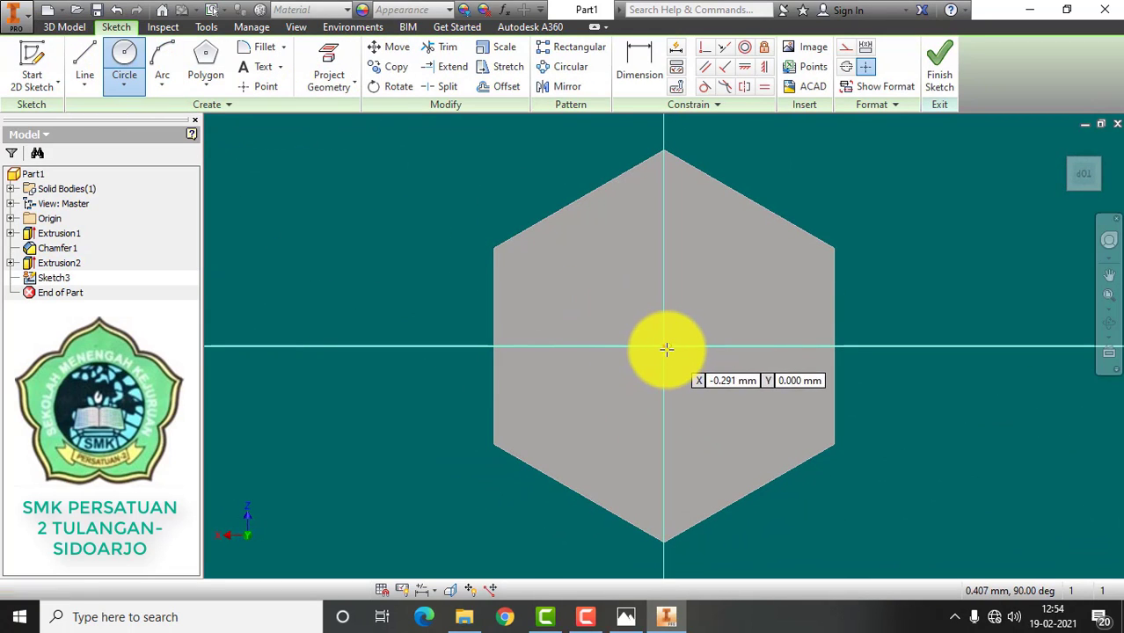
{"action": "left_click", "coordinate": [663, 345]}
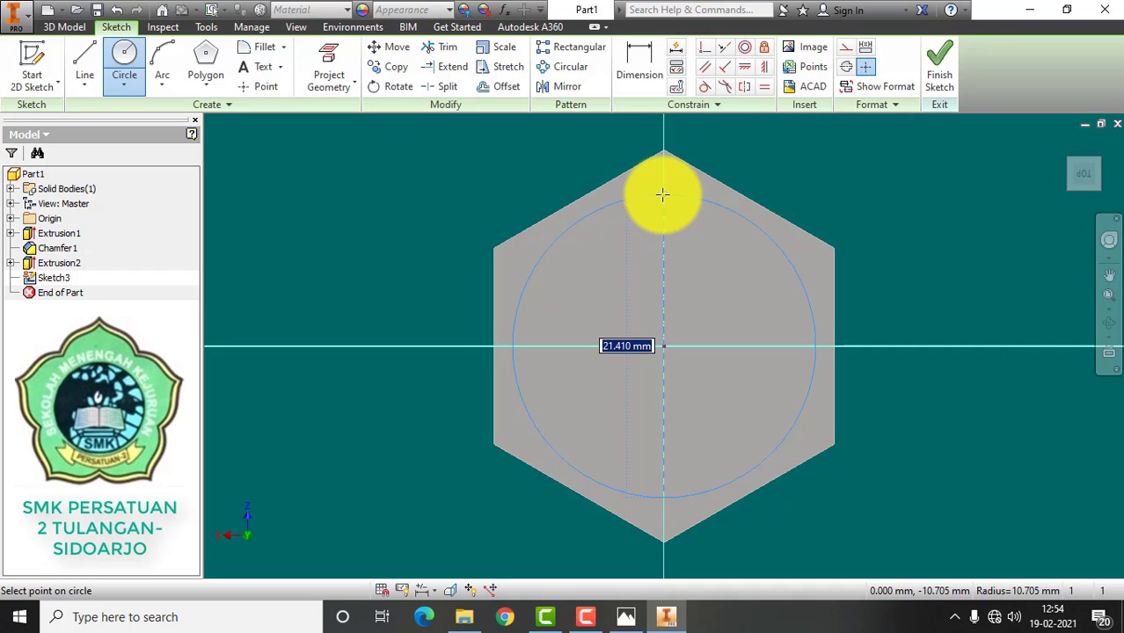
{"action": "type", "text": "20"}
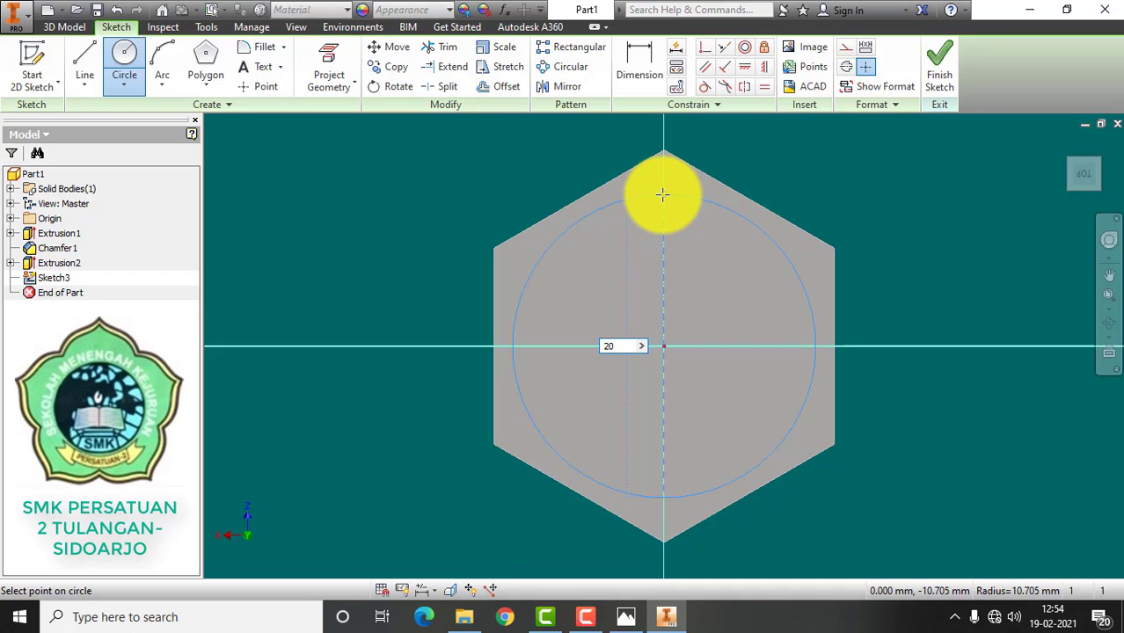
{"action": "key", "text": "Return"}
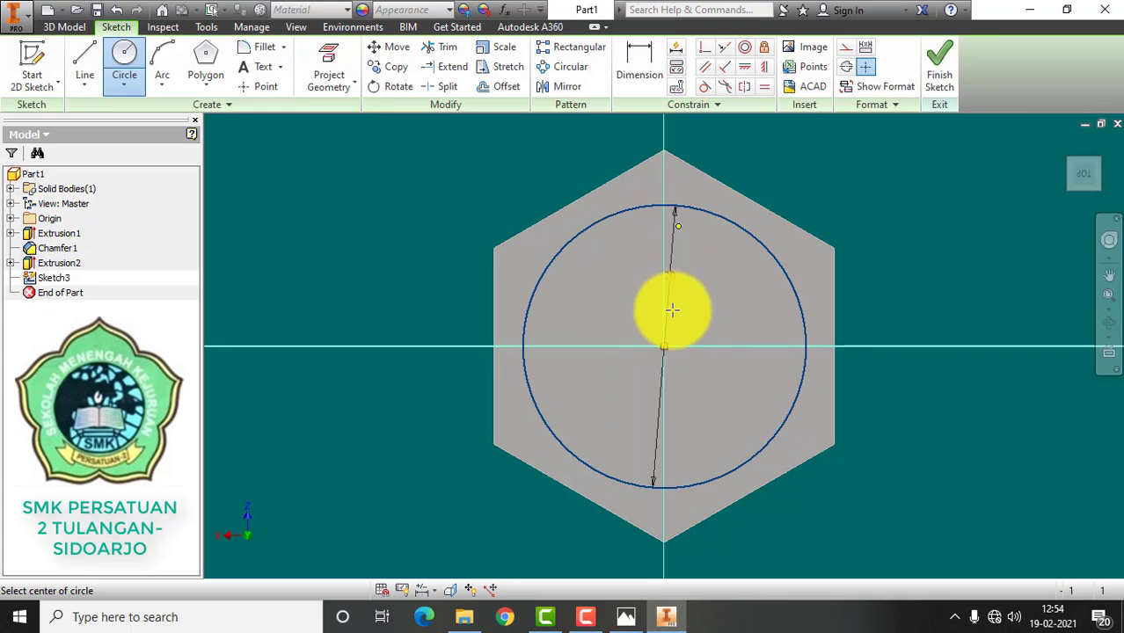
{"action": "left_click", "coordinate": [664, 346]}
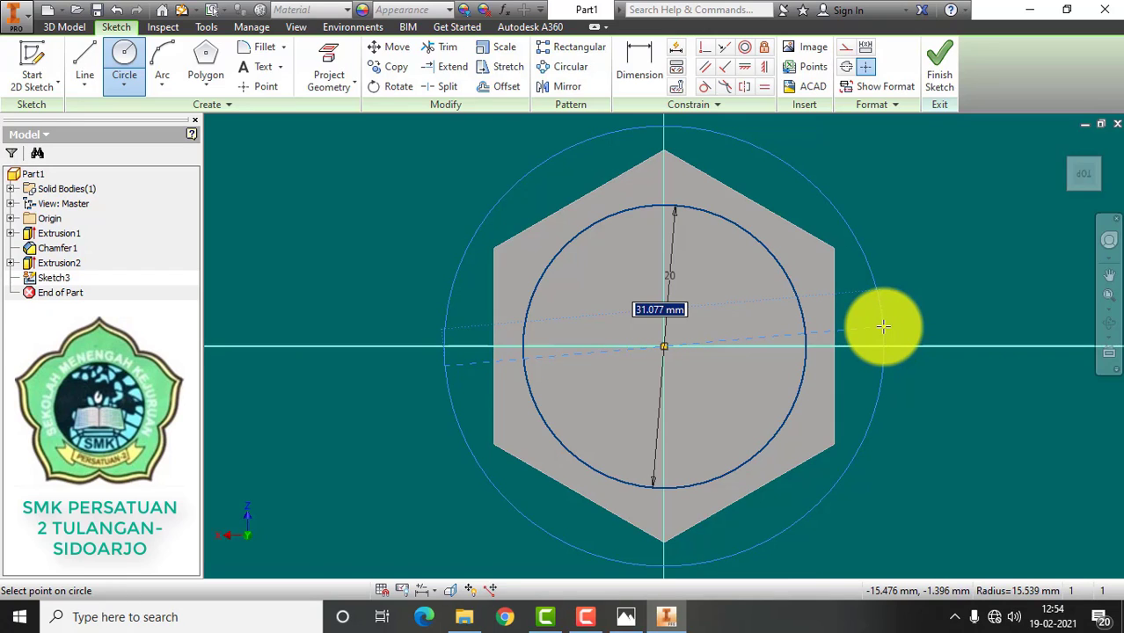
{"action": "left_click", "coordinate": [883, 326]}
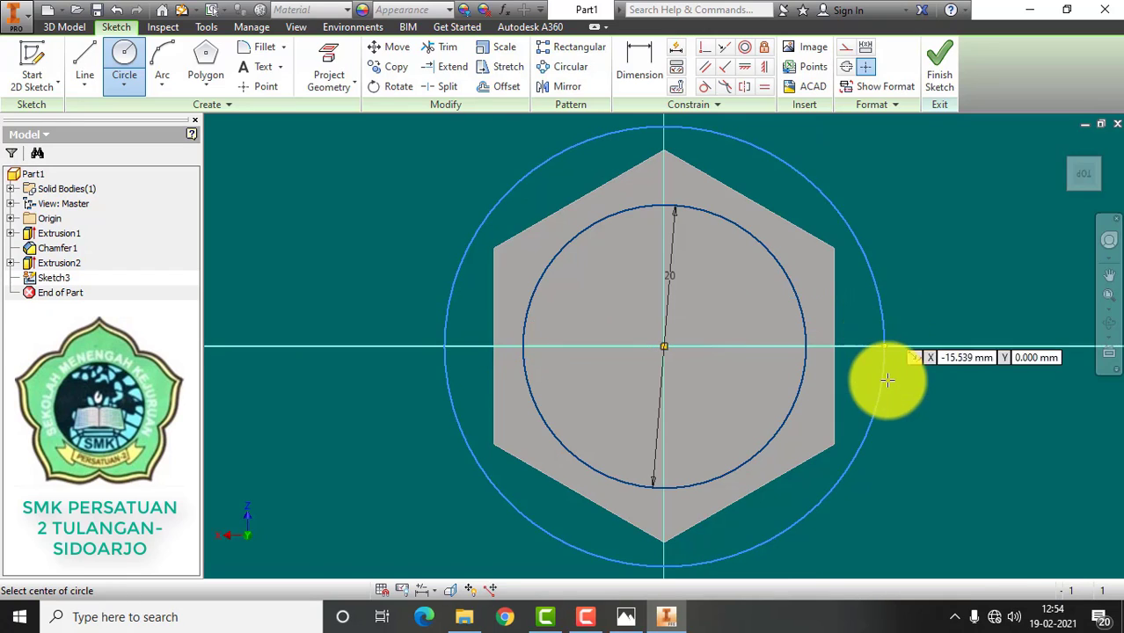
Cut away the area between the 20 mm circle and the outer circle with a 0.5 mm Extrude in Direction 2
{"action": "left_click", "coordinate": [67, 28]}
{"action": "left_click", "coordinate": [86, 63]}
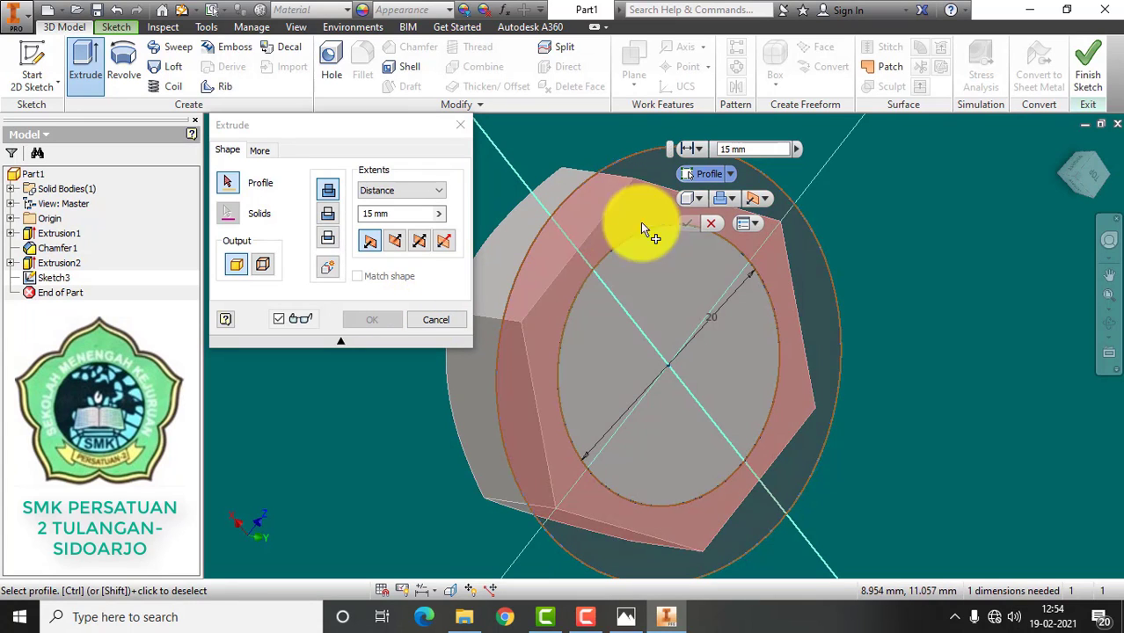
{"action": "left_click", "coordinate": [621, 233]}
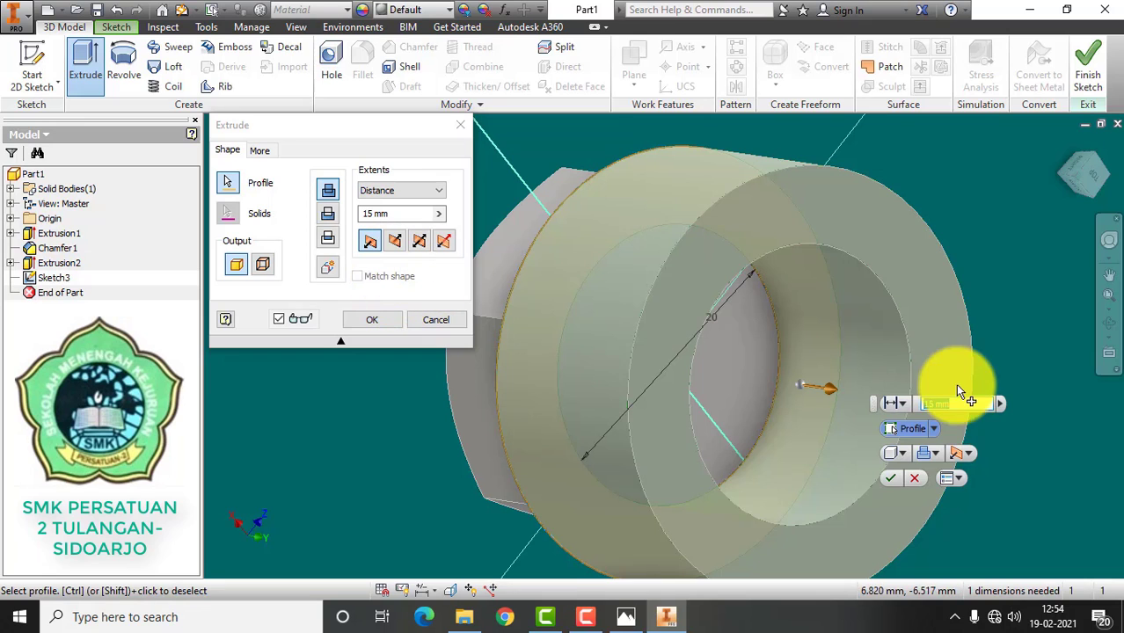
{"action": "left_click", "coordinate": [971, 454]}
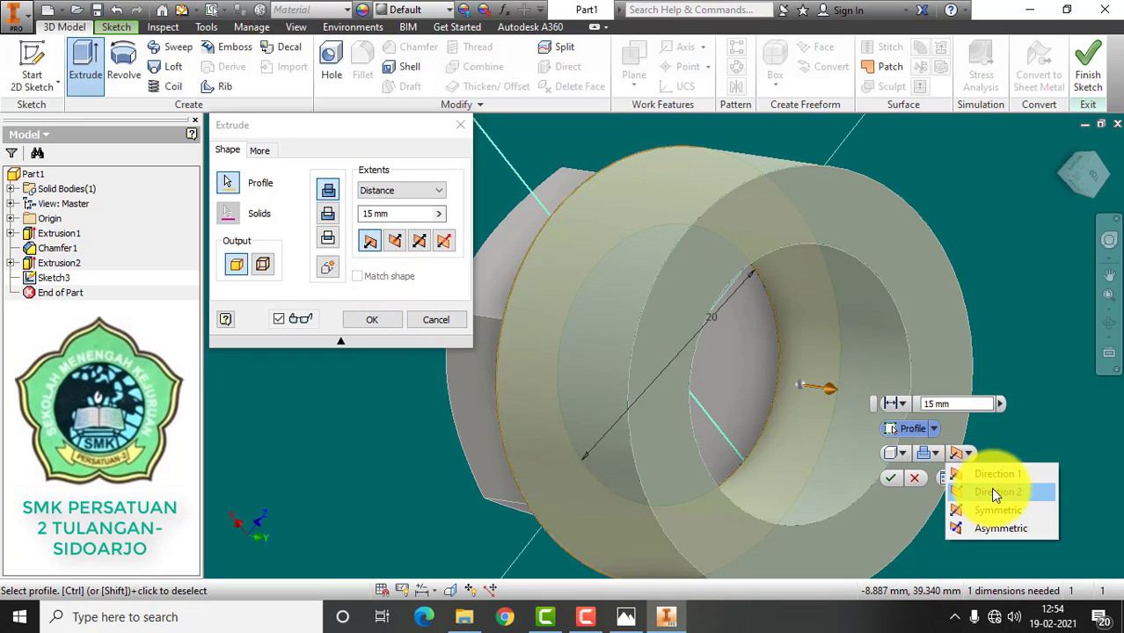
{"action": "left_click", "coordinate": [994, 492]}
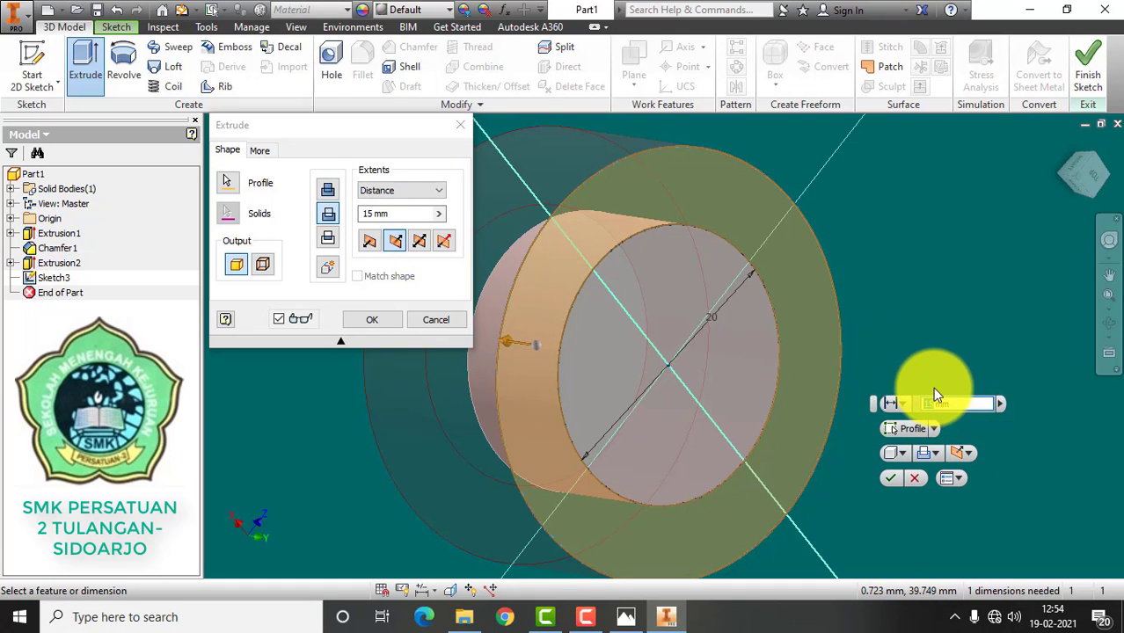
{"action": "type", "text": "0.5"}
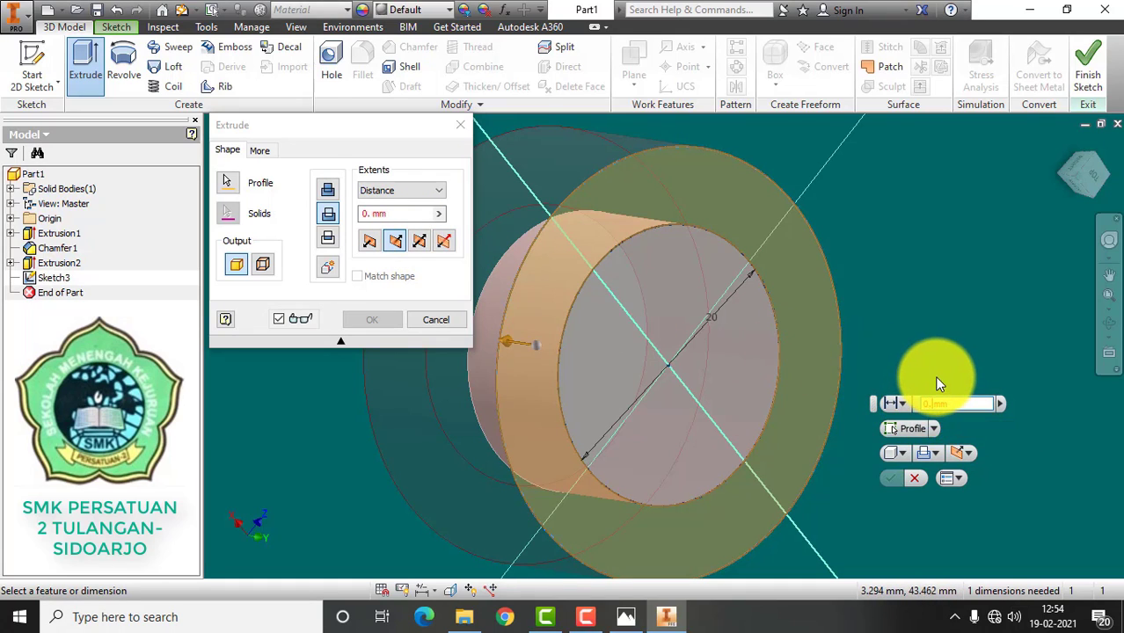
{"action": "left_click", "coordinate": [898, 478]}
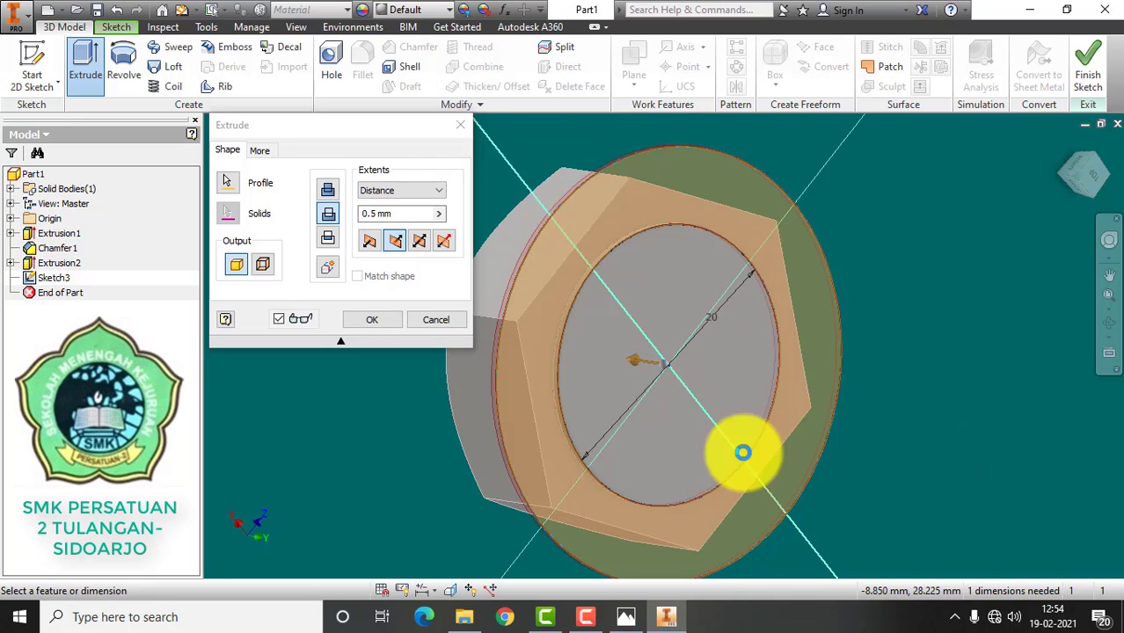
Start a sketch on the raised circular face on the underside of the head
{"action": "left_click", "coordinate": [1110, 327]}
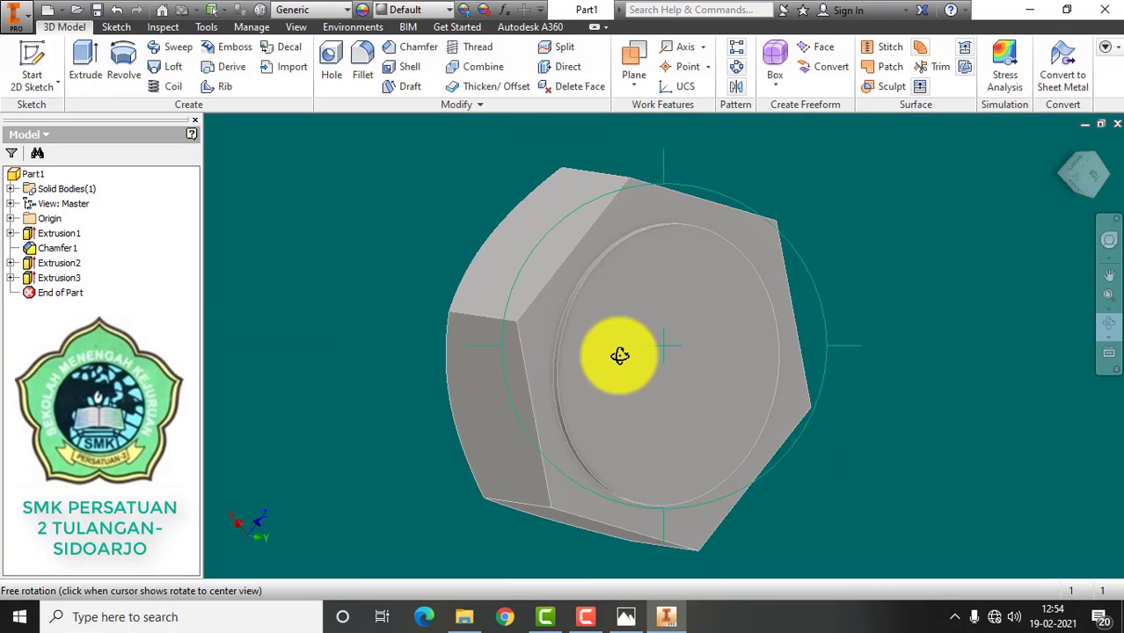
{"action": "left_click_drag", "start_coordinate": [642, 347], "coordinate": [711, 331]}
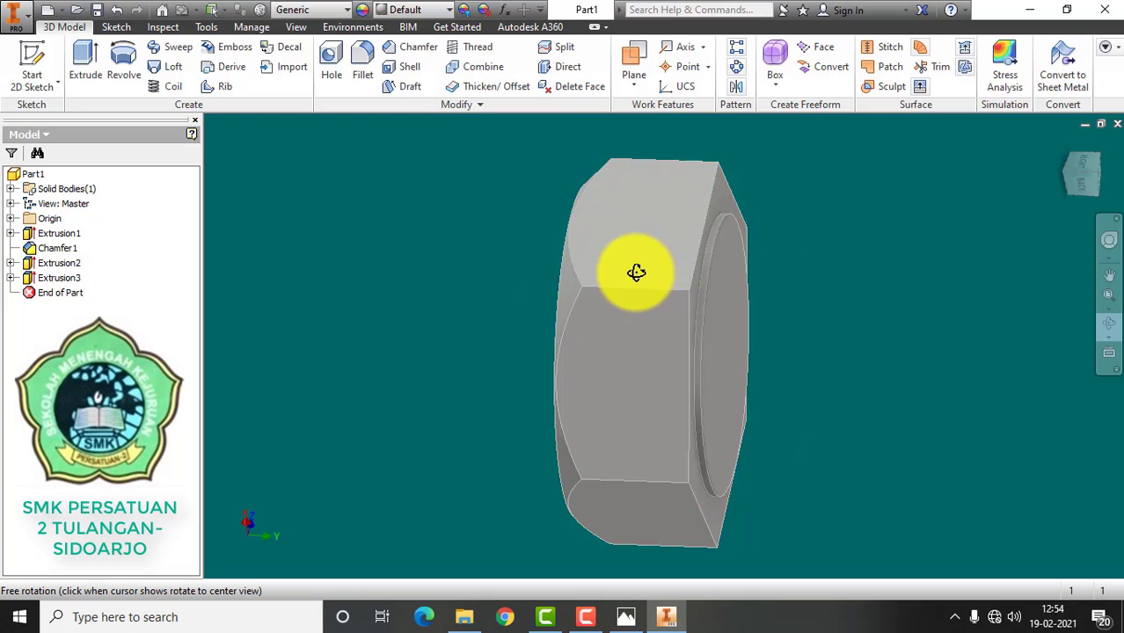
{"action": "left_click_drag", "start_coordinate": [637, 271], "coordinate": [459, 344]}
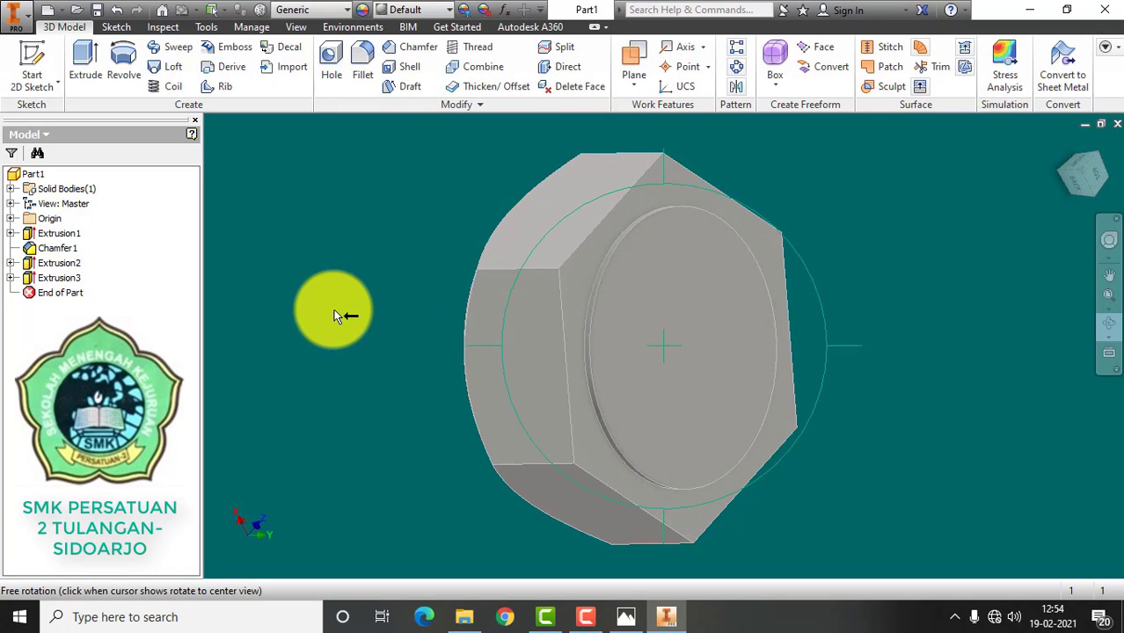
{"action": "key", "text": "Escape"}
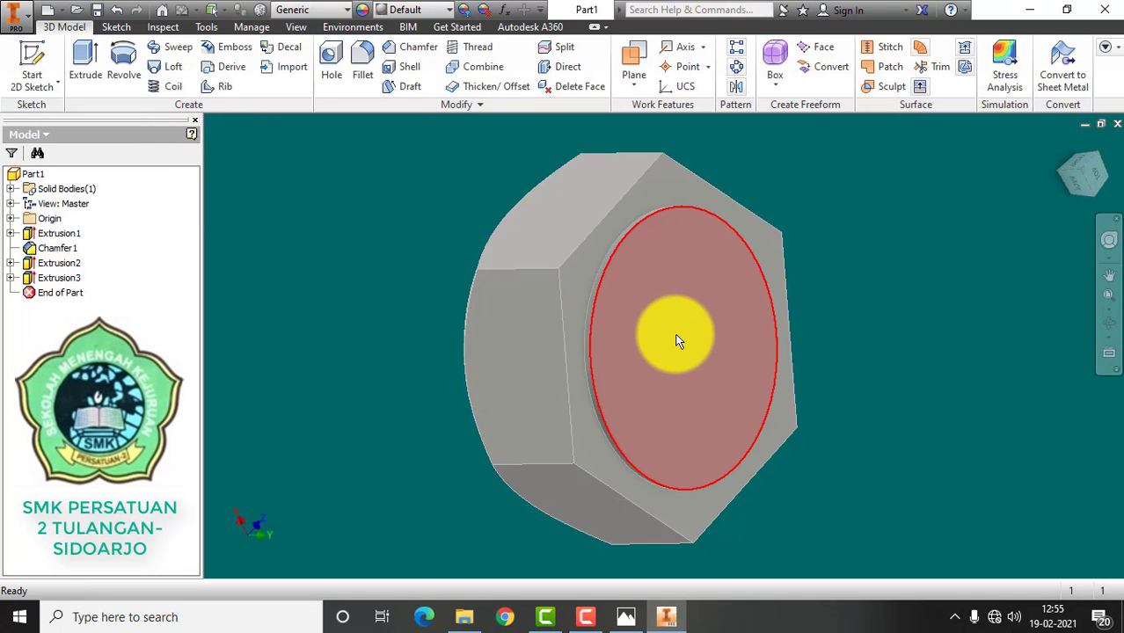
{"action": "left_click", "coordinate": [677, 340]}
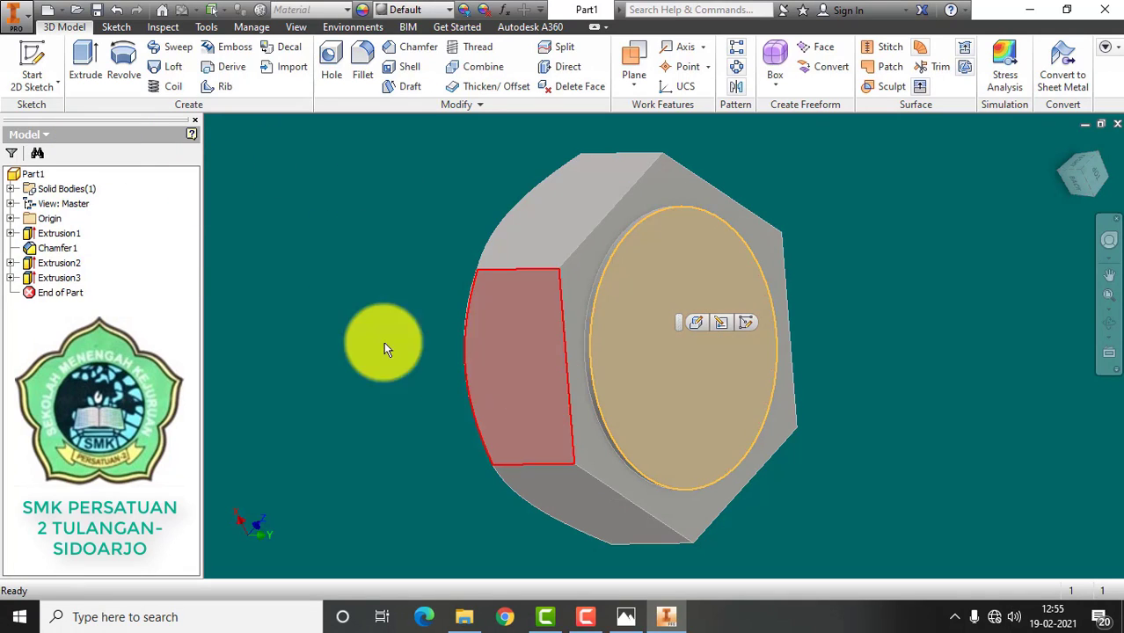
{"action": "left_click", "coordinate": [35, 60]}
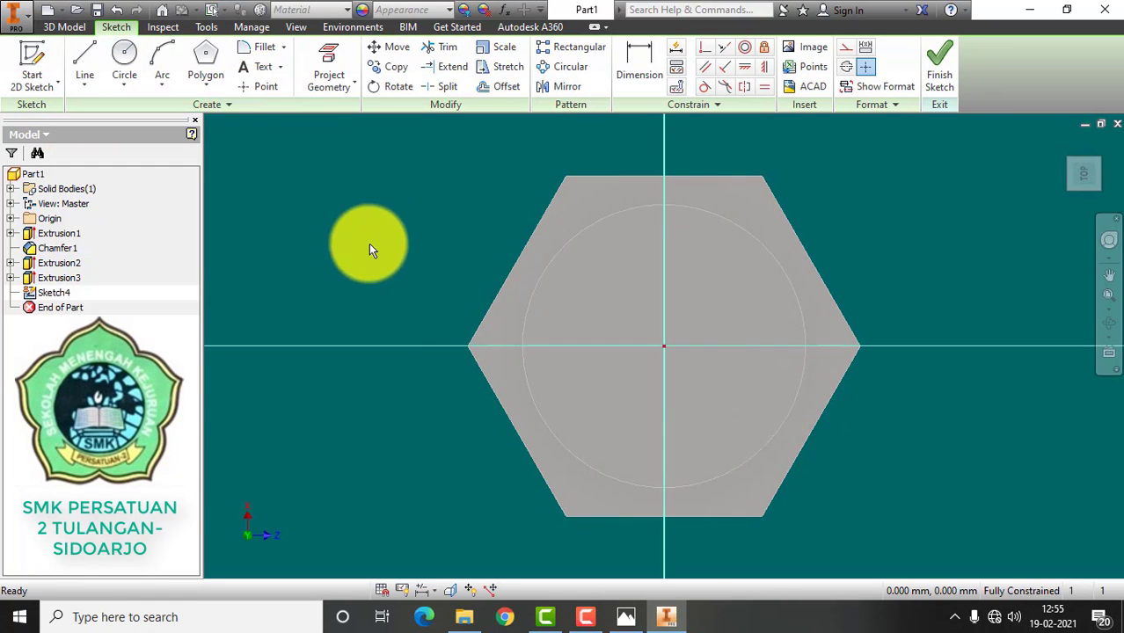
Consult the bolt size table and draw a circle 16 mm in diameter centred on the origin
{"action": "left_click", "coordinate": [630, 619]}
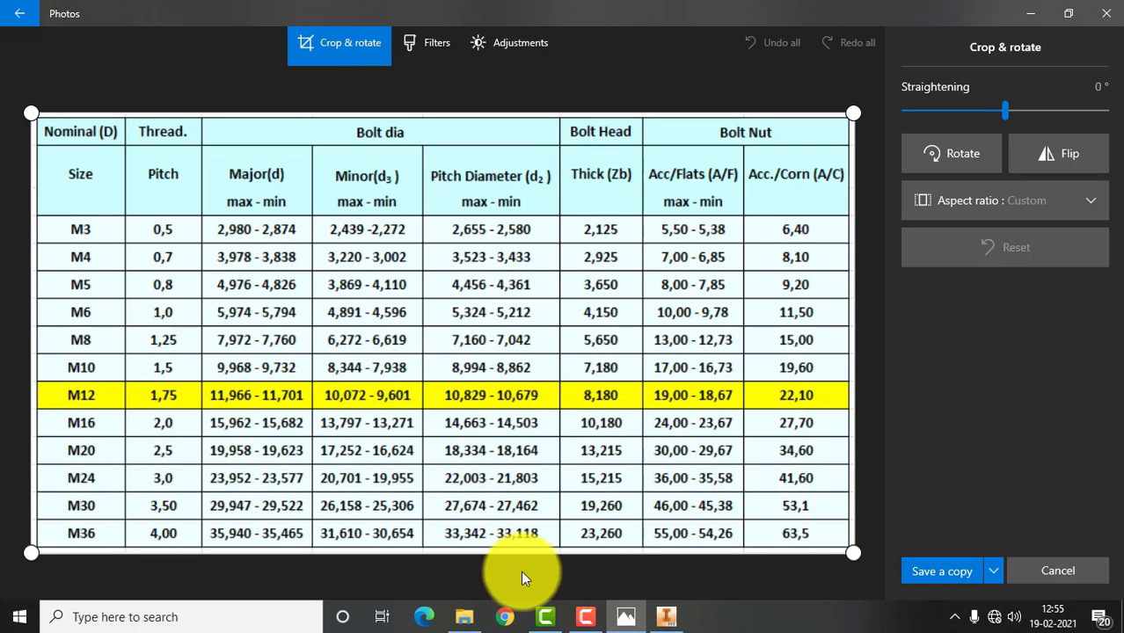
{"action": "left_click", "coordinate": [662, 612]}
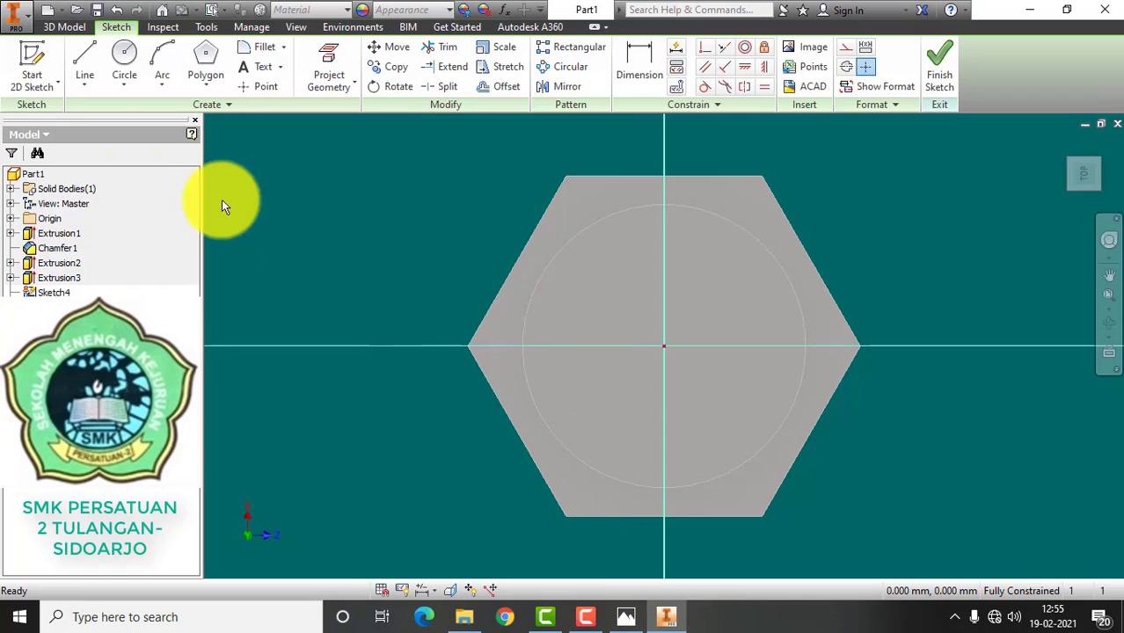
{"action": "left_click", "coordinate": [122, 54]}
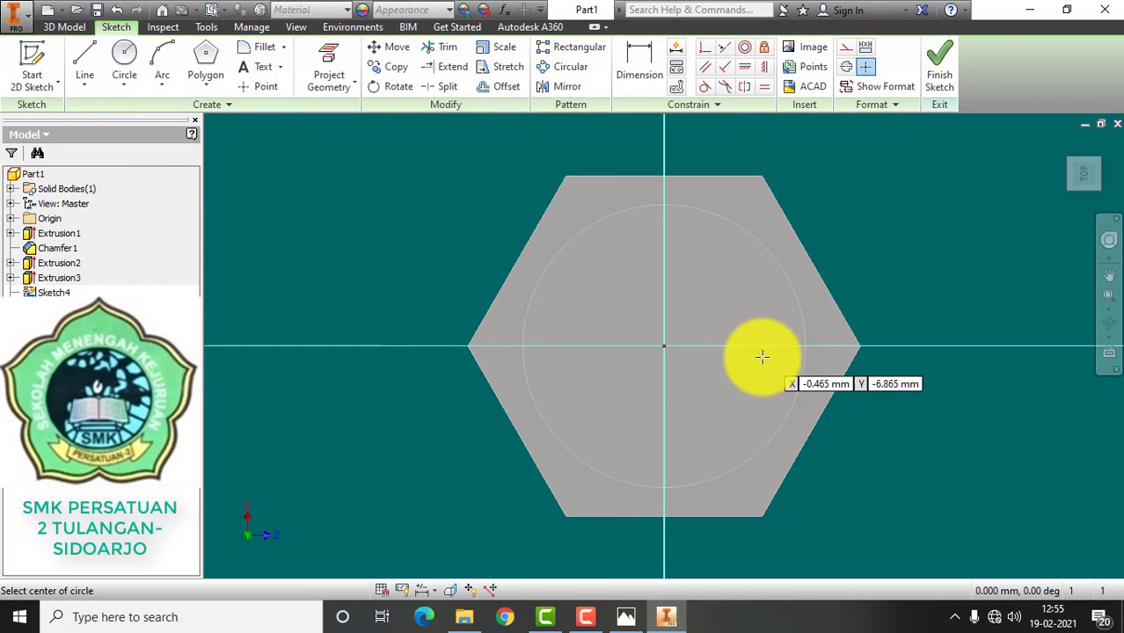
{"action": "left_click", "coordinate": [664, 348]}
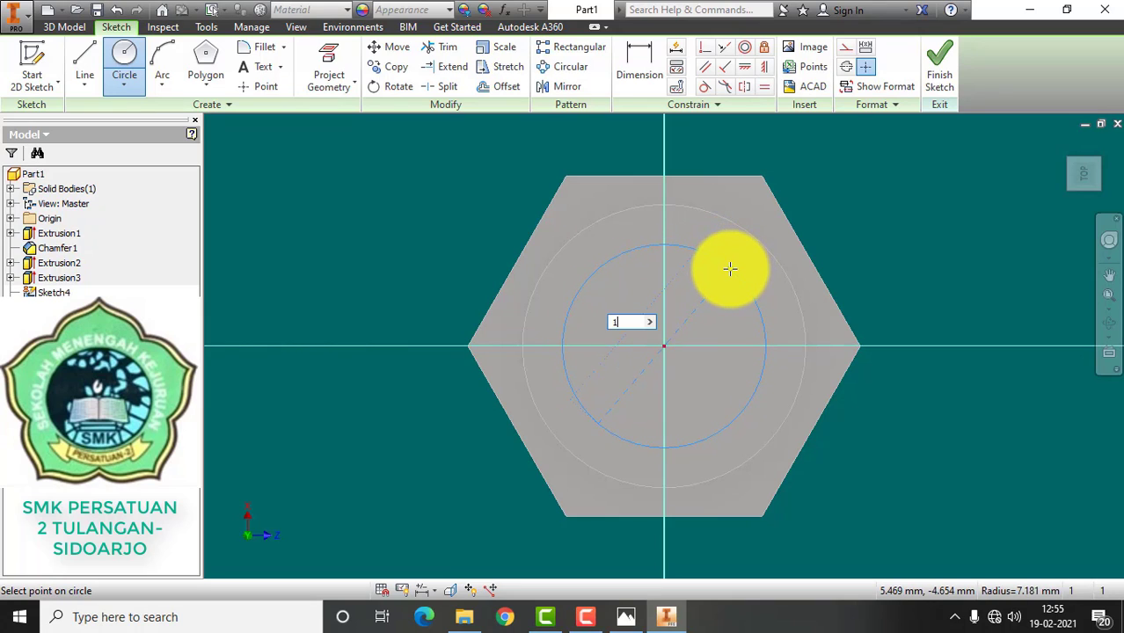
{"action": "type", "text": "16"}
{"action": "key", "text": "Return"}
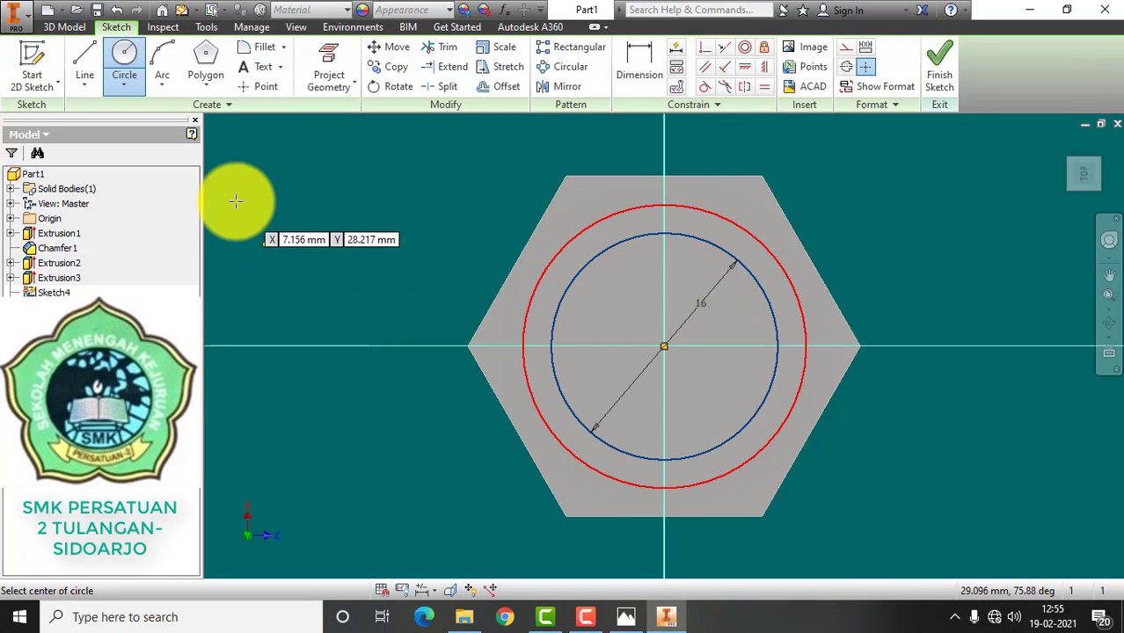
Extrude the 16 mm circle 65 mm outward from the head in Direction 1 to form the bolt shank
{"action": "left_click", "coordinate": [63, 27]}
{"action": "left_click", "coordinate": [83, 54]}
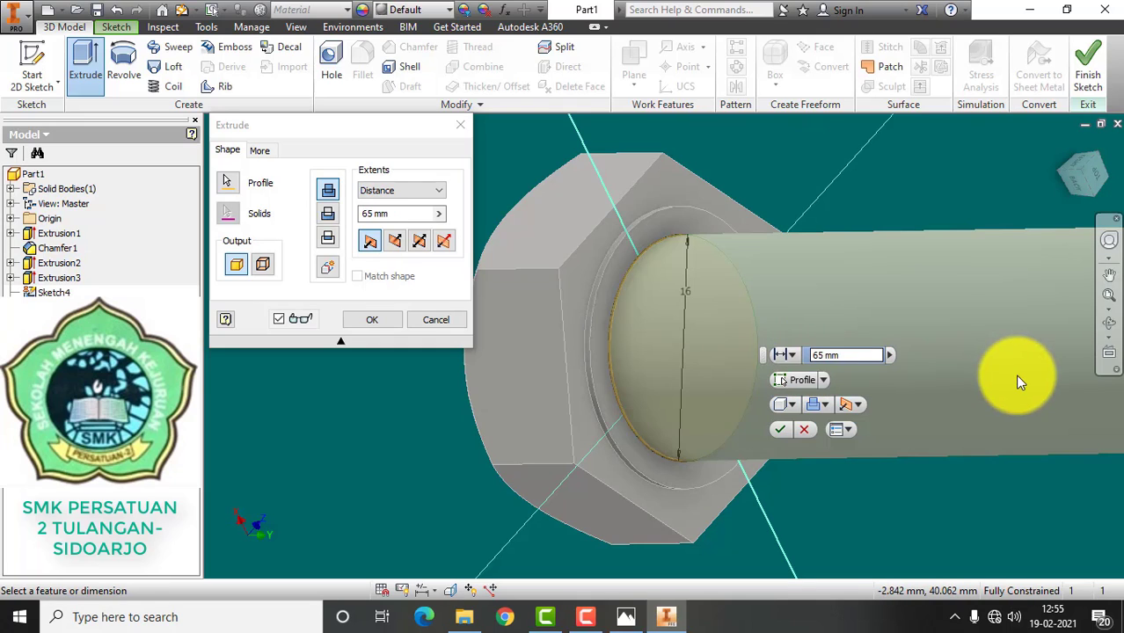
{"action": "left_click", "coordinate": [1107, 322]}
{"action": "left_click_drag", "start_coordinate": [512, 384], "coordinate": [547, 327]}
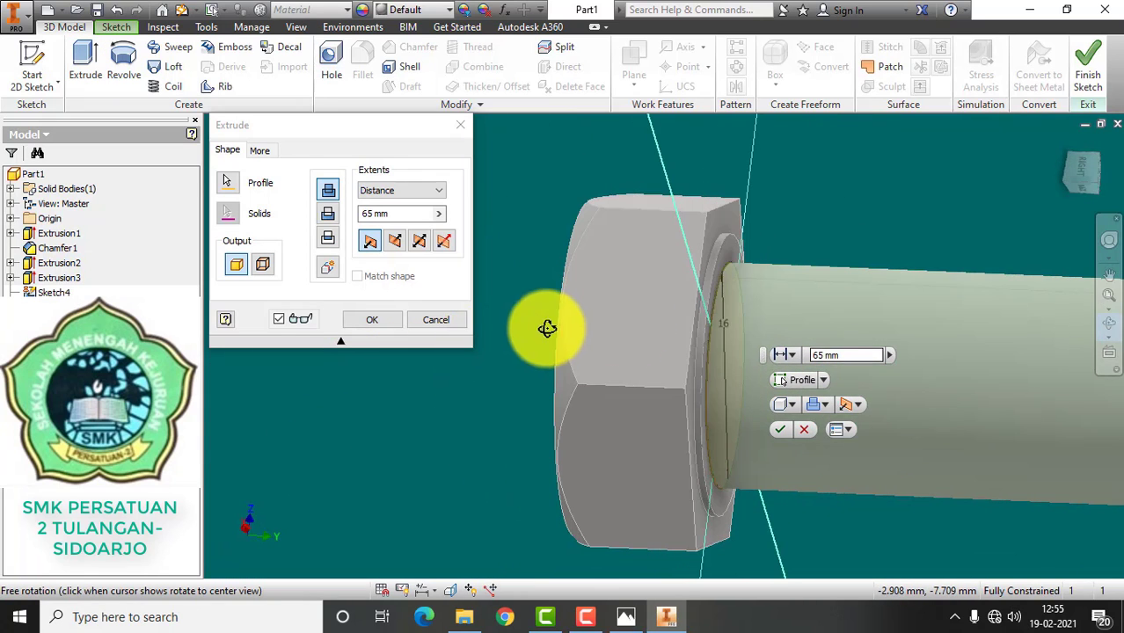
{"action": "left_click", "coordinate": [1109, 276]}
{"action": "left_click_drag", "start_coordinate": [776, 281], "coordinate": [602, 334]}
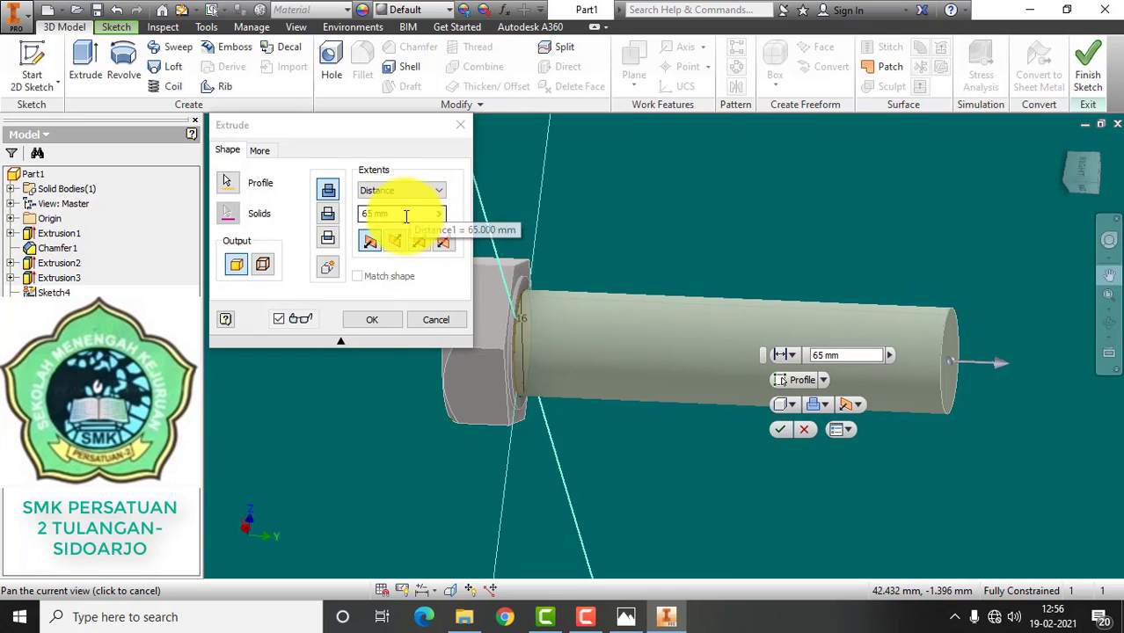
{"action": "left_click", "coordinate": [780, 429]}
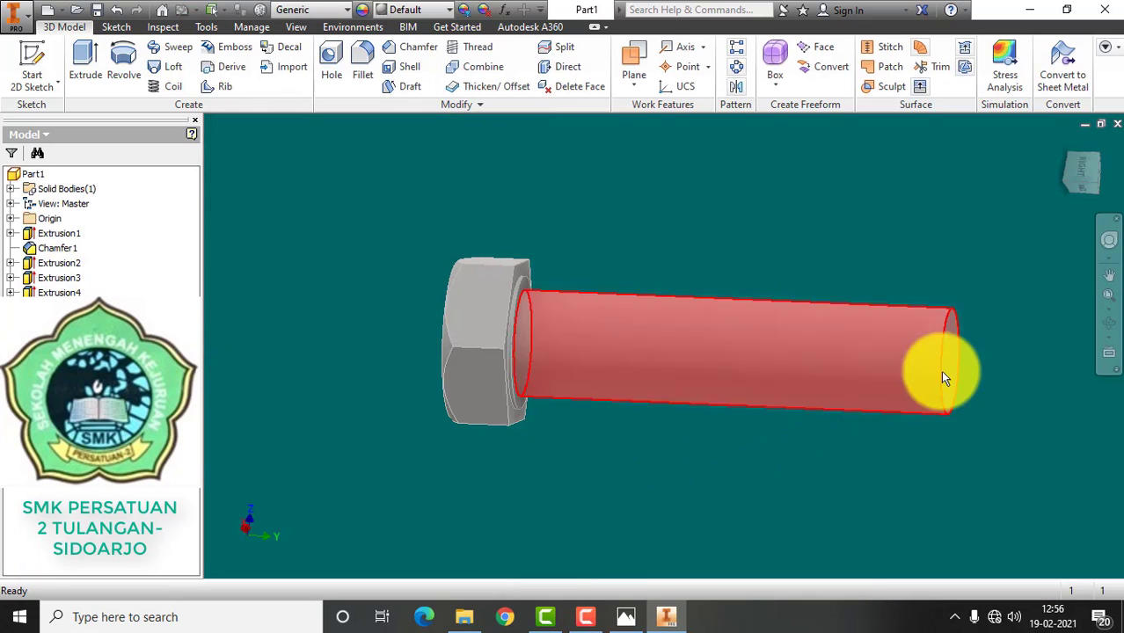
Chamfer the circular edge at the free end of the shank with a 1 mm distance
{"action": "left_click", "coordinate": [1110, 324]}
{"action": "key", "text": "Escape"}
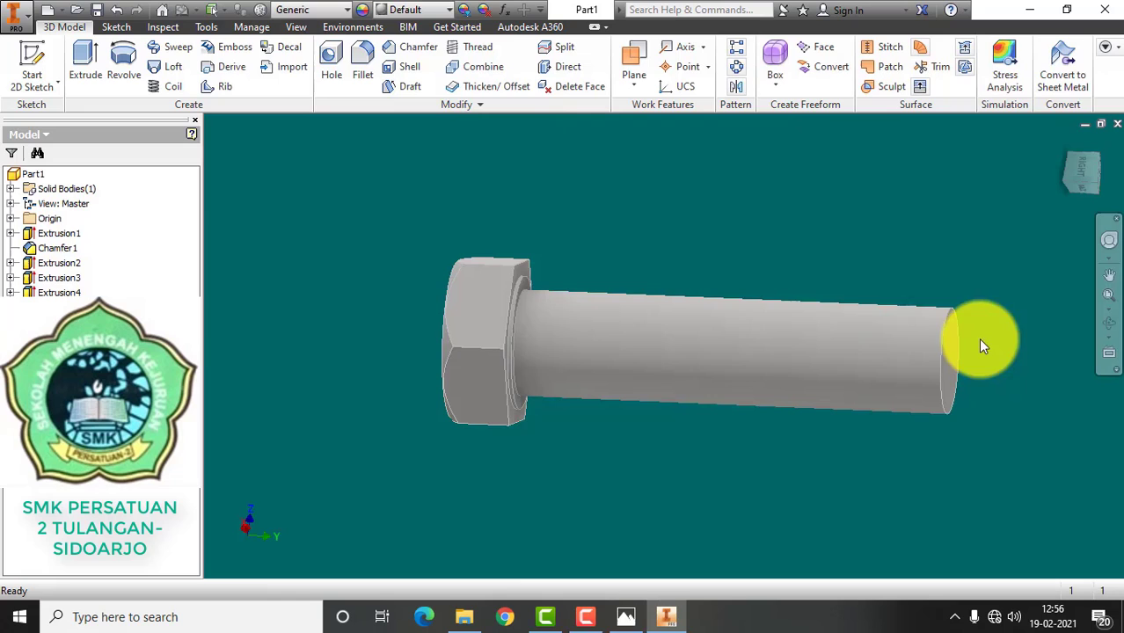
{"action": "left_click", "coordinate": [1109, 325]}
{"action": "key", "text": "Escape"}
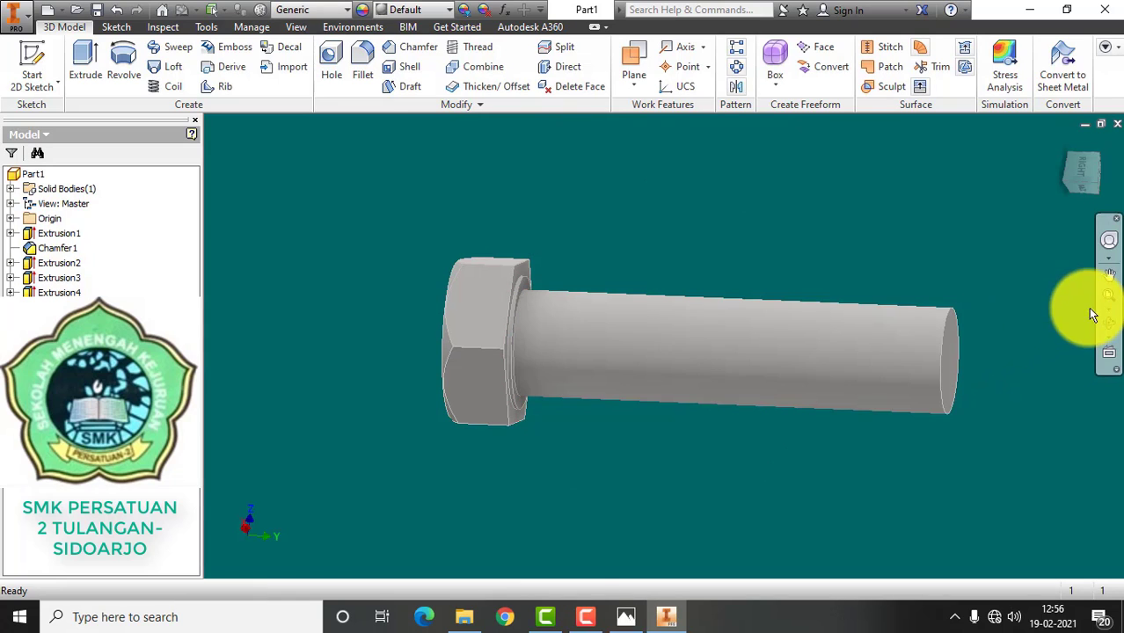
{"action": "left_click", "coordinate": [1108, 324]}
{"action": "left_click_drag", "start_coordinate": [798, 275], "coordinate": [365, 272]}
{"action": "key", "text": "Escape"}
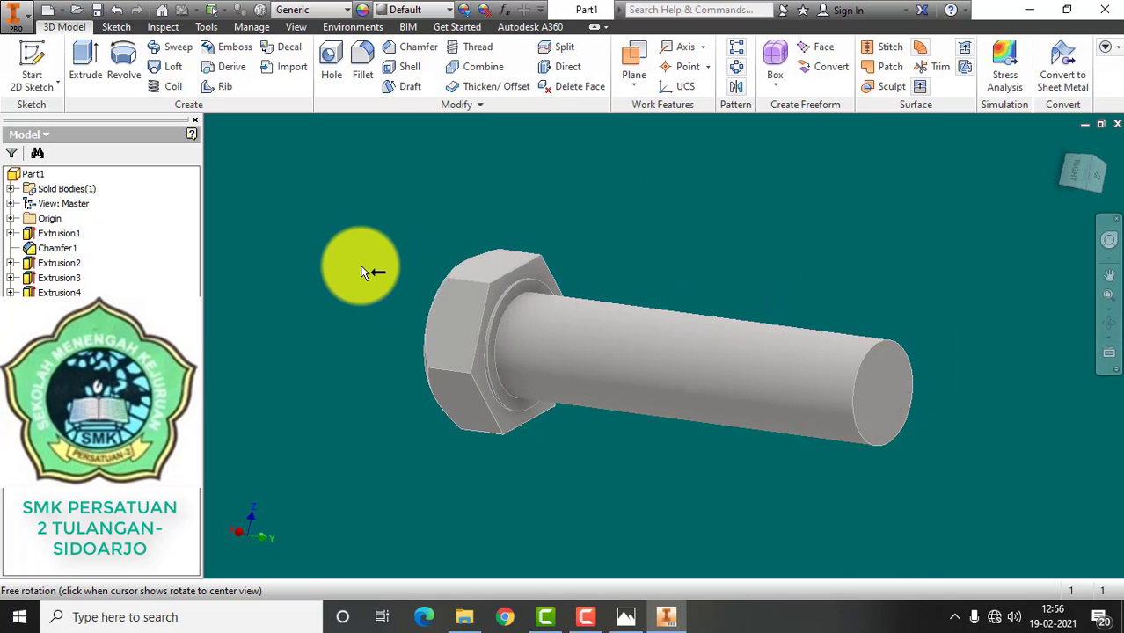
{"action": "left_click", "coordinate": [405, 49]}
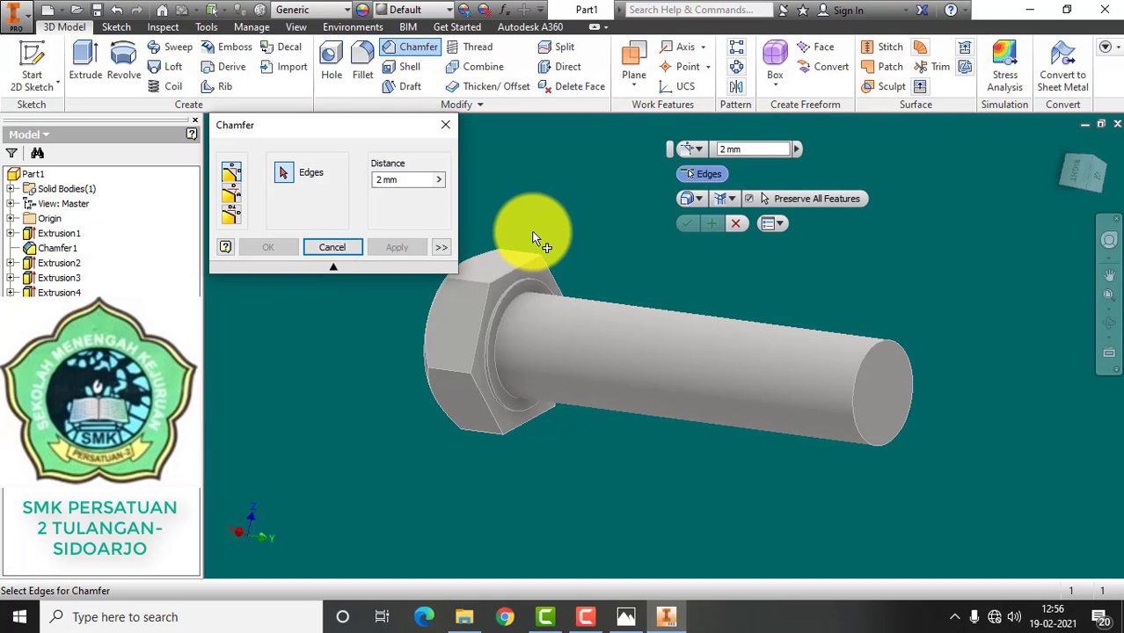
{"action": "left_click", "coordinate": [374, 180]}
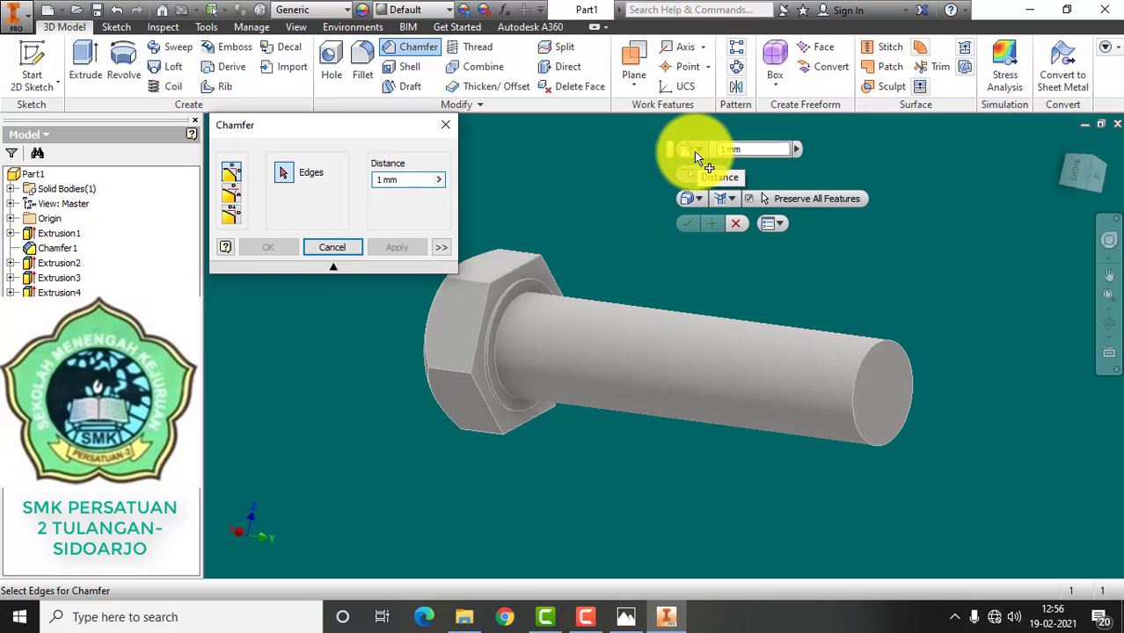
{"action": "left_click", "coordinate": [864, 363]}
{"action": "left_click", "coordinate": [652, 425]}
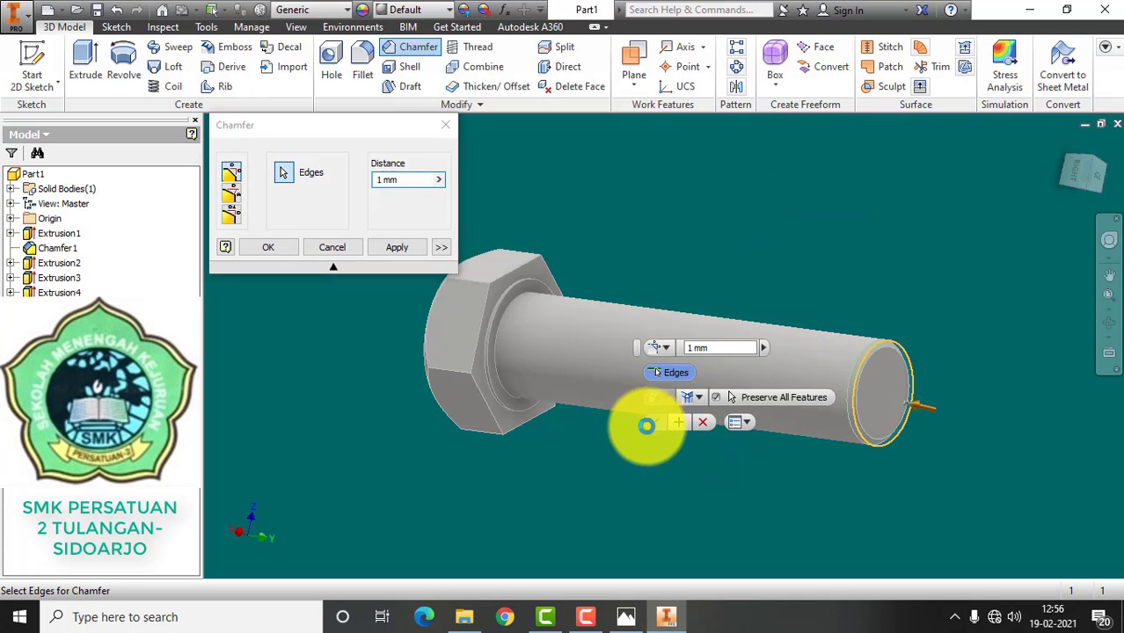
Fillet the circular edge where the shank meets the raised face under the head with a 0.6 mm radius
{"action": "scroll", "coordinate": [875, 366], "scroll_direction": "down", "scroll_amount": 5}
{"action": "scroll", "coordinate": [873, 362], "scroll_direction": "up", "scroll_amount": 8}
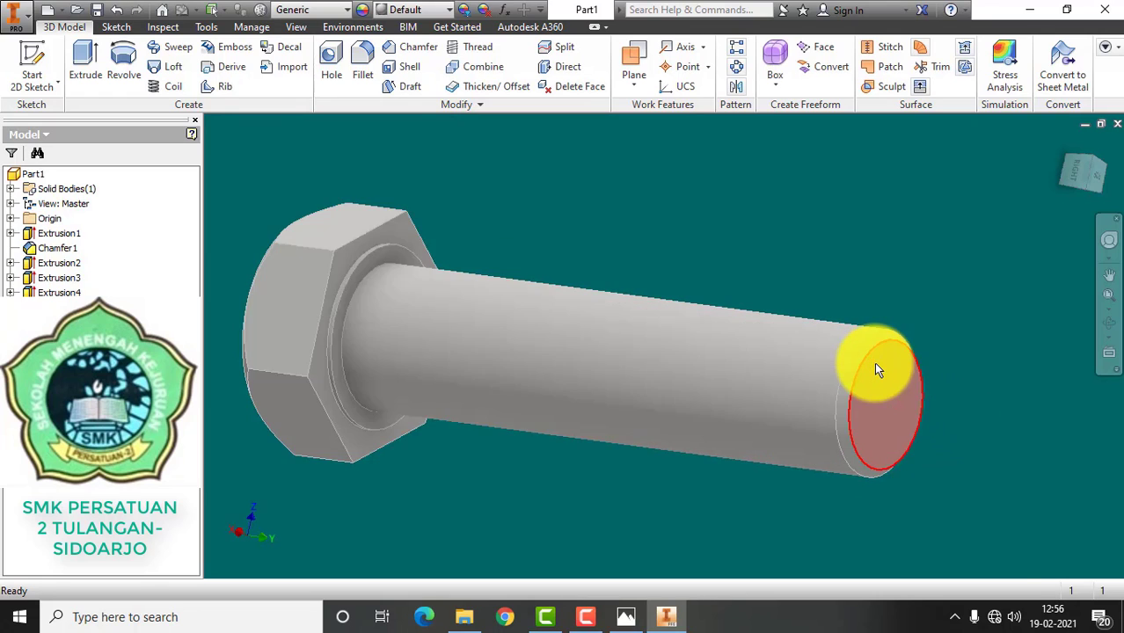
{"action": "scroll", "coordinate": [831, 362], "scroll_direction": "down", "scroll_amount": 8}
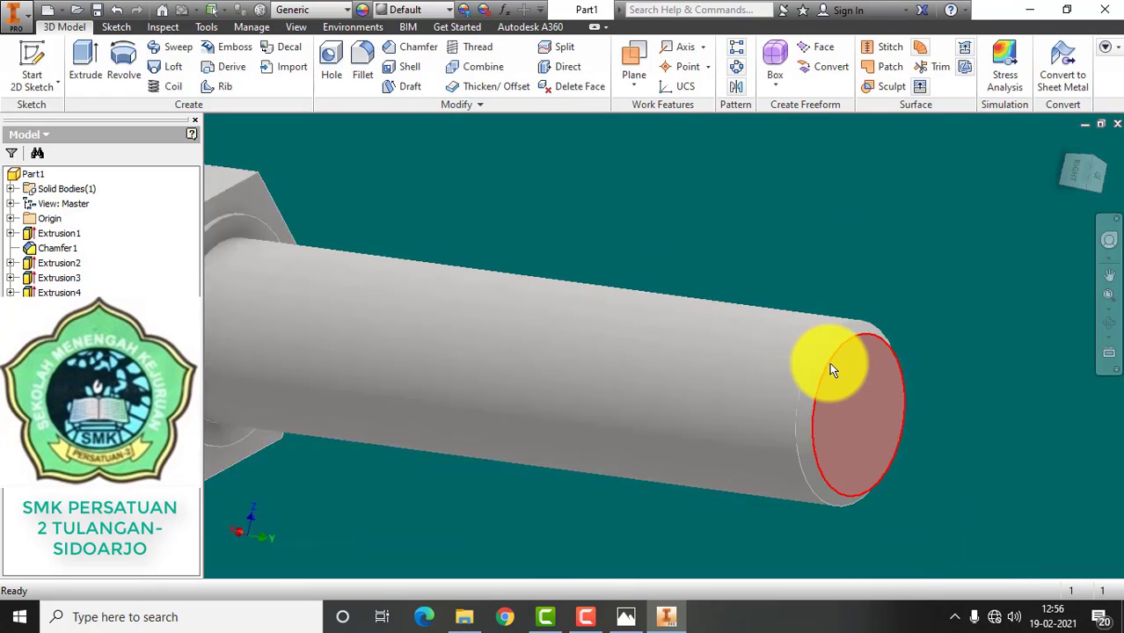
{"action": "scroll", "coordinate": [668, 353], "scroll_direction": "up", "scroll_amount": 3}
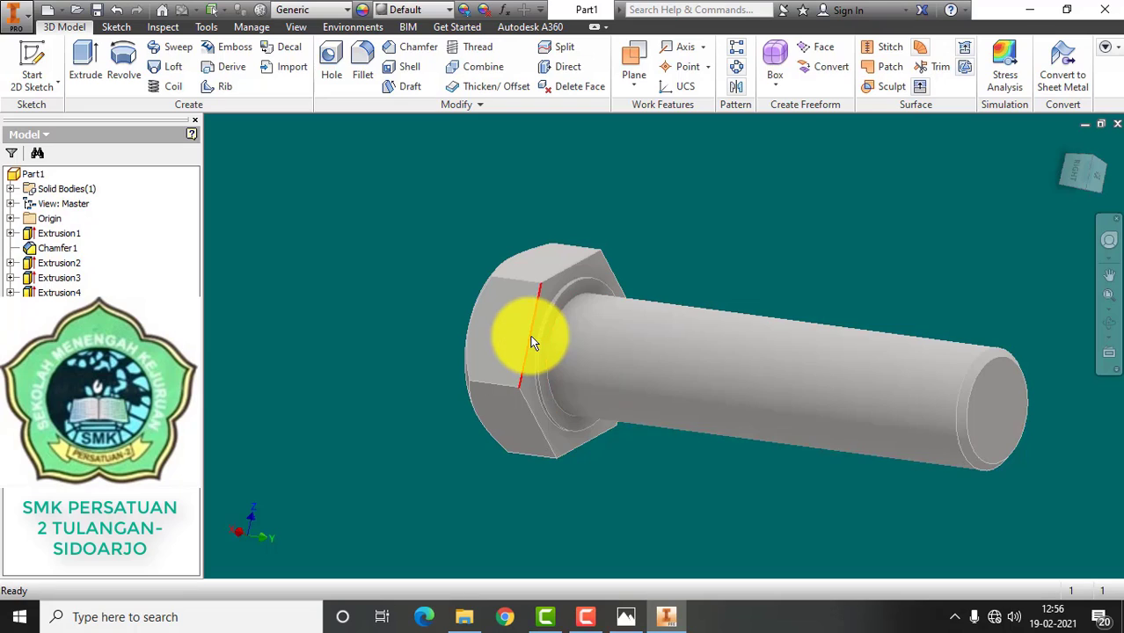
{"action": "scroll", "coordinate": [555, 343], "scroll_direction": "up", "scroll_amount": 3}
{"action": "scroll", "coordinate": [555, 343], "scroll_direction": "down", "scroll_amount": 2}
{"action": "scroll", "coordinate": [554, 343], "scroll_direction": "up", "scroll_amount": 2}
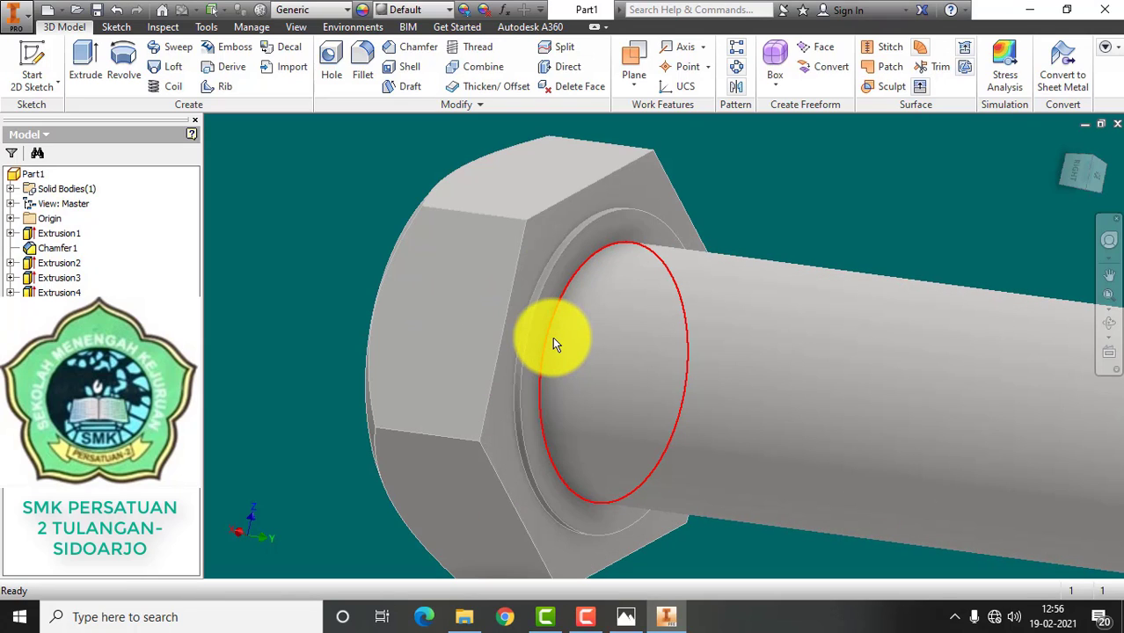
{"action": "scroll", "coordinate": [555, 343], "scroll_direction": "up", "scroll_amount": 2}
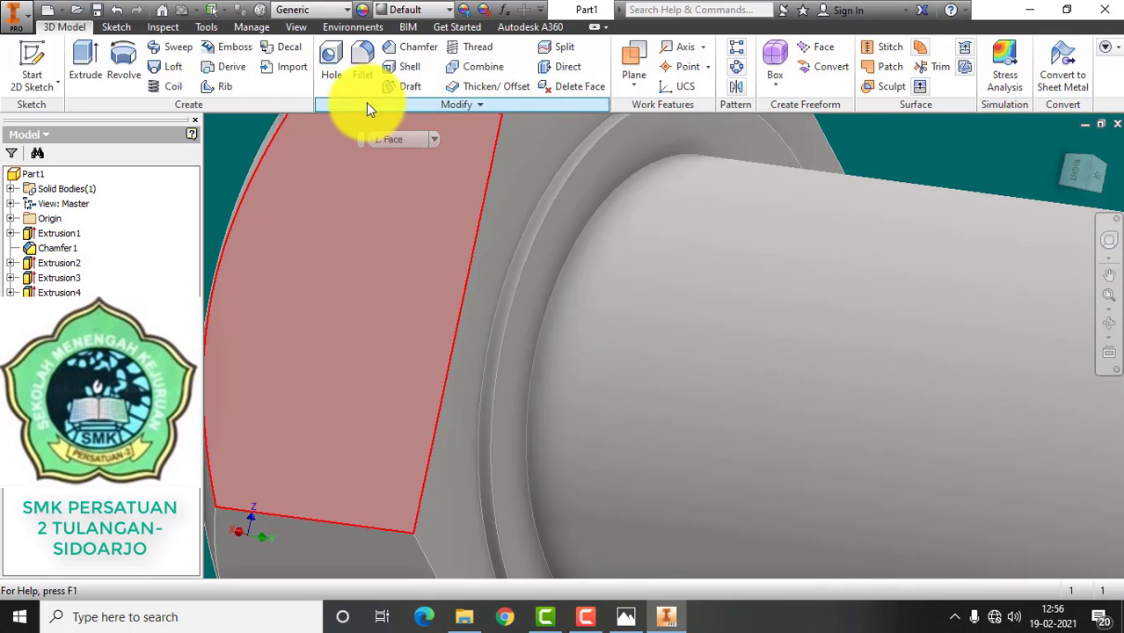
{"action": "left_click", "coordinate": [364, 55]}
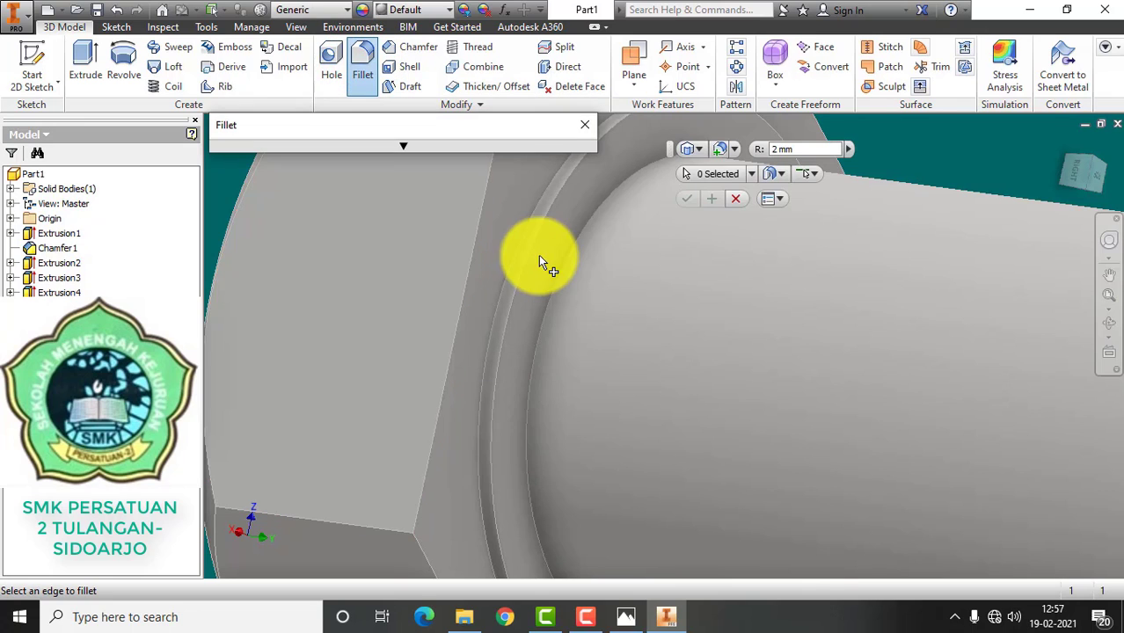
{"action": "left_click", "coordinate": [772, 151]}
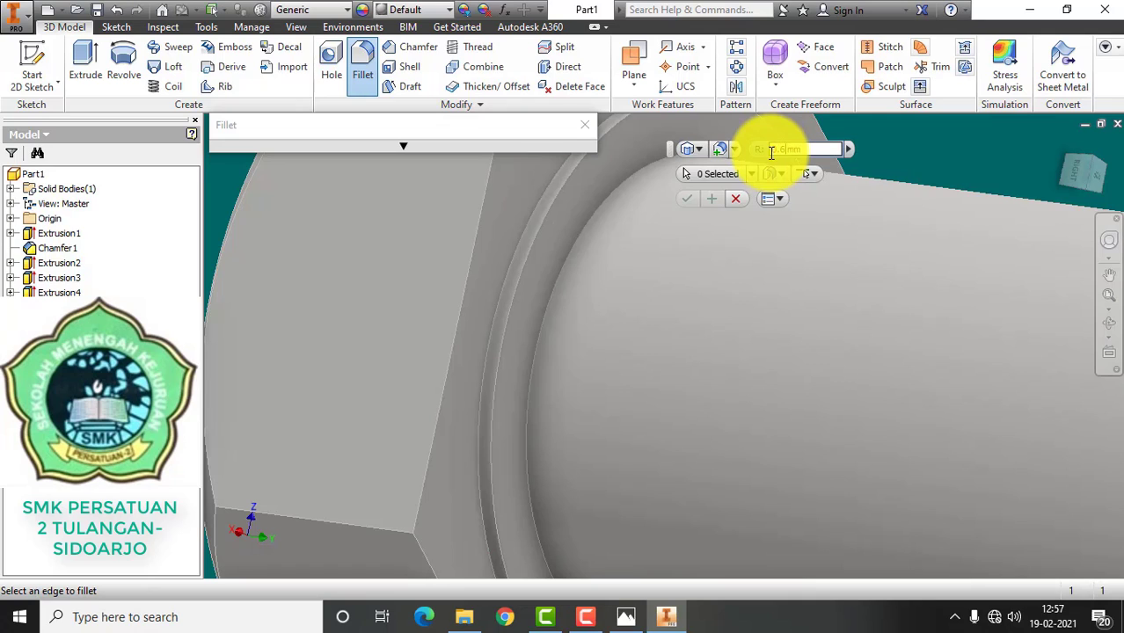
{"action": "left_click", "coordinate": [569, 260]}
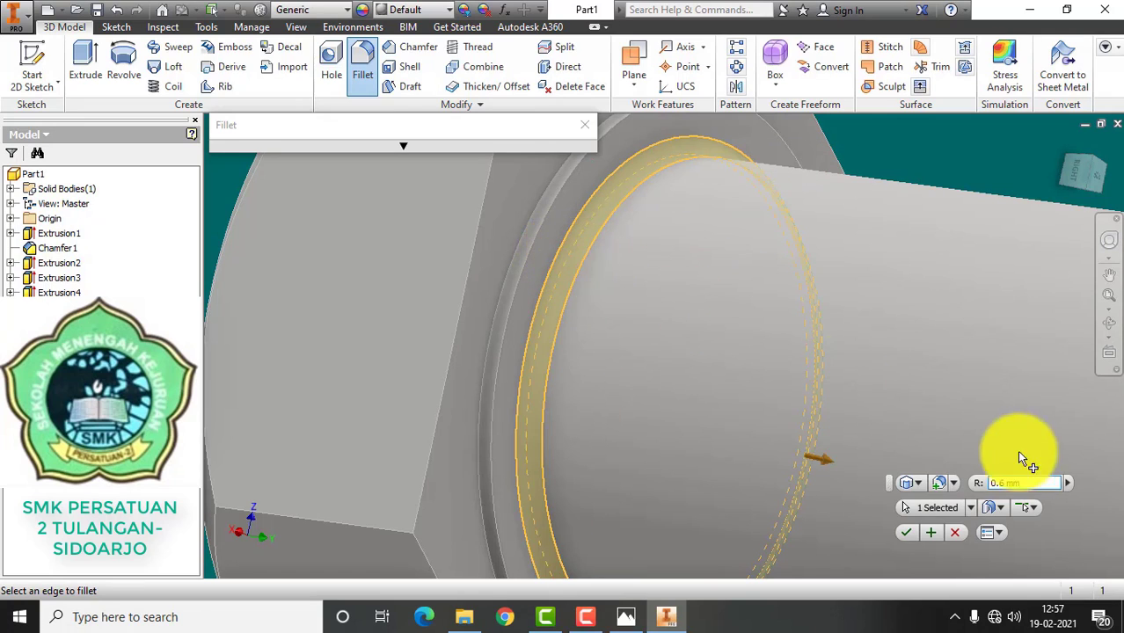
{"action": "left_click", "coordinate": [904, 533]}
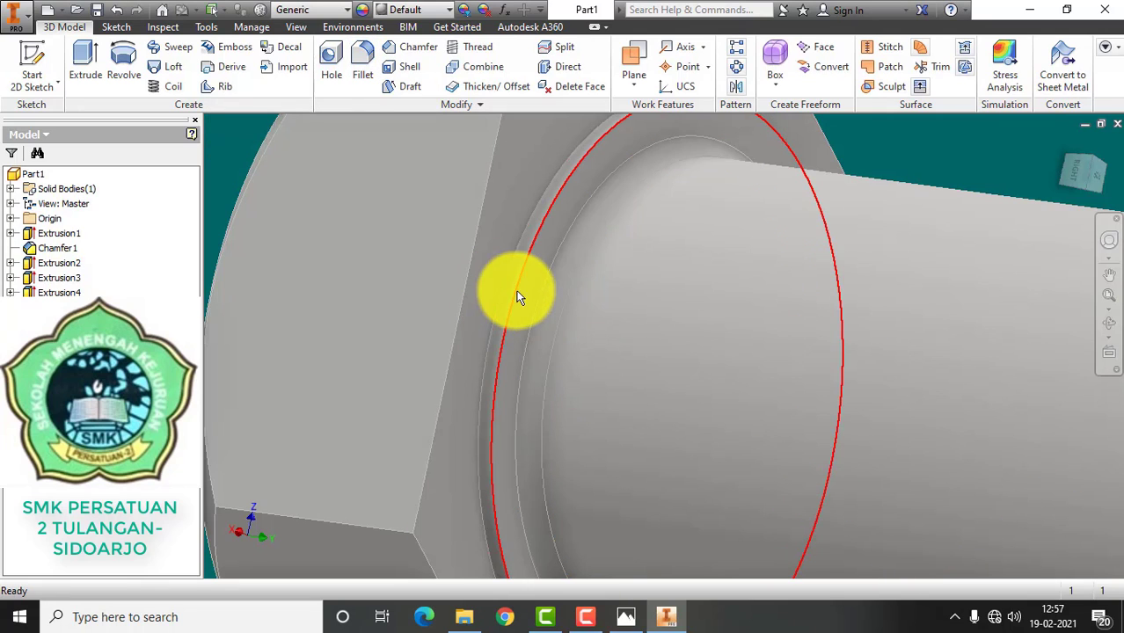
Start a thread on the shank's cylindrical face, turn off full length and set the thread length to 45 mm
{"action": "scroll", "coordinate": [518, 291], "scroll_direction": "up", "scroll_amount": 6}
{"action": "scroll", "coordinate": [517, 291], "scroll_direction": "down", "scroll_amount": 3}
{"action": "scroll", "coordinate": [517, 291], "scroll_direction": "up", "scroll_amount": 2}
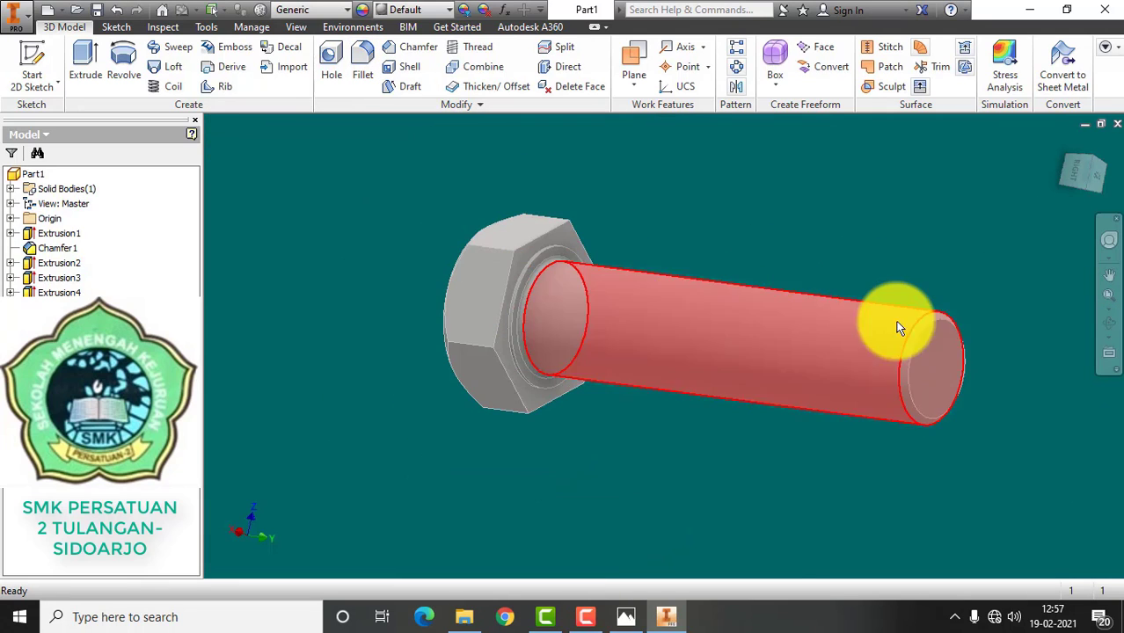
{"action": "scroll", "coordinate": [972, 320], "scroll_direction": "down", "scroll_amount": 3}
{"action": "scroll", "coordinate": [972, 321], "scroll_direction": "up", "scroll_amount": 2}
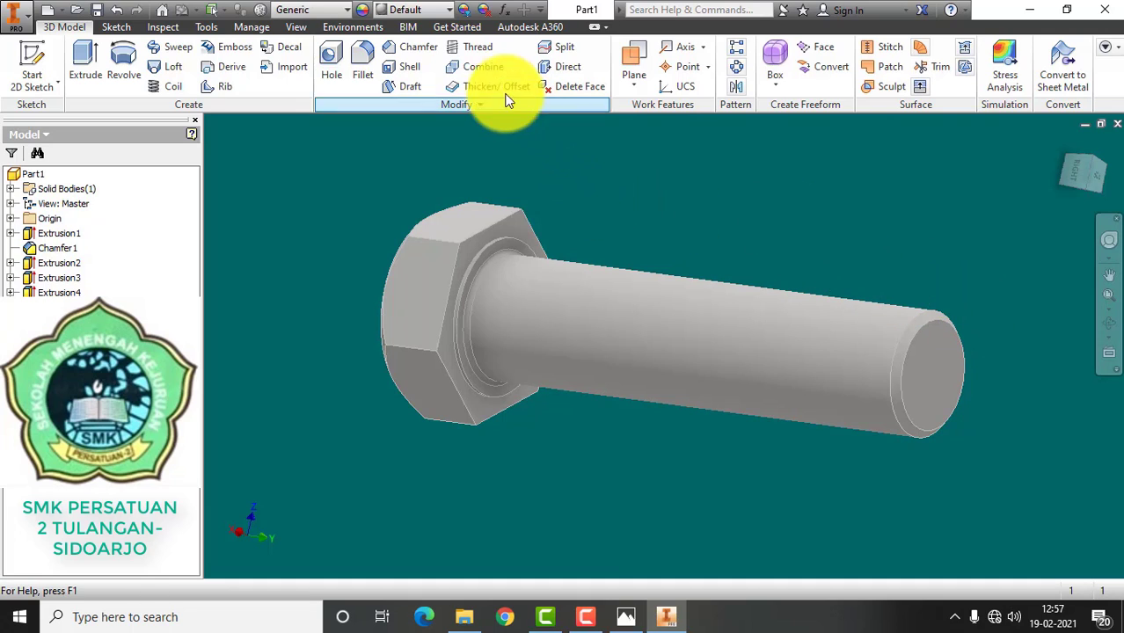
{"action": "left_click", "coordinate": [478, 46]}
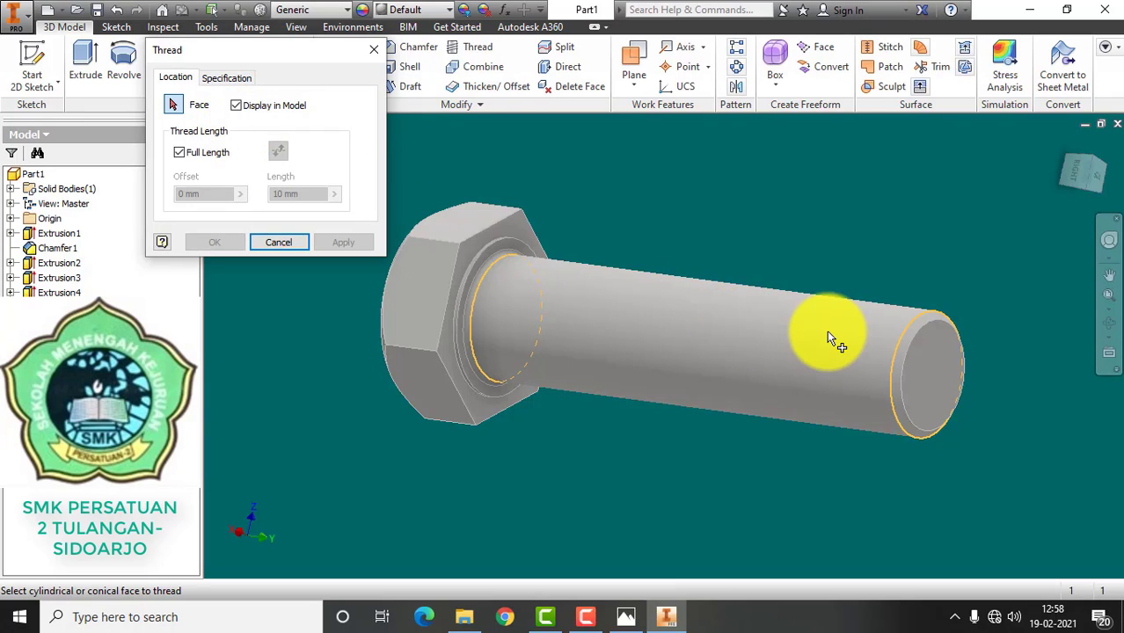
{"action": "left_click", "coordinate": [786, 344]}
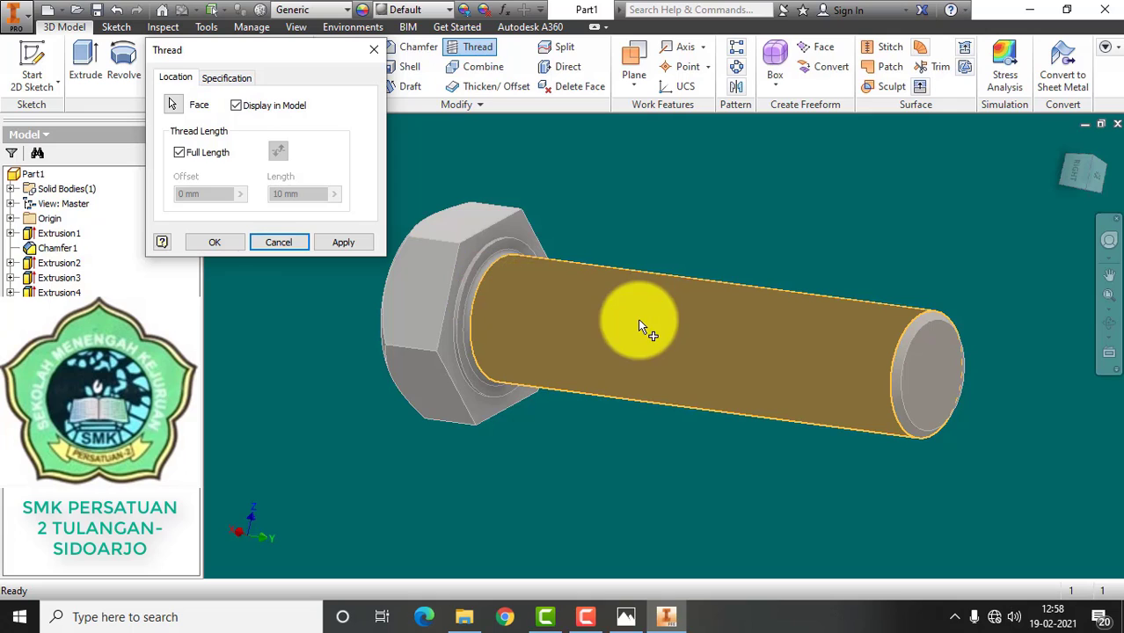
{"action": "left_click", "coordinate": [180, 153]}
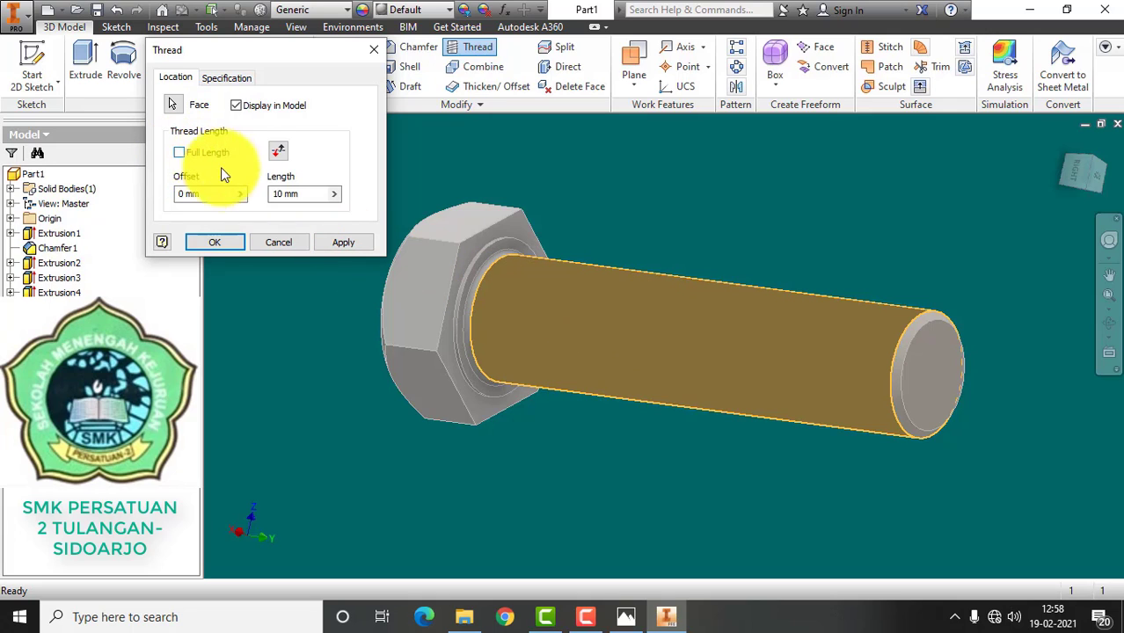
{"action": "left_click", "coordinate": [282, 192]}
{"action": "double_click", "coordinate": [279, 193]}
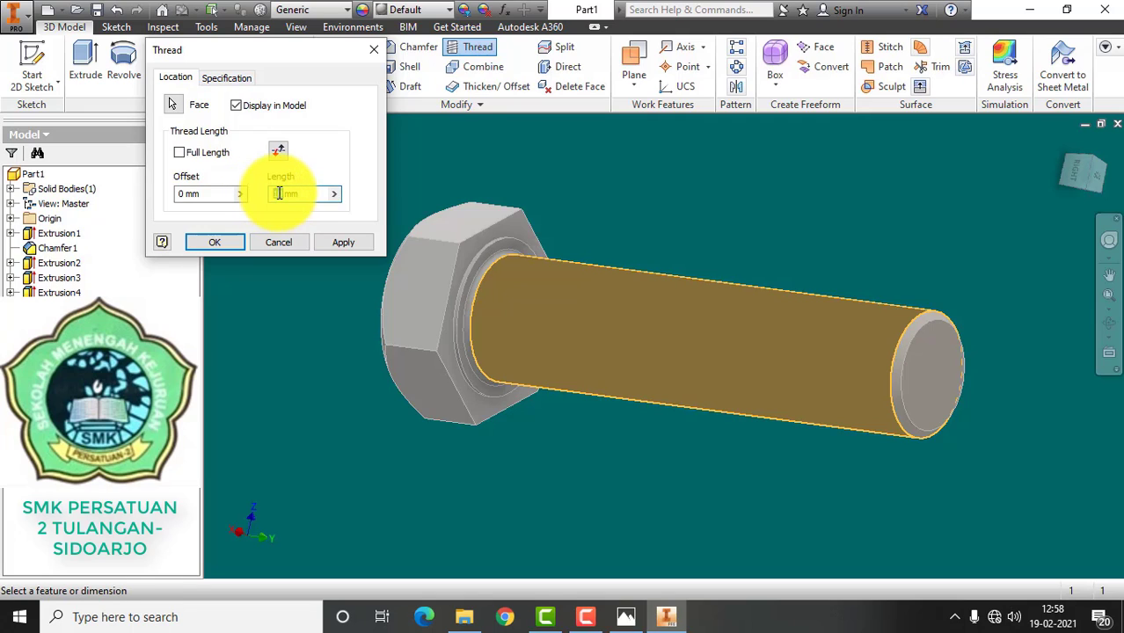
{"action": "type", "text": "45"}
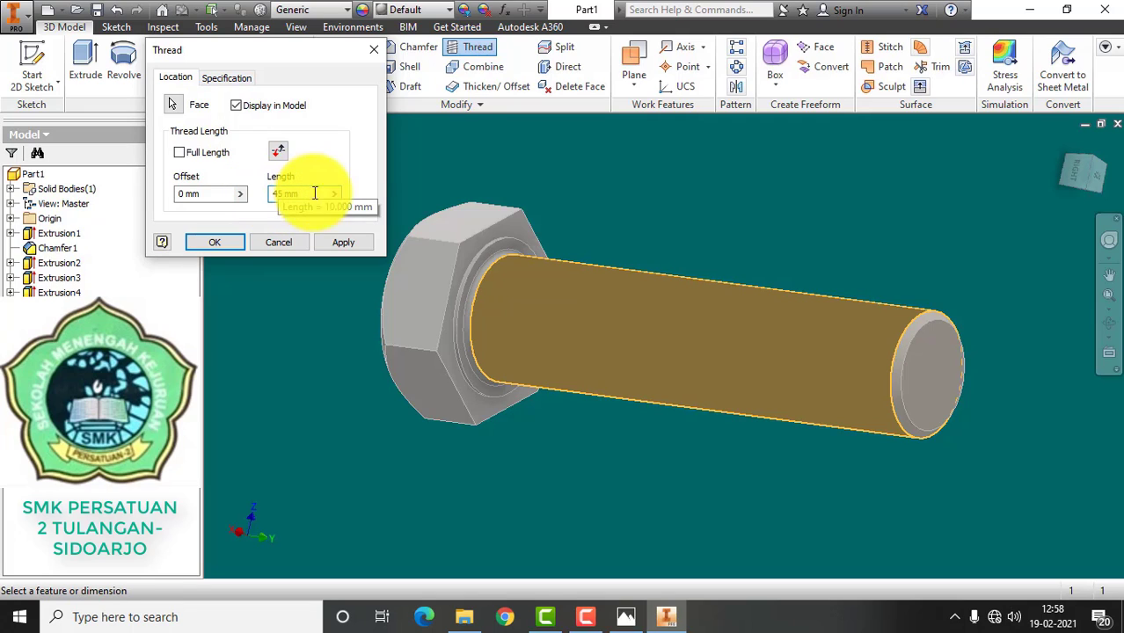
{"action": "type", "text": "5"}
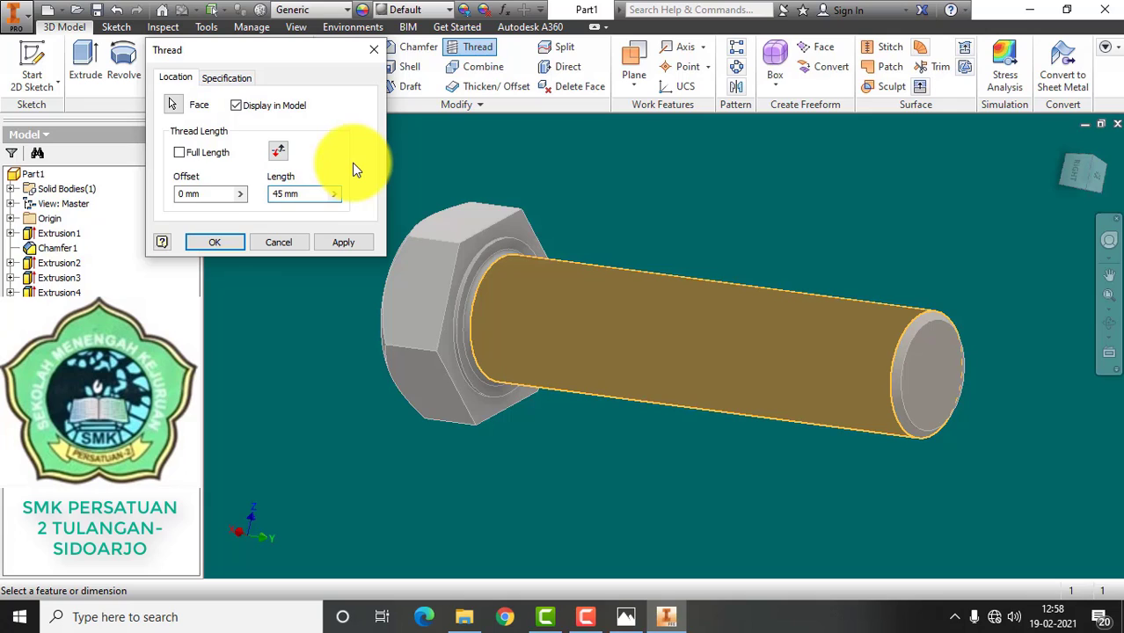
Specify the ANSI Metric M Profile thread type with M16x2 designation, class 6g and right-hand direction, and apply the thread
{"action": "left_click", "coordinate": [236, 78]}
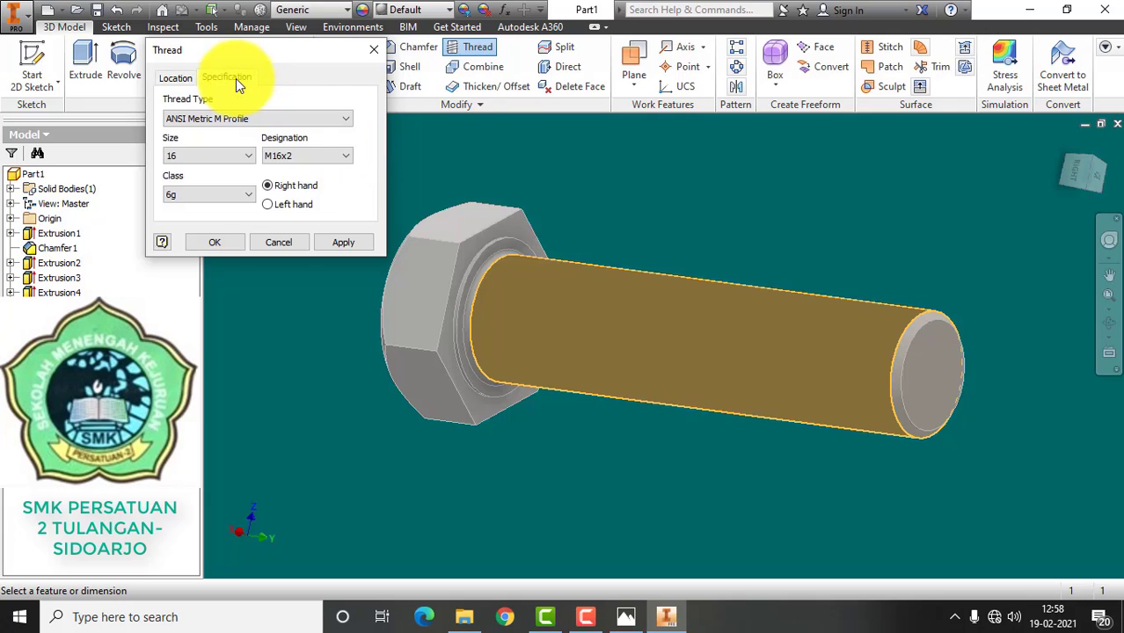
{"action": "left_click", "coordinate": [327, 119]}
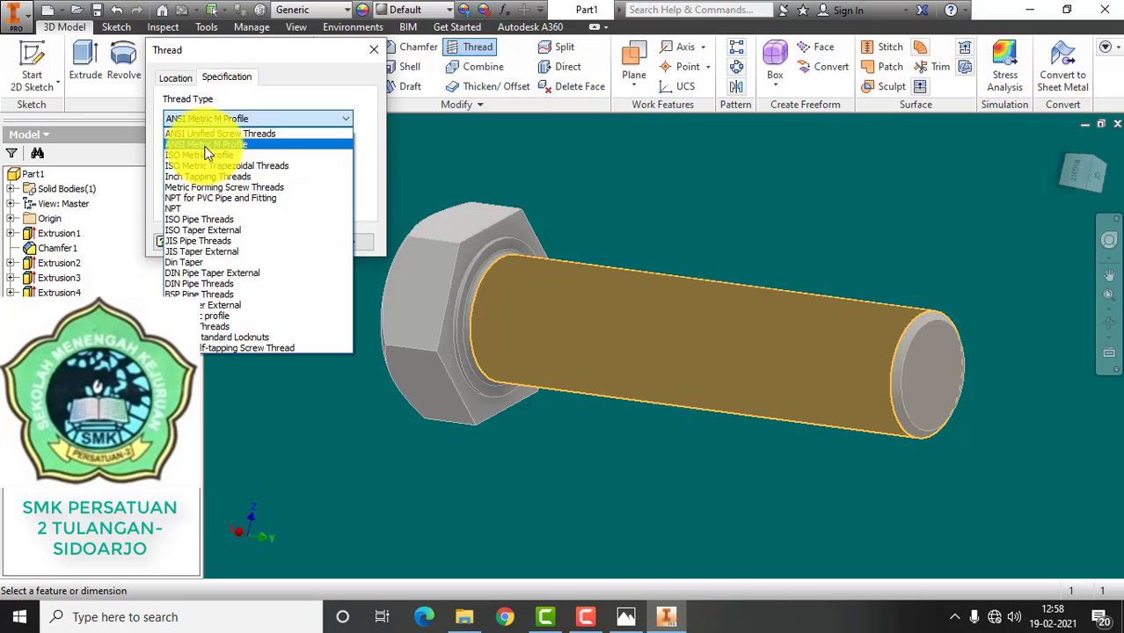
{"action": "left_click", "coordinate": [206, 146]}
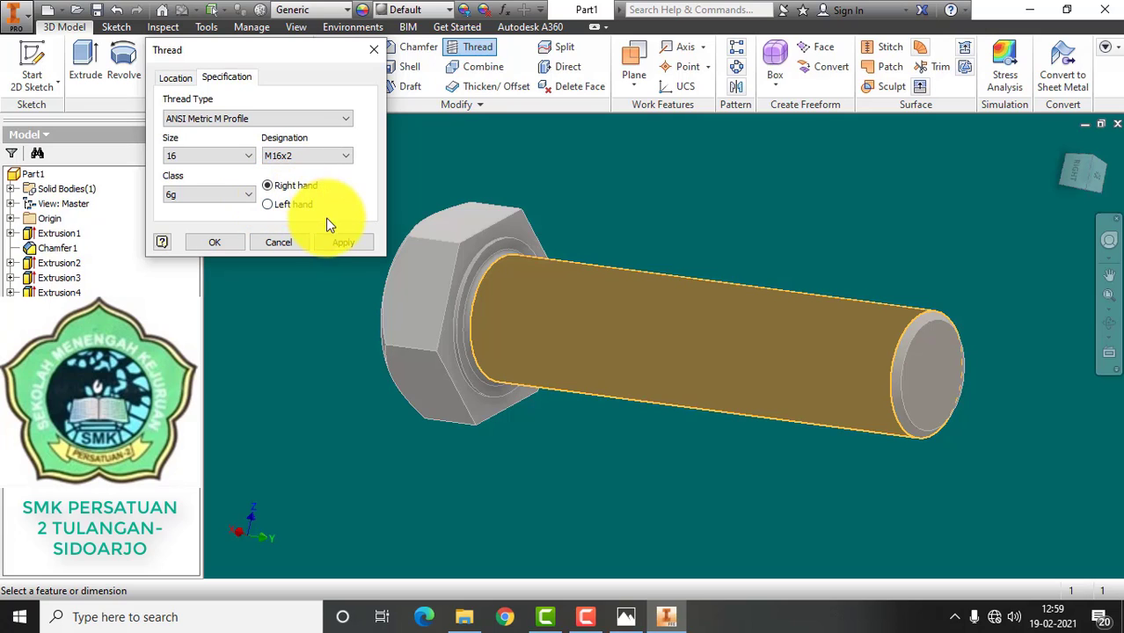
{"action": "left_click", "coordinate": [337, 244]}
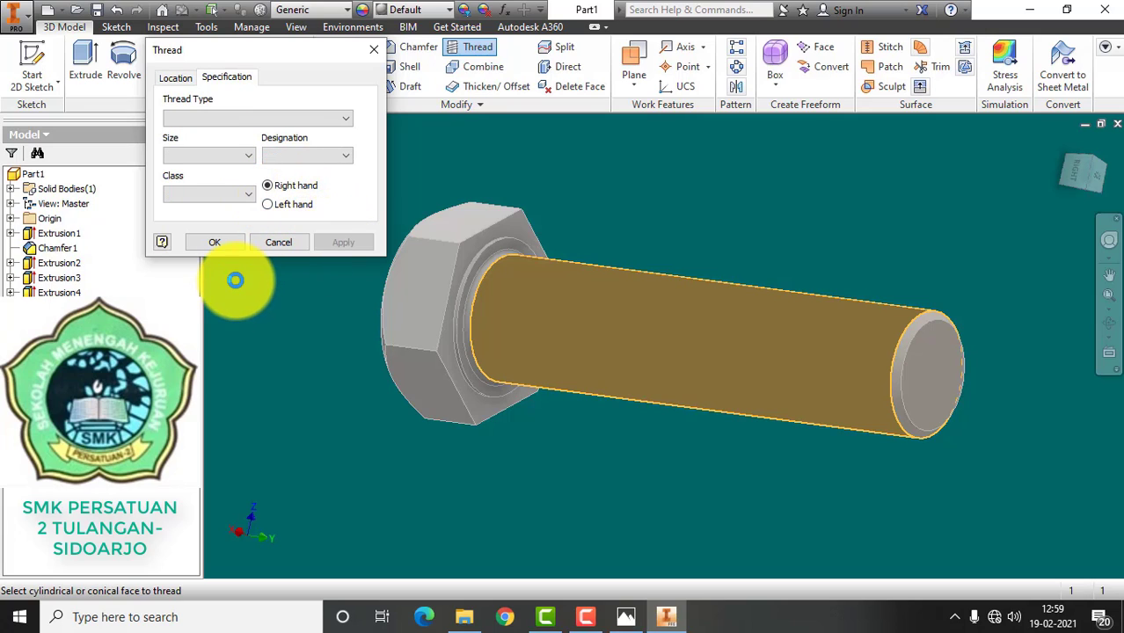
{"action": "left_click", "coordinate": [373, 50]}
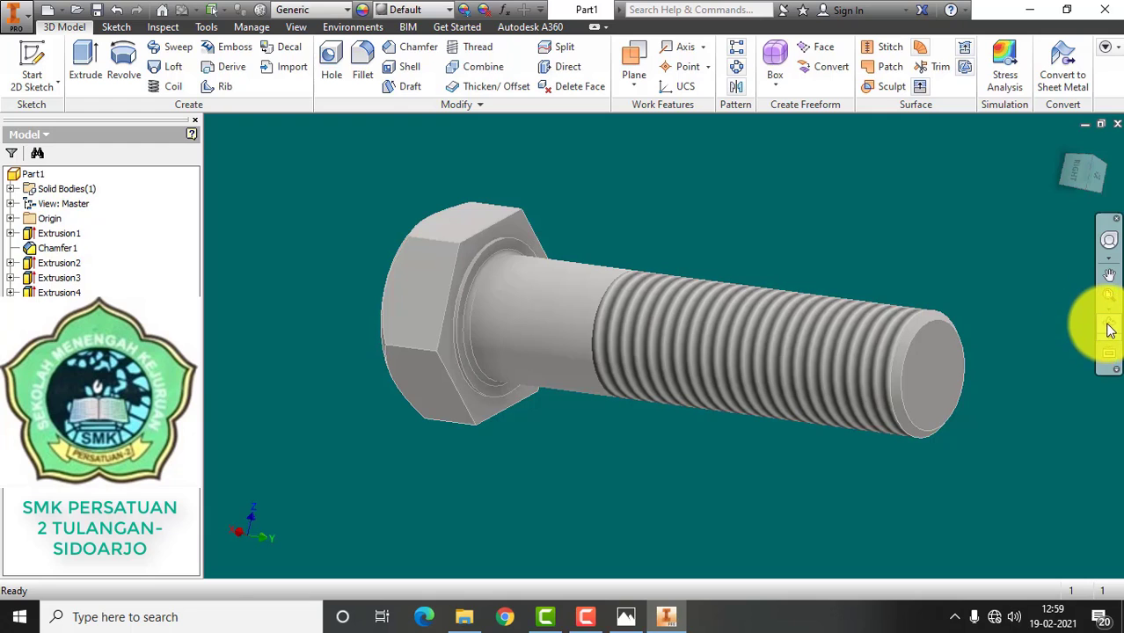
Inspect the threaded shank and assign the Silver material to the bolt
{"action": "left_click", "coordinate": [1109, 327]}
{"action": "left_click_drag", "start_coordinate": [715, 297], "coordinate": [726, 382]}
{"action": "scroll", "coordinate": [718, 367], "scroll_direction": "up", "scroll_amount": 3}
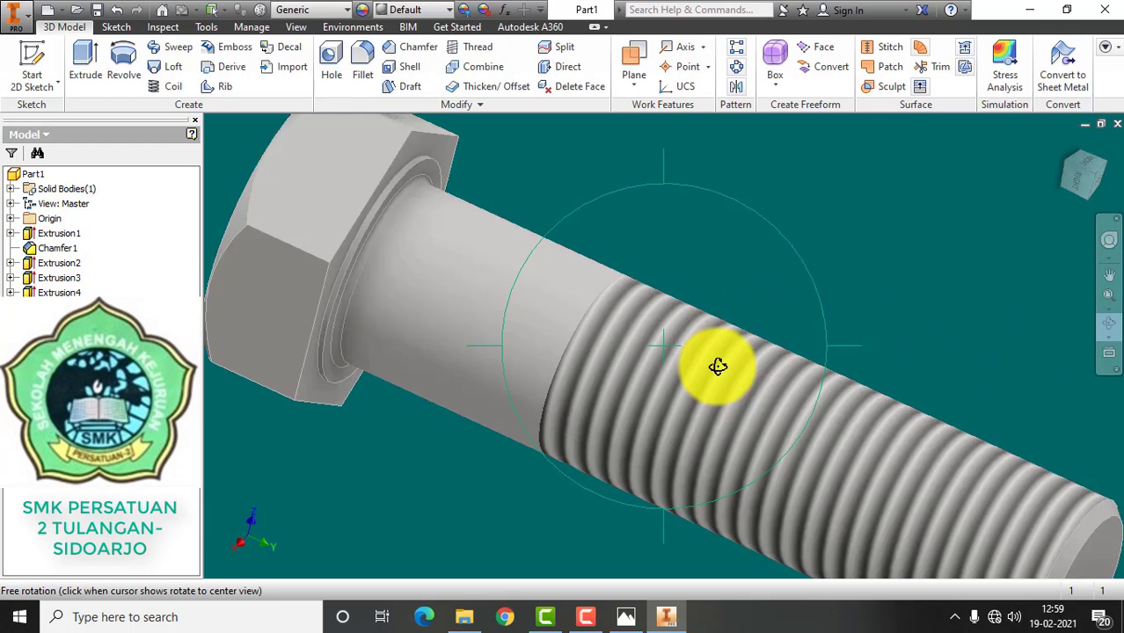
{"action": "scroll", "coordinate": [718, 366], "scroll_direction": "down", "scroll_amount": 3}
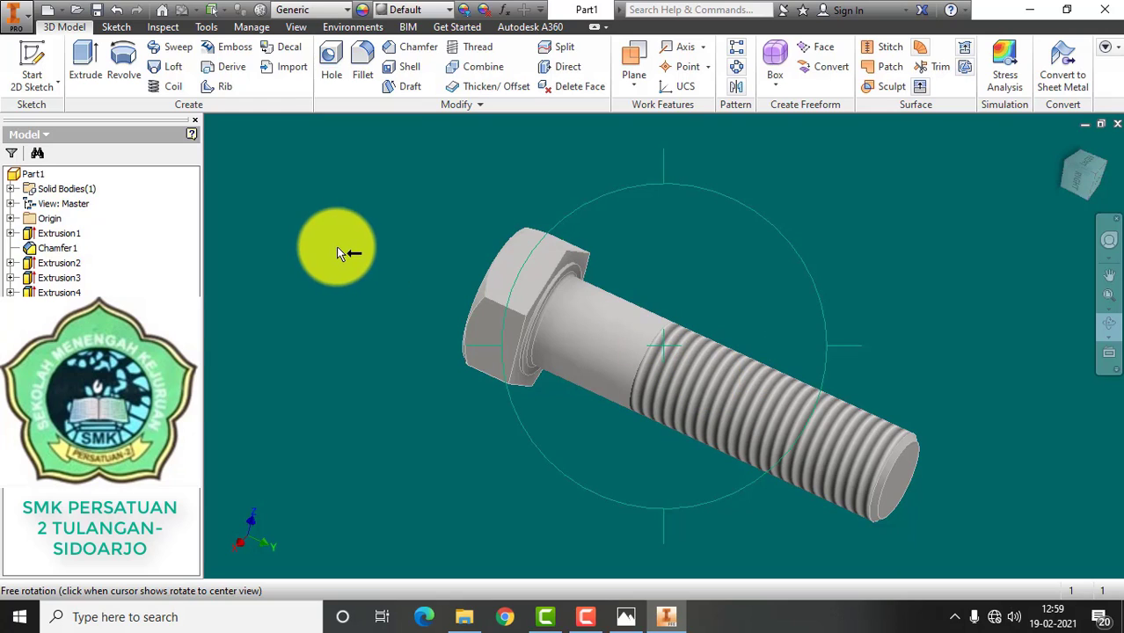
{"action": "key", "text": "Escape"}
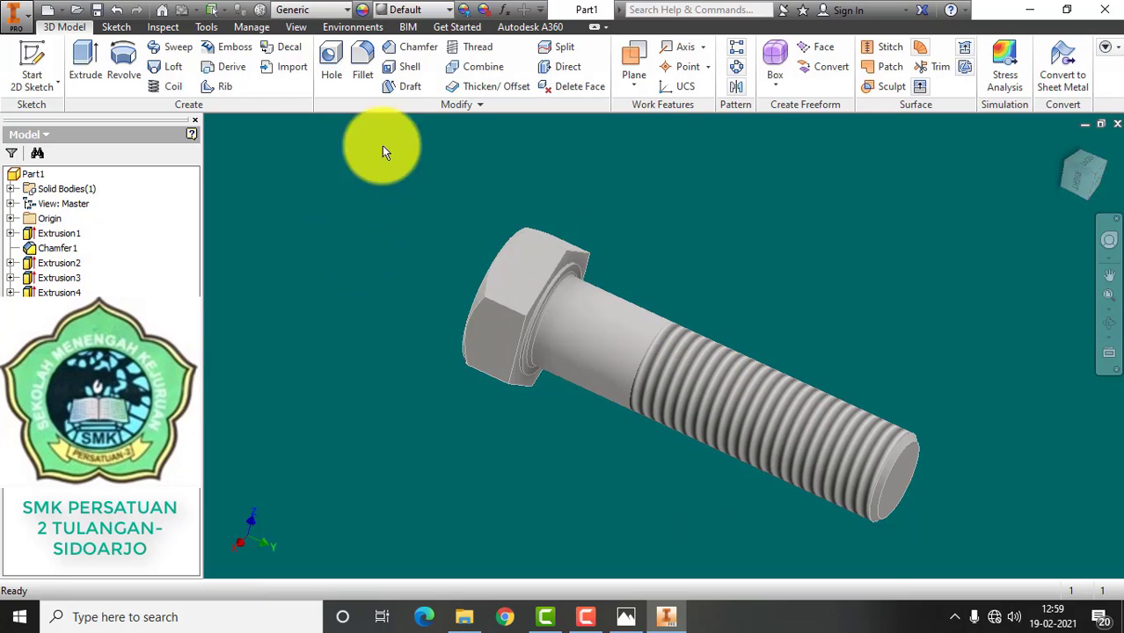
{"action": "left_click", "coordinate": [348, 11]}
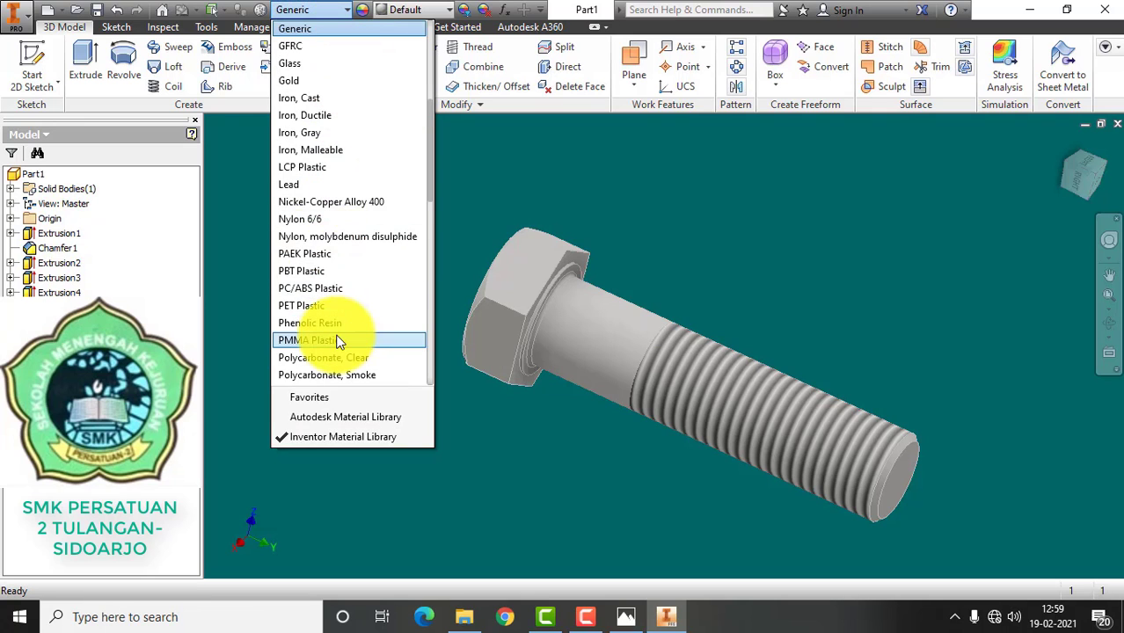
{"action": "scroll", "coordinate": [341, 341], "scroll_direction": "down", "scroll_amount": 5}
{"action": "scroll", "coordinate": [339, 344], "scroll_direction": "down", "scroll_amount": 3}
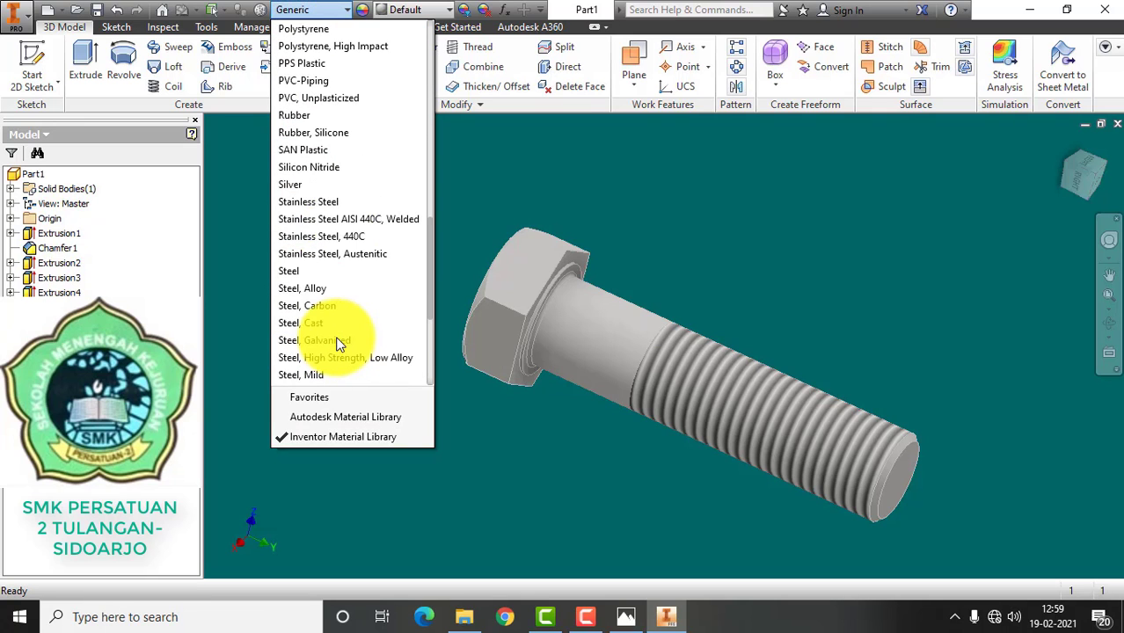
{"action": "scroll", "coordinate": [340, 343], "scroll_direction": "down", "scroll_amount": 2}
{"action": "scroll", "coordinate": [339, 344], "scroll_direction": "down", "scroll_amount": 2}
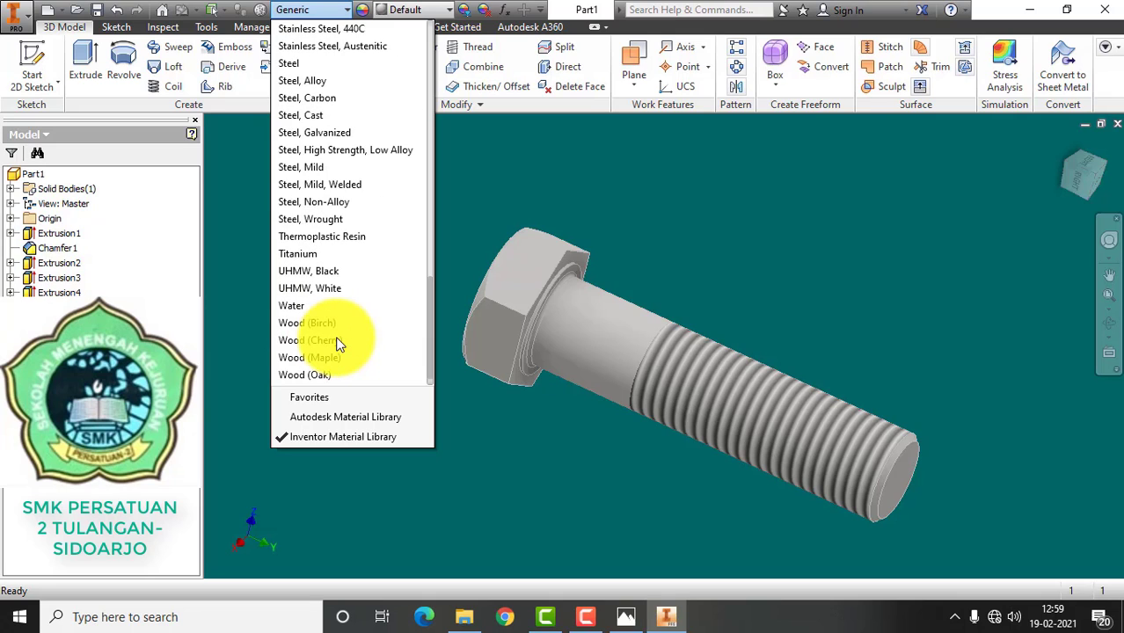
{"action": "scroll", "coordinate": [334, 330], "scroll_direction": "up", "scroll_amount": 4}
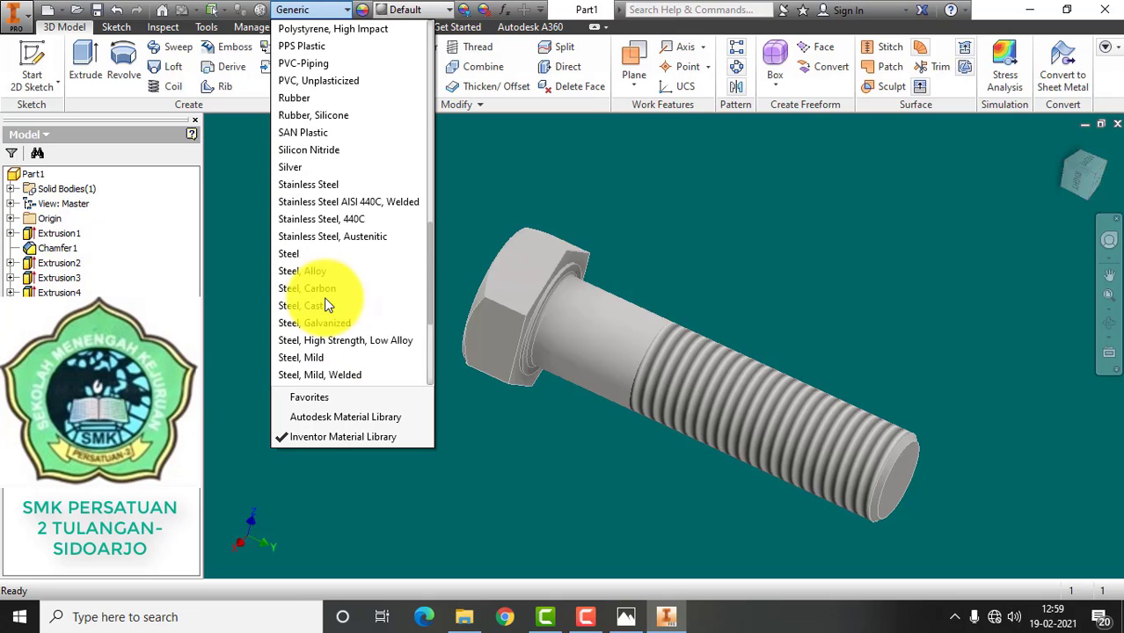
{"action": "left_click", "coordinate": [292, 171]}
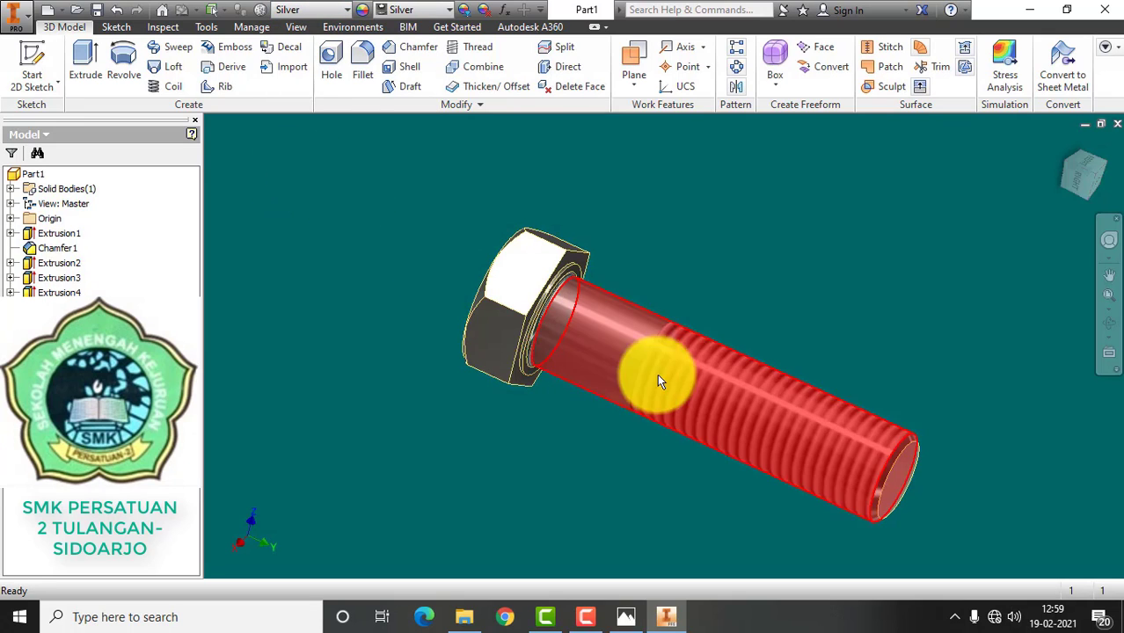
Change the bolt's material to Stainless Steel from the Inventor Material Library
{"action": "scroll", "coordinate": [860, 398], "scroll_direction": "down", "scroll_amount": 2}
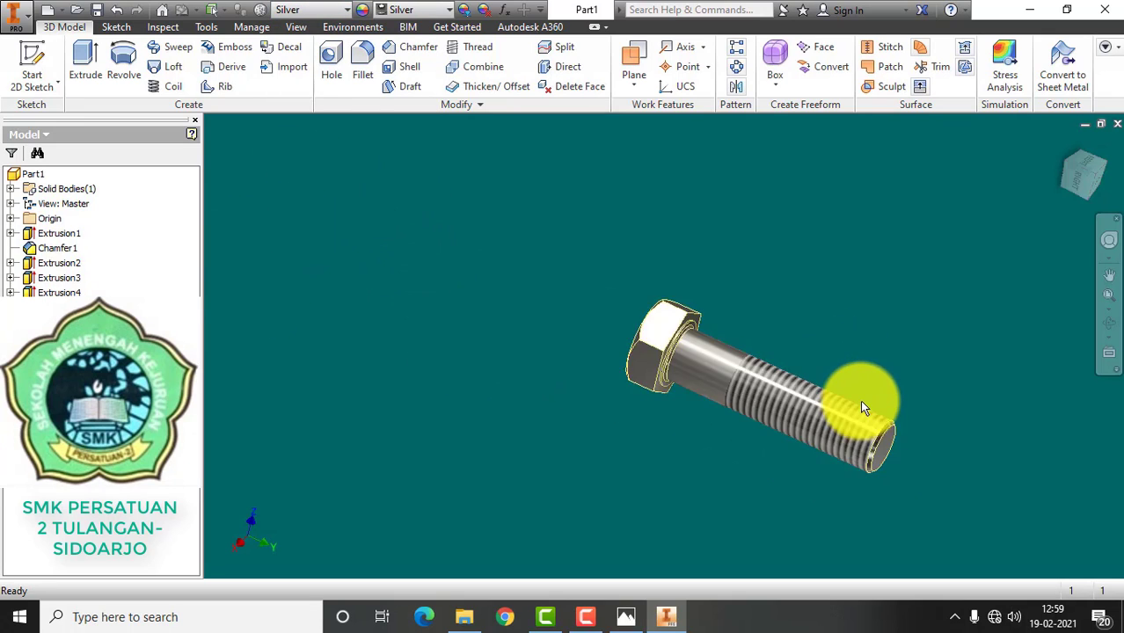
{"action": "scroll", "coordinate": [861, 403], "scroll_direction": "up", "scroll_amount": 4}
{"action": "scroll", "coordinate": [862, 408], "scroll_direction": "up", "scroll_amount": 3}
{"action": "scroll", "coordinate": [862, 408], "scroll_direction": "down", "scroll_amount": 4}
{"action": "scroll", "coordinate": [863, 408], "scroll_direction": "up", "scroll_amount": 3}
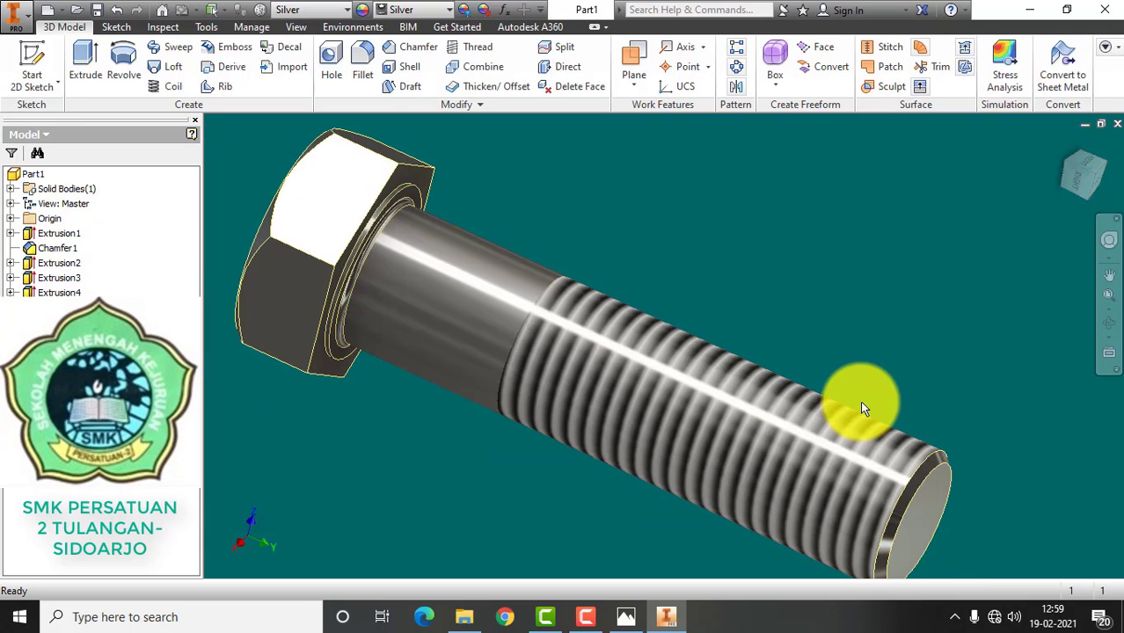
{"action": "scroll", "coordinate": [859, 401], "scroll_direction": "up", "scroll_amount": 3}
{"action": "scroll", "coordinate": [859, 402], "scroll_direction": "down", "scroll_amount": 5}
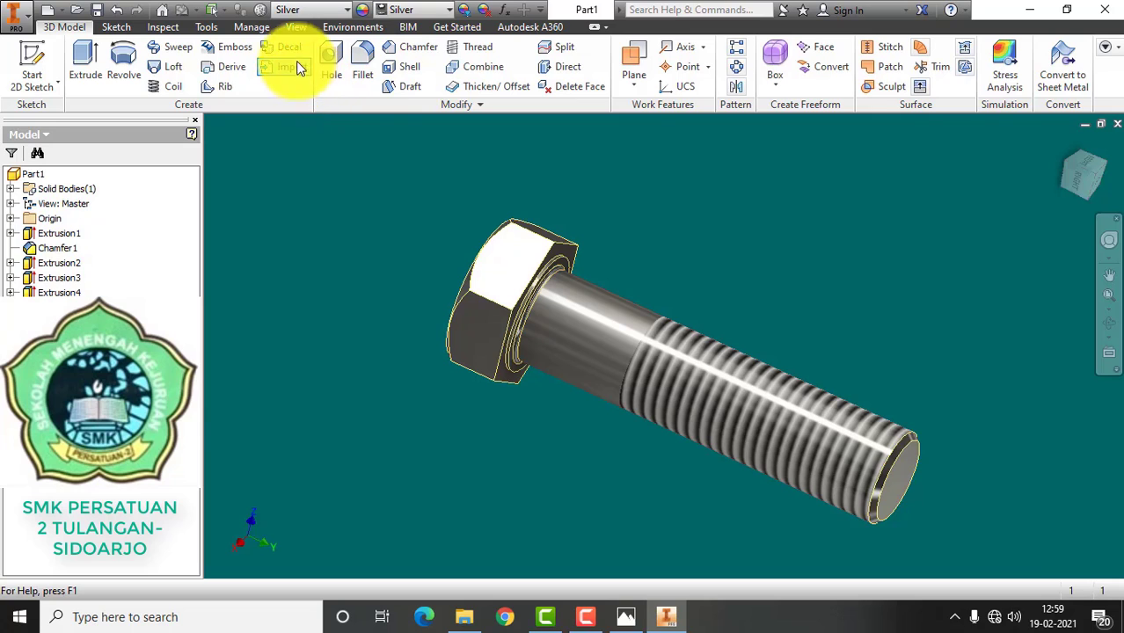
{"action": "left_click", "coordinate": [349, 9]}
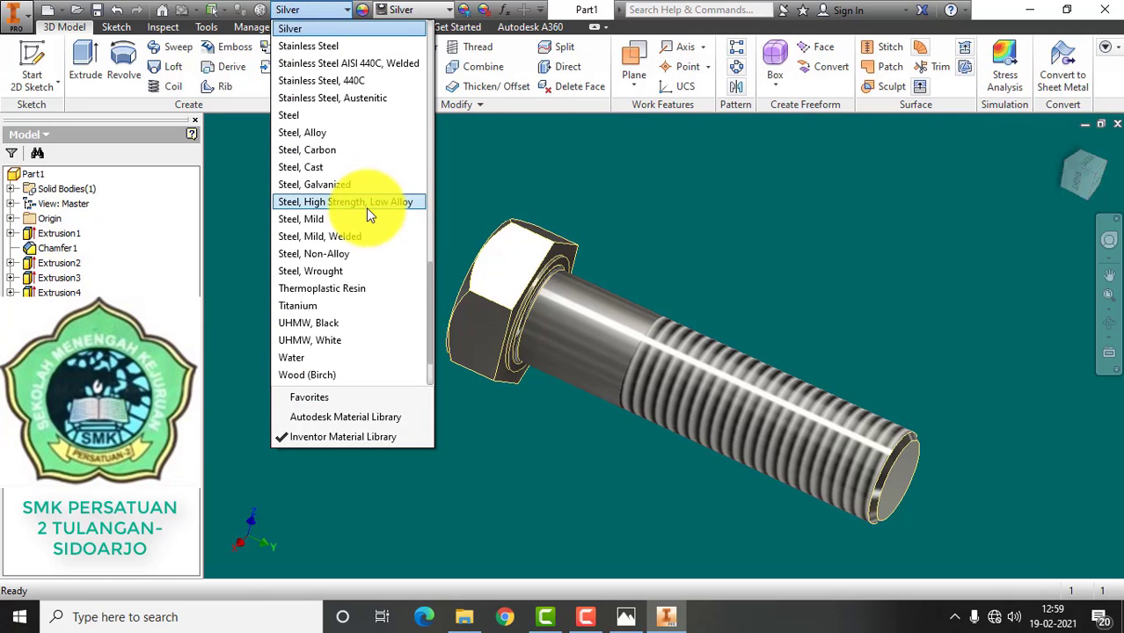
{"action": "scroll", "coordinate": [366, 207], "scroll_direction": "up", "scroll_amount": 2}
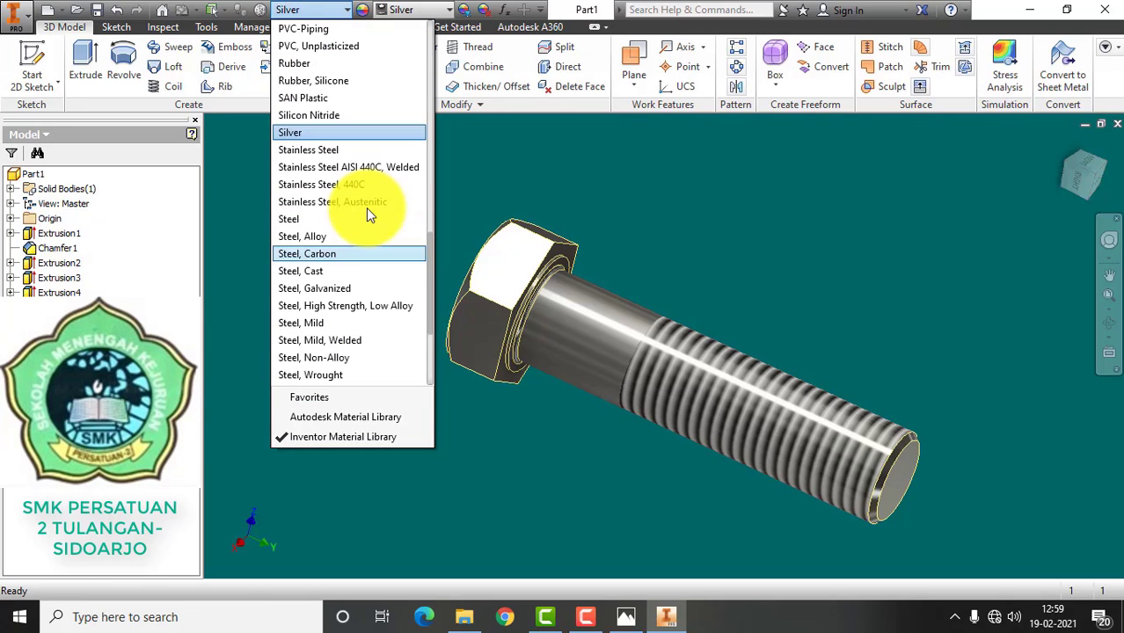
{"action": "left_click", "coordinate": [322, 151]}
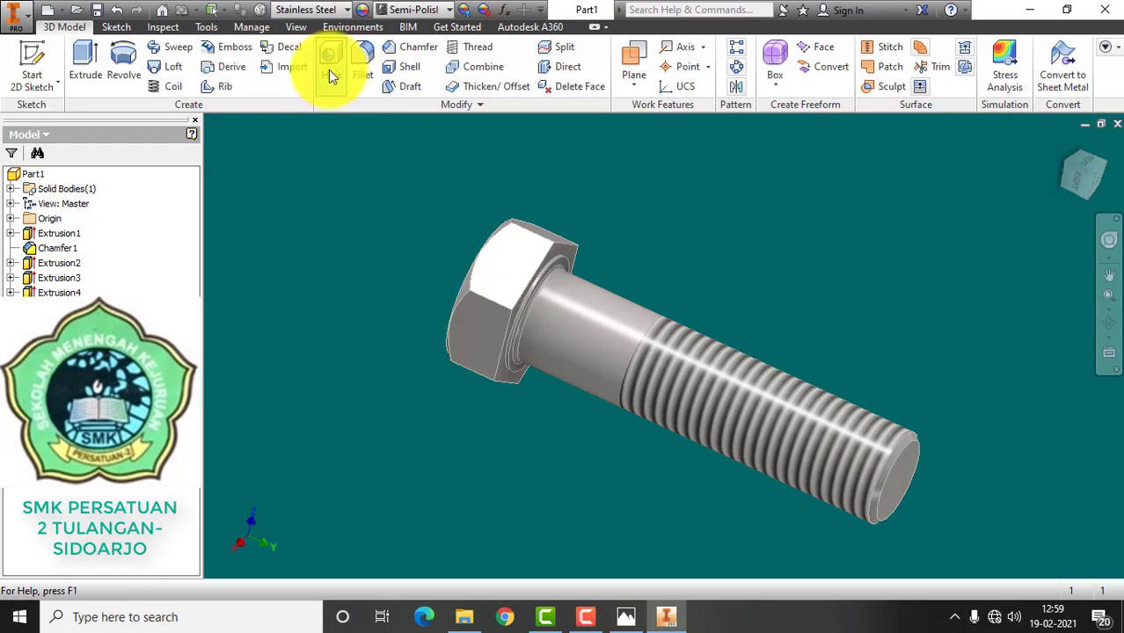
Browse the Inventor Material Library's material choices, from the steels up to ABS Plastic, and keep Stainless Steel for the bolt
{"action": "left_click", "coordinate": [345, 10]}
{"action": "scroll", "coordinate": [361, 259], "scroll_direction": "up", "scroll_amount": 5}
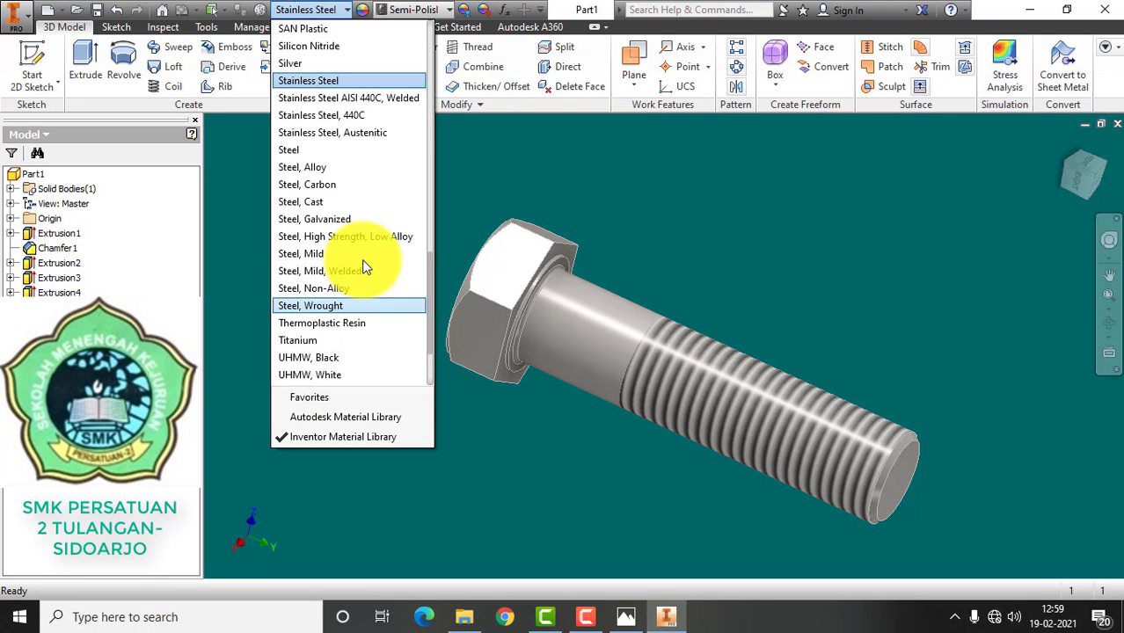
{"action": "scroll", "coordinate": [361, 260], "scroll_direction": "up", "scroll_amount": 7}
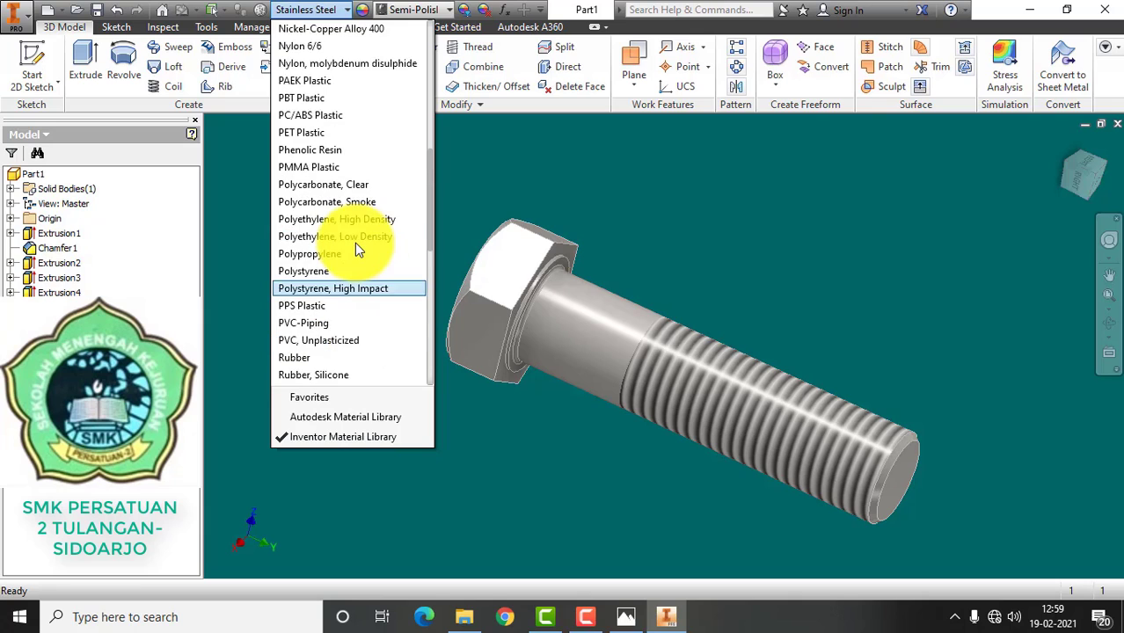
{"action": "scroll", "coordinate": [352, 238], "scroll_direction": "up", "scroll_amount": 5}
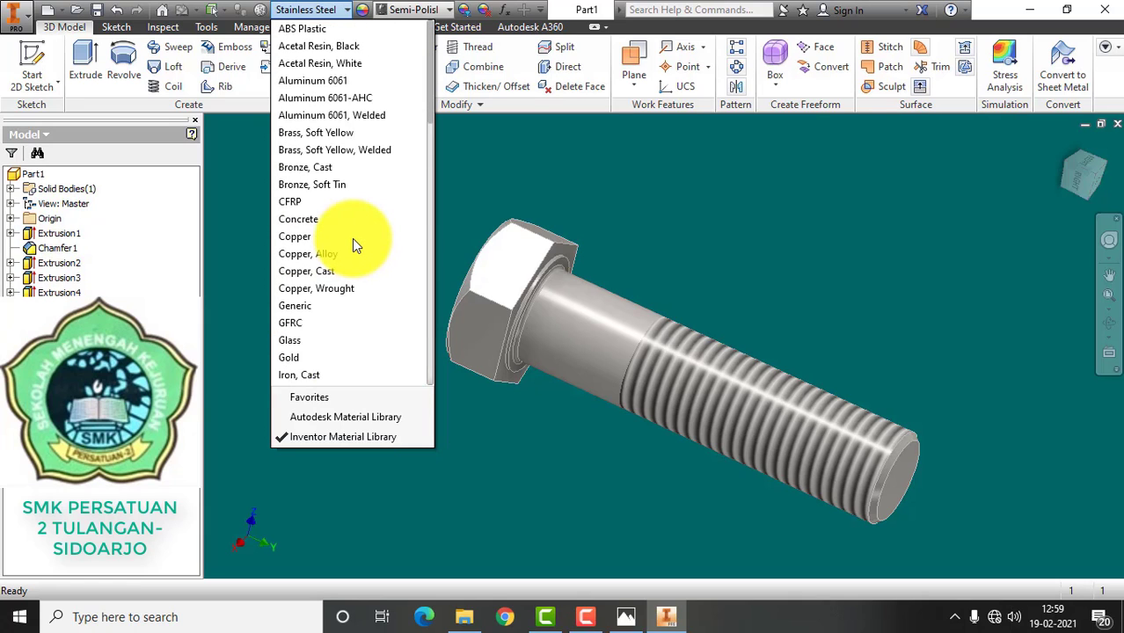
{"action": "scroll", "coordinate": [315, 290], "scroll_direction": "down", "scroll_amount": 5}
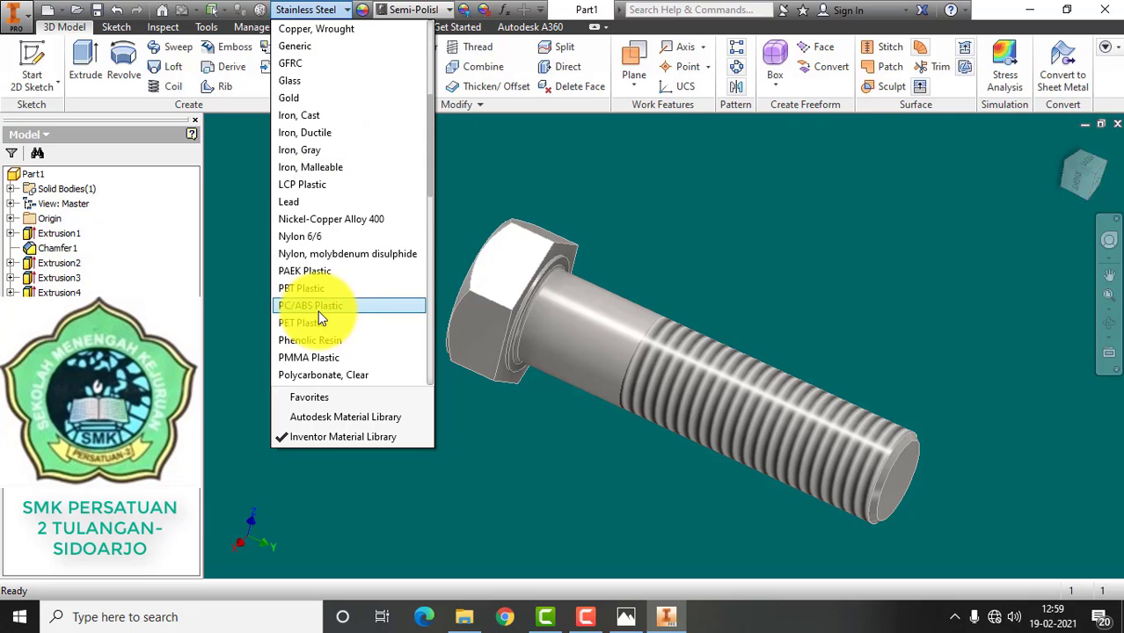
{"action": "scroll", "coordinate": [317, 319], "scroll_direction": "down", "scroll_amount": 9}
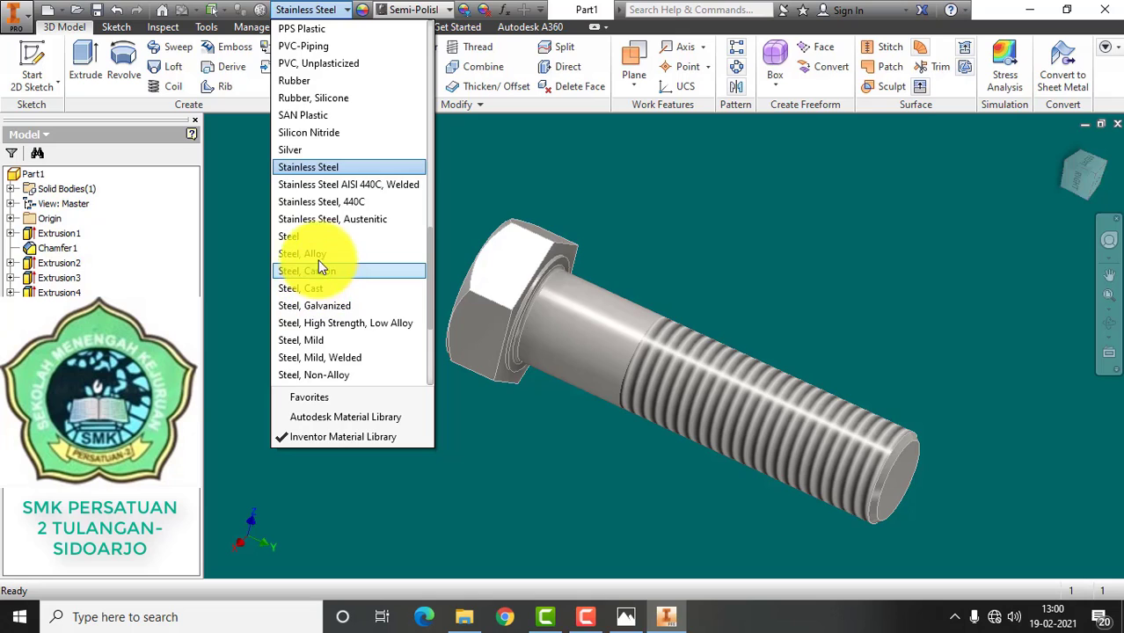
{"action": "left_click", "coordinate": [313, 219]}
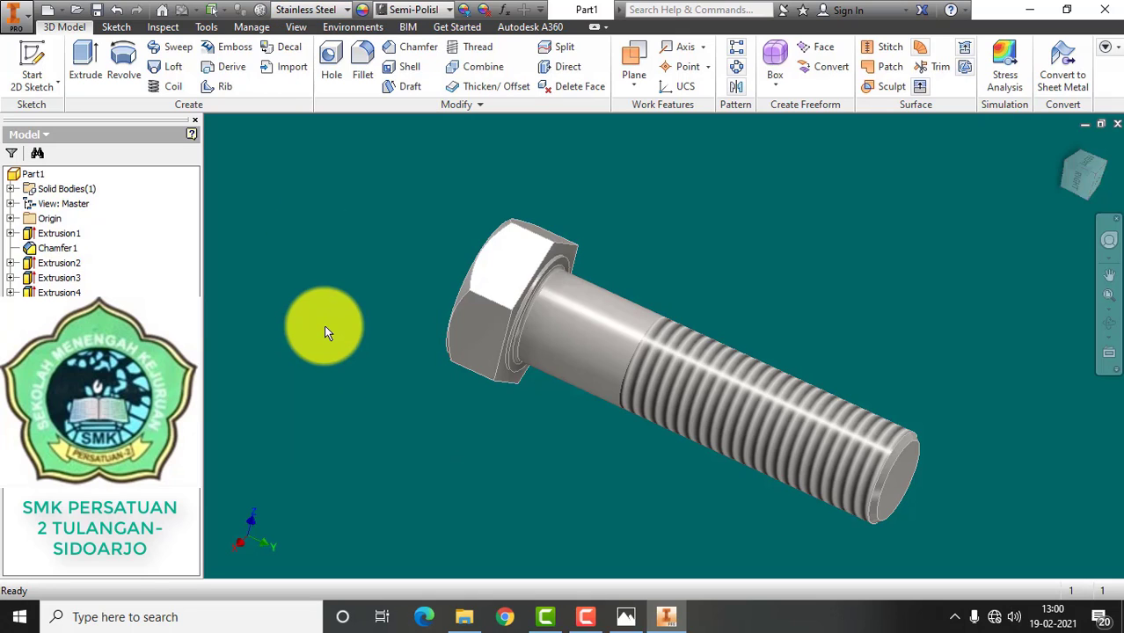